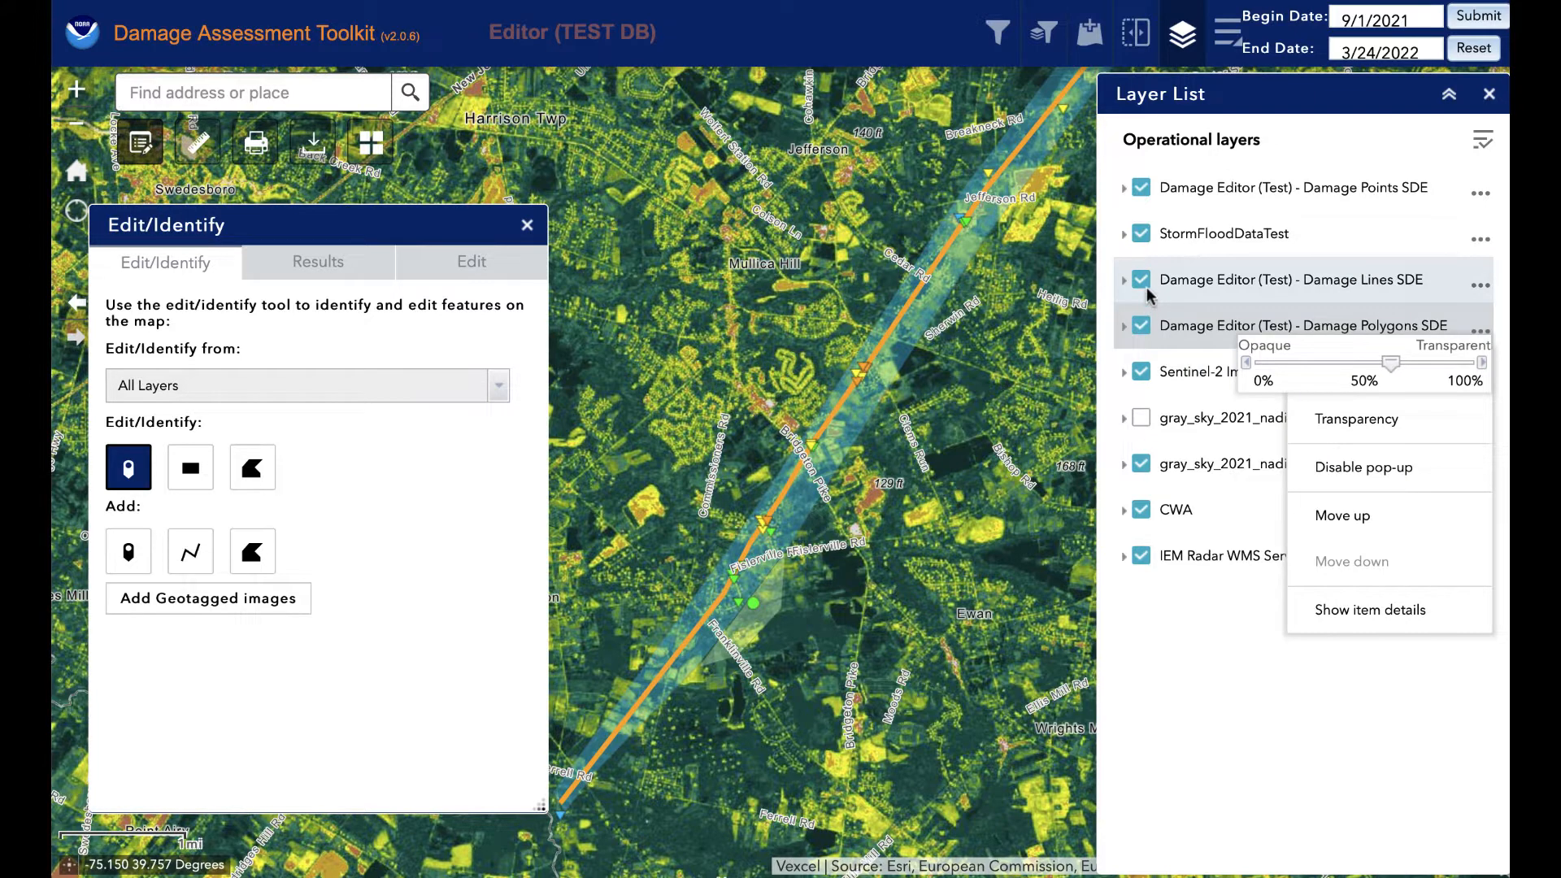
Step: Hide the Damage Lines SDE and Damage Polygons SDE layers and collapse the layer list
{"action": "left_click", "coordinate": [1141, 280]}
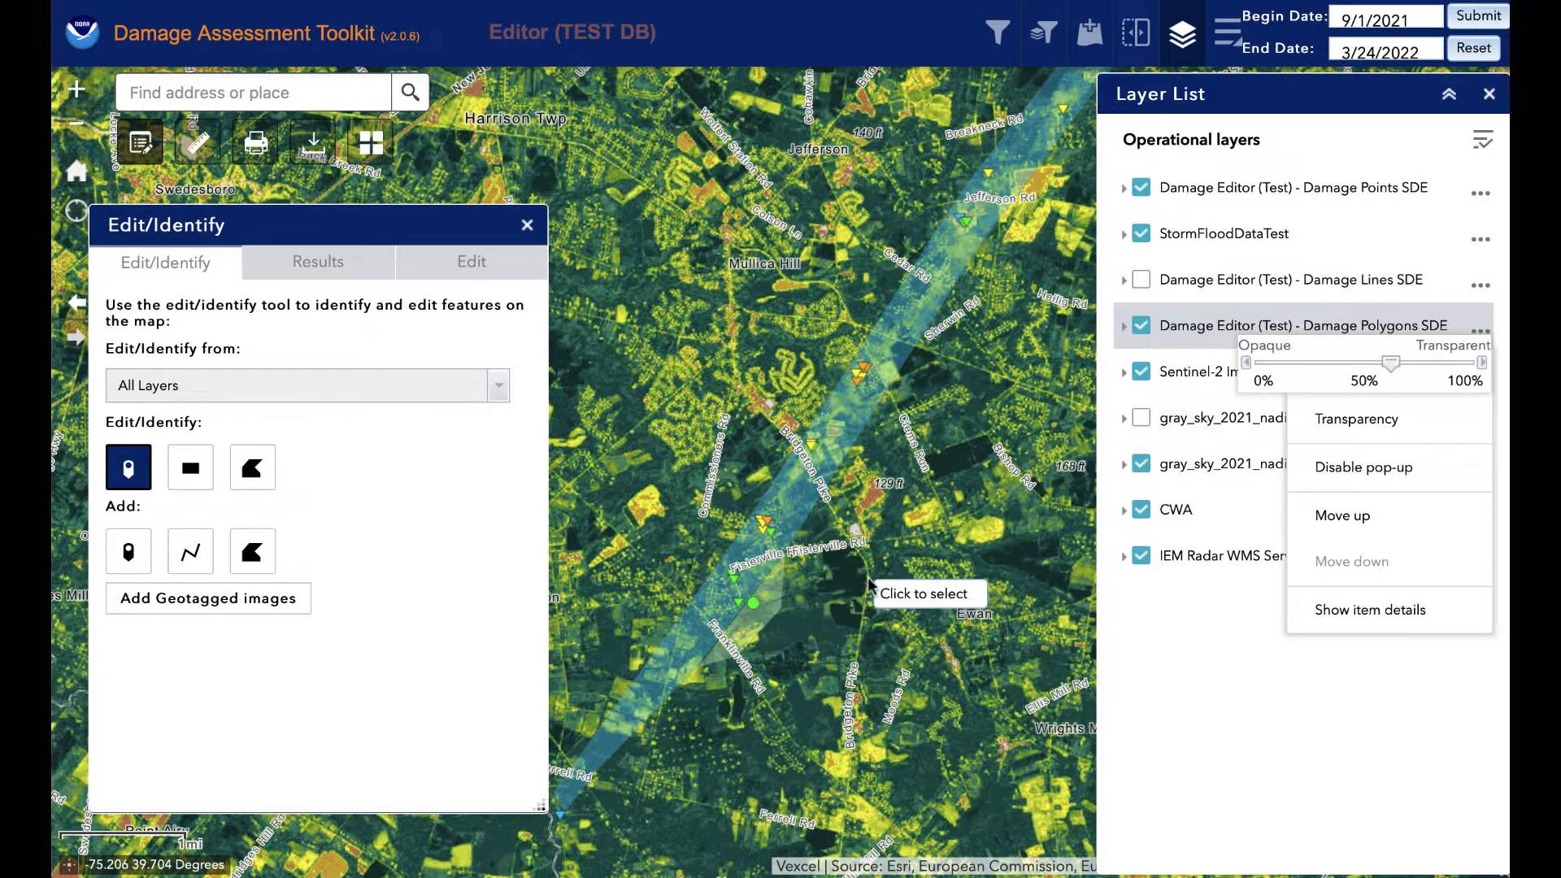
{"action": "left_click", "coordinate": [1142, 330]}
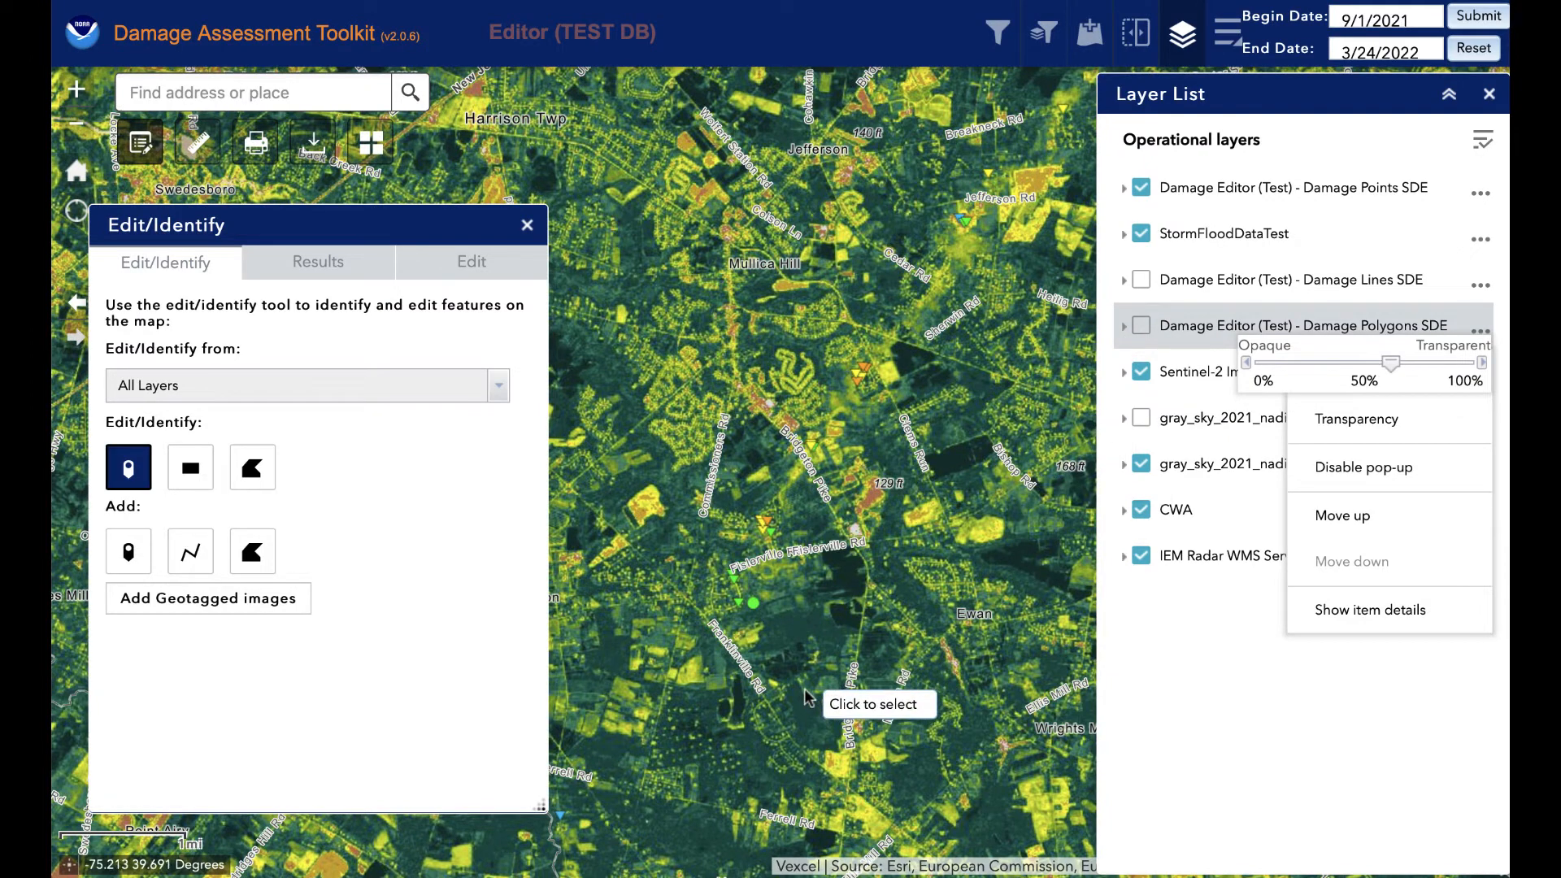
{"action": "left_click_drag", "start_coordinate": [796, 625], "coordinate": [663, 735]}
{"action": "left_click", "coordinate": [1277, 98]}
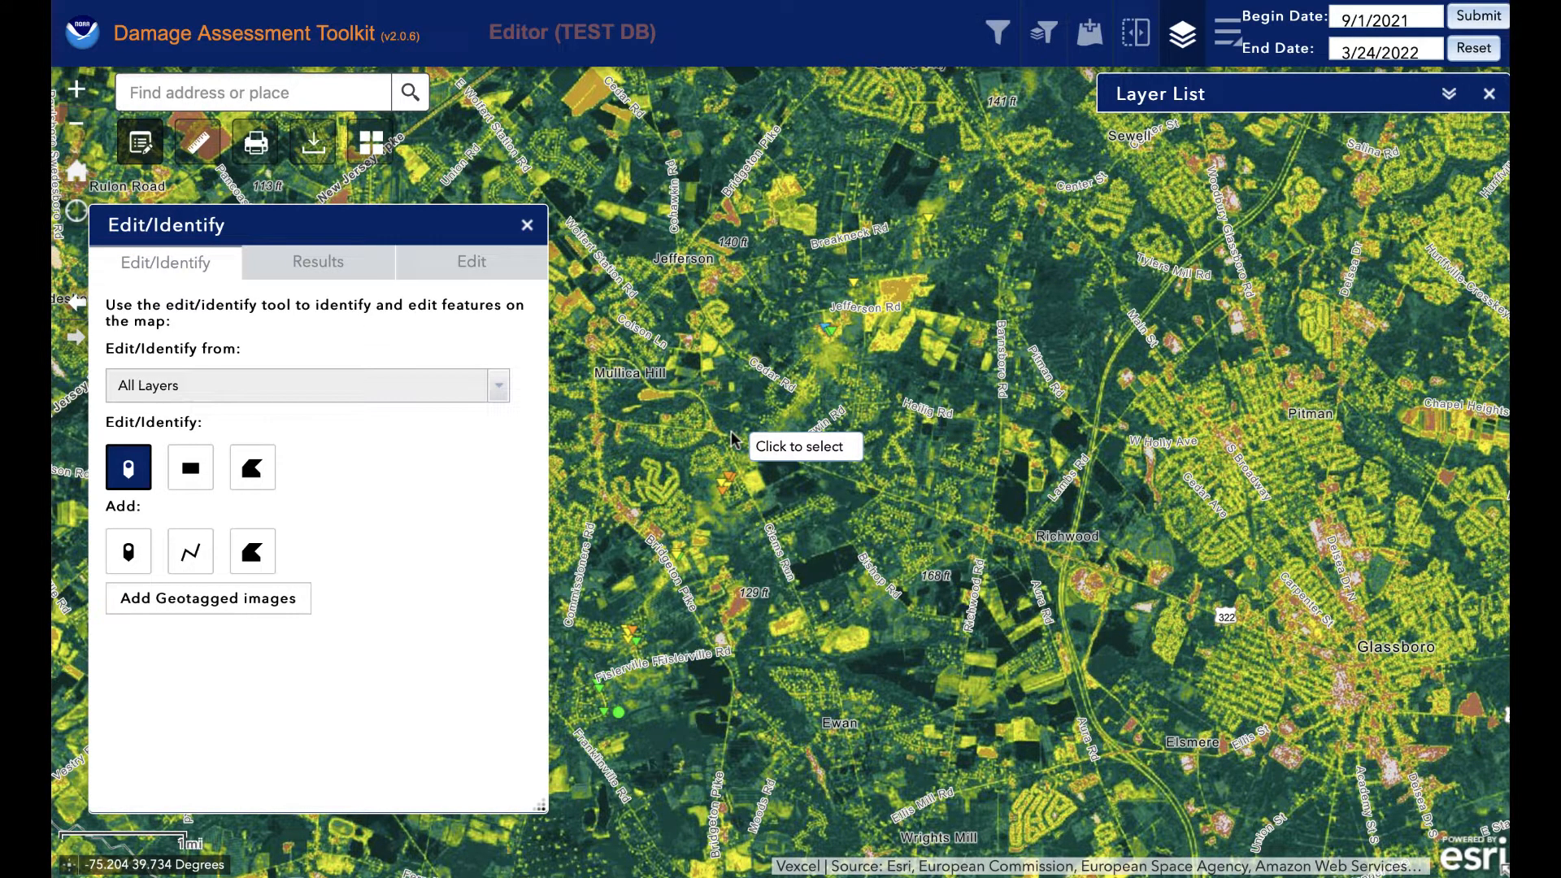
Step: Add a narrow damage polygon along the tornado scar from Fislerville Rd northeast past Breakneck Rd
{"action": "left_click", "coordinate": [253, 559]}
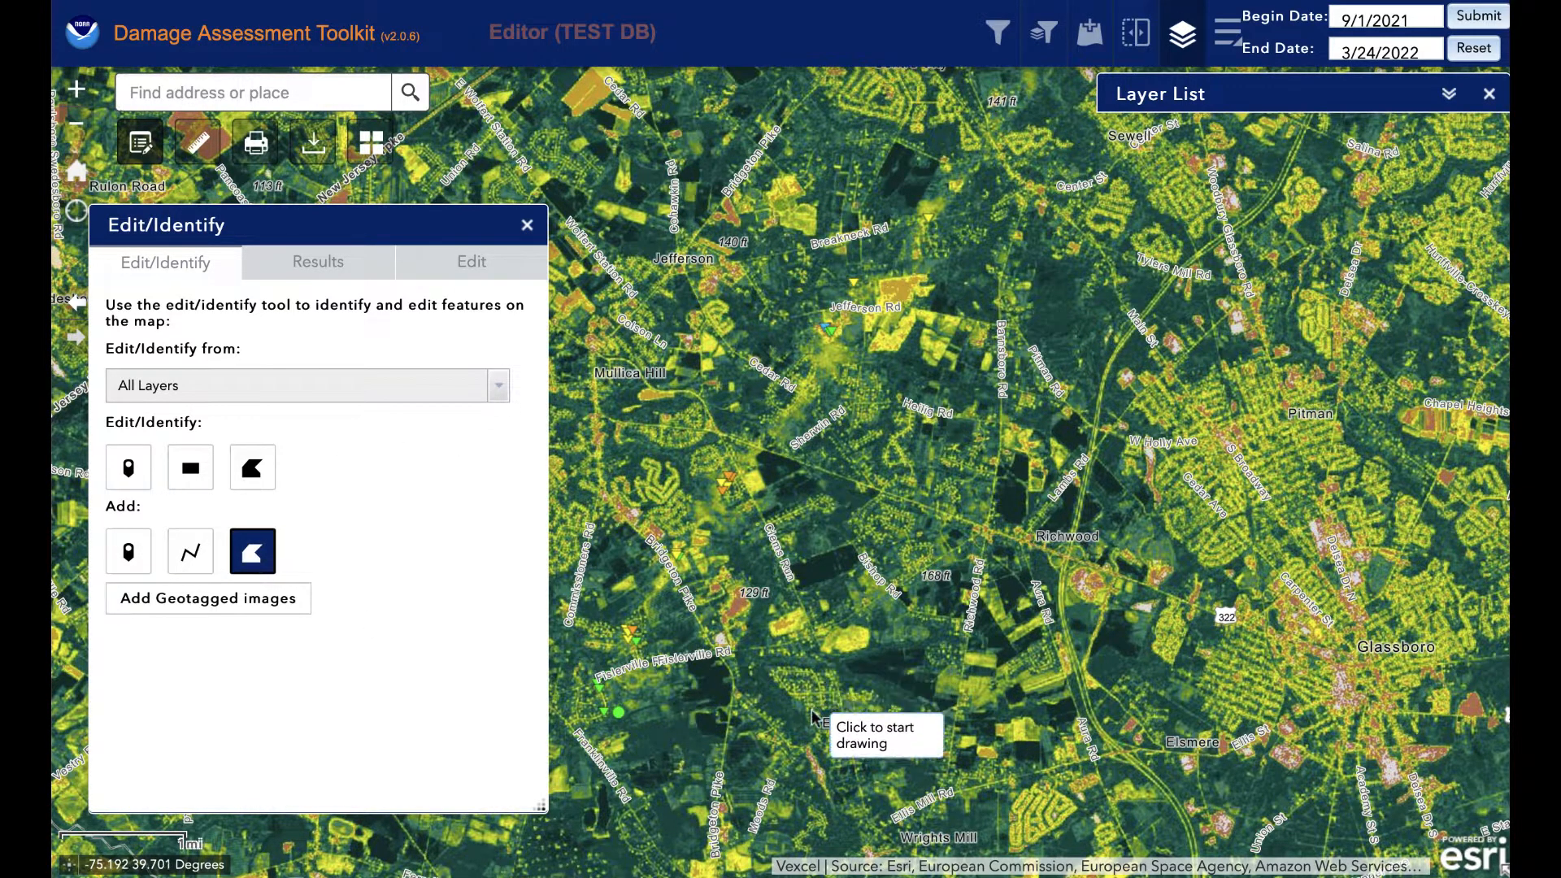
{"action": "left_click", "coordinate": [619, 662]}
{"action": "left_click", "coordinate": [661, 605]}
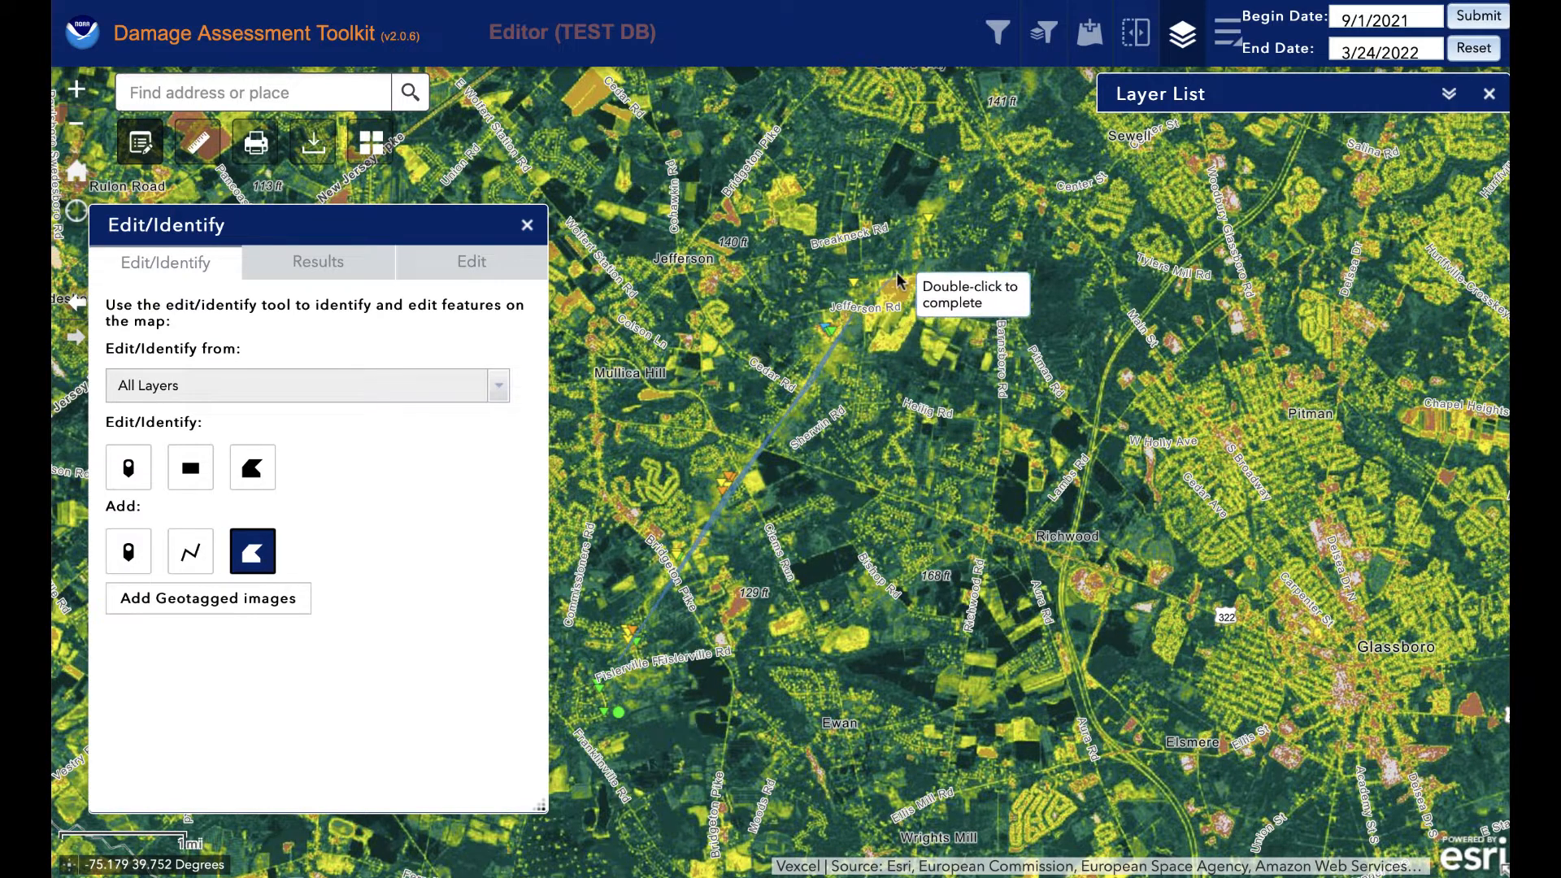
{"action": "left_click", "coordinate": [947, 200]}
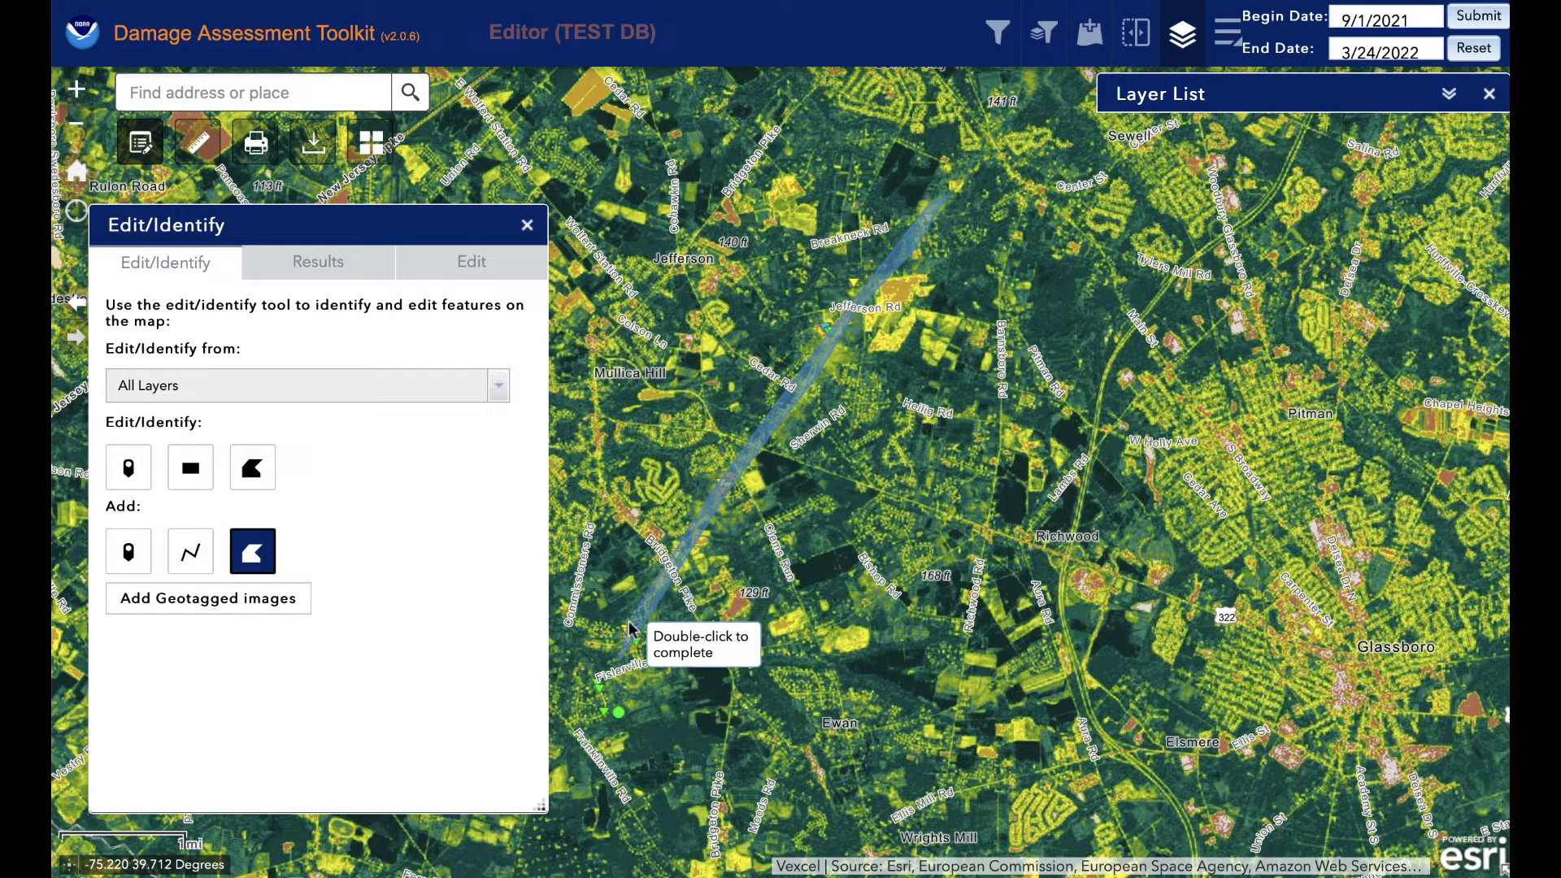
{"action": "double_click", "coordinate": [615, 662]}
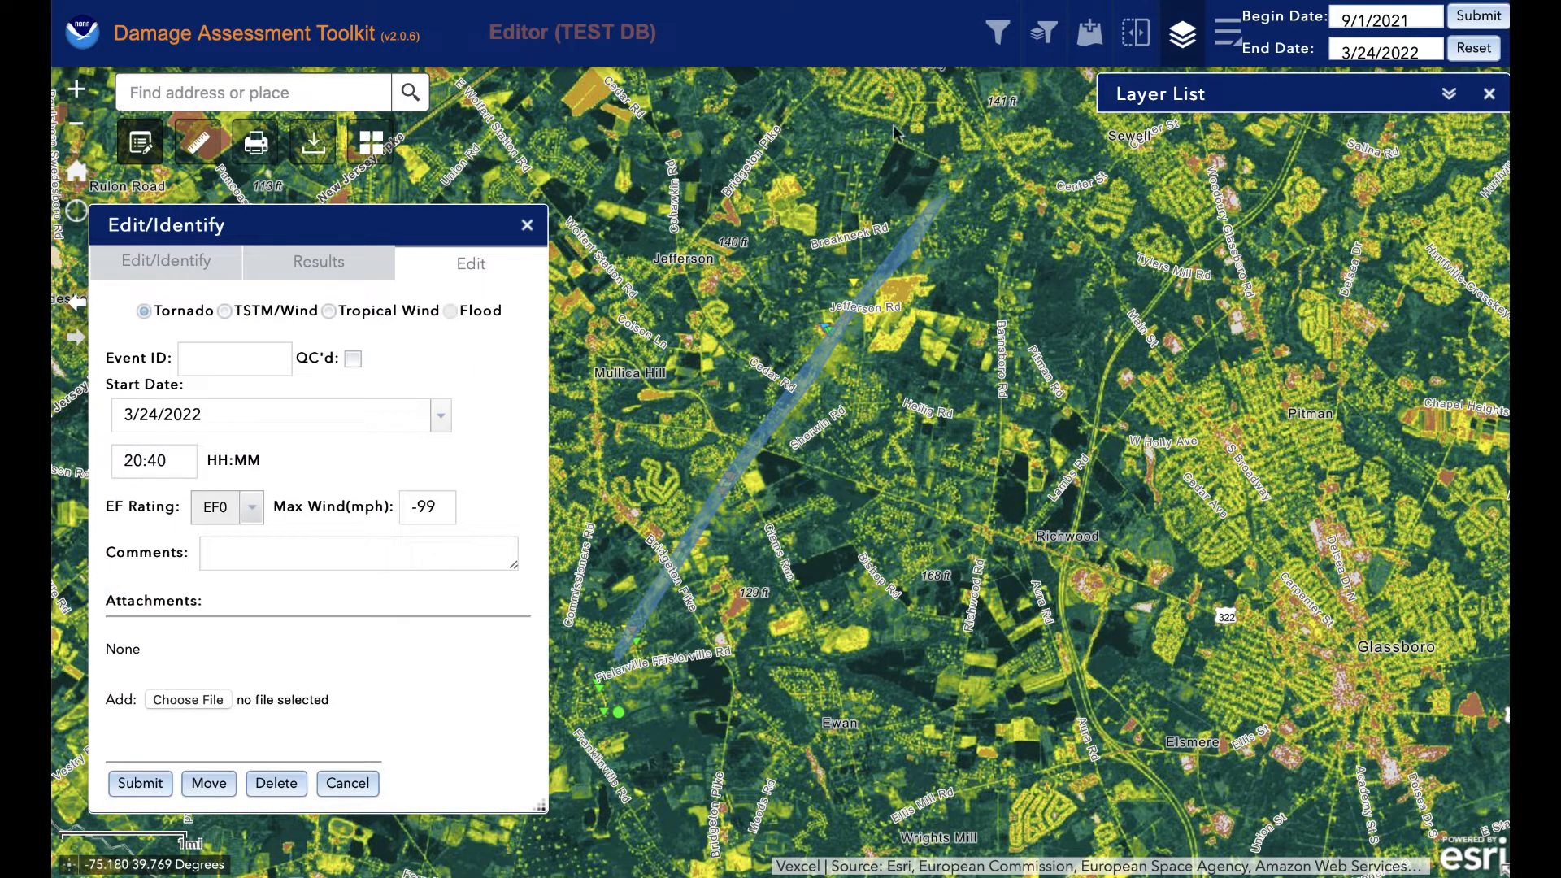
Step: Show the Damage Polygons SDE layer again and hide the Sentinel-2 and second gray_sky_2021 imagery layers
{"action": "left_click", "coordinate": [1262, 93]}
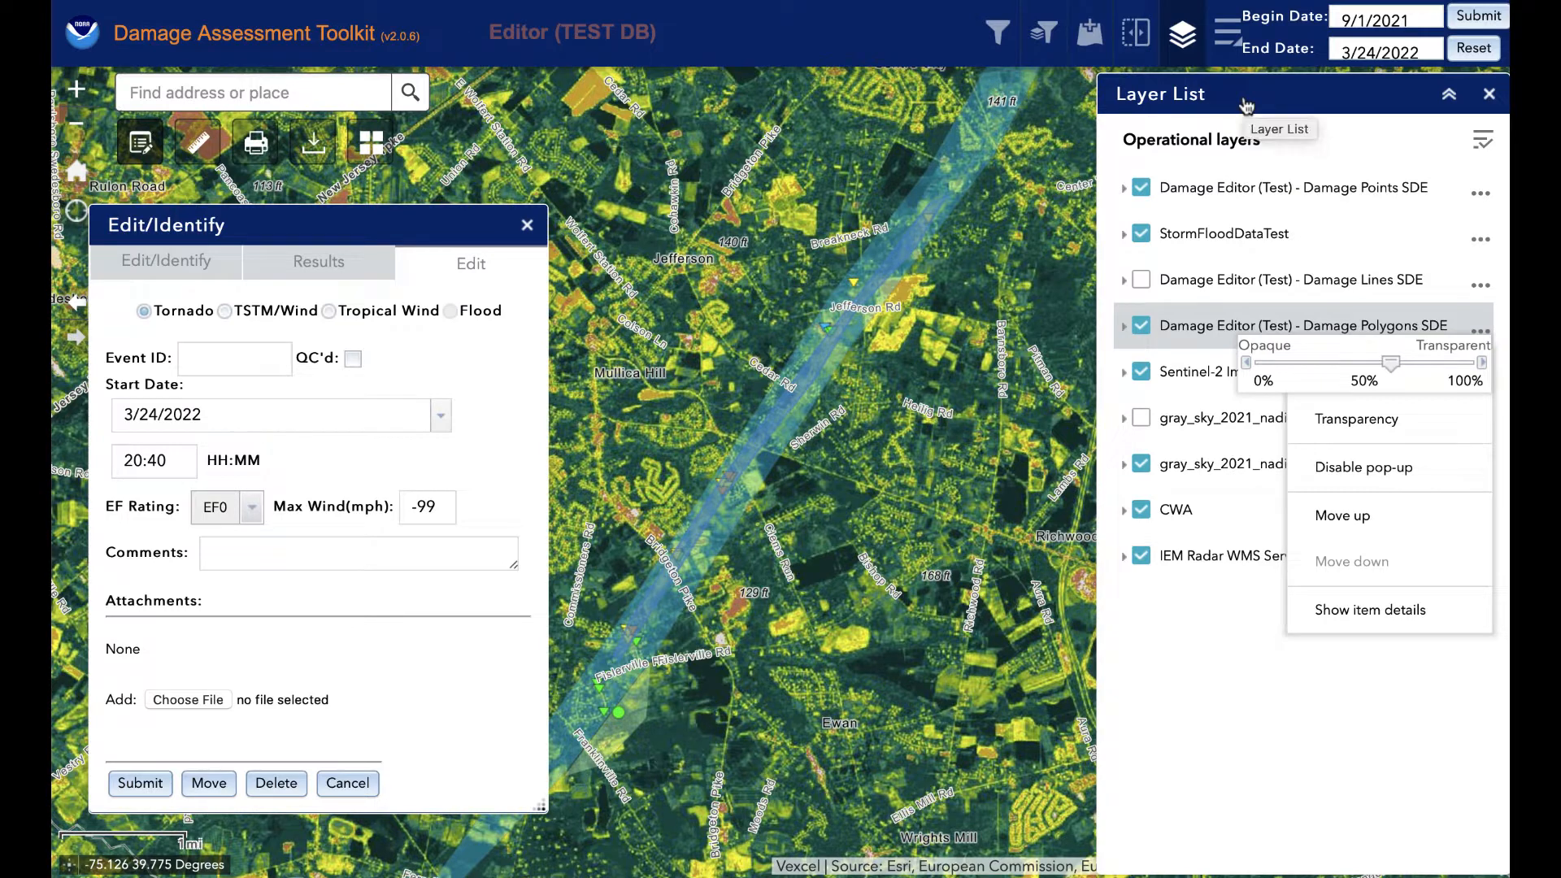
{"action": "left_click", "coordinate": [1141, 372]}
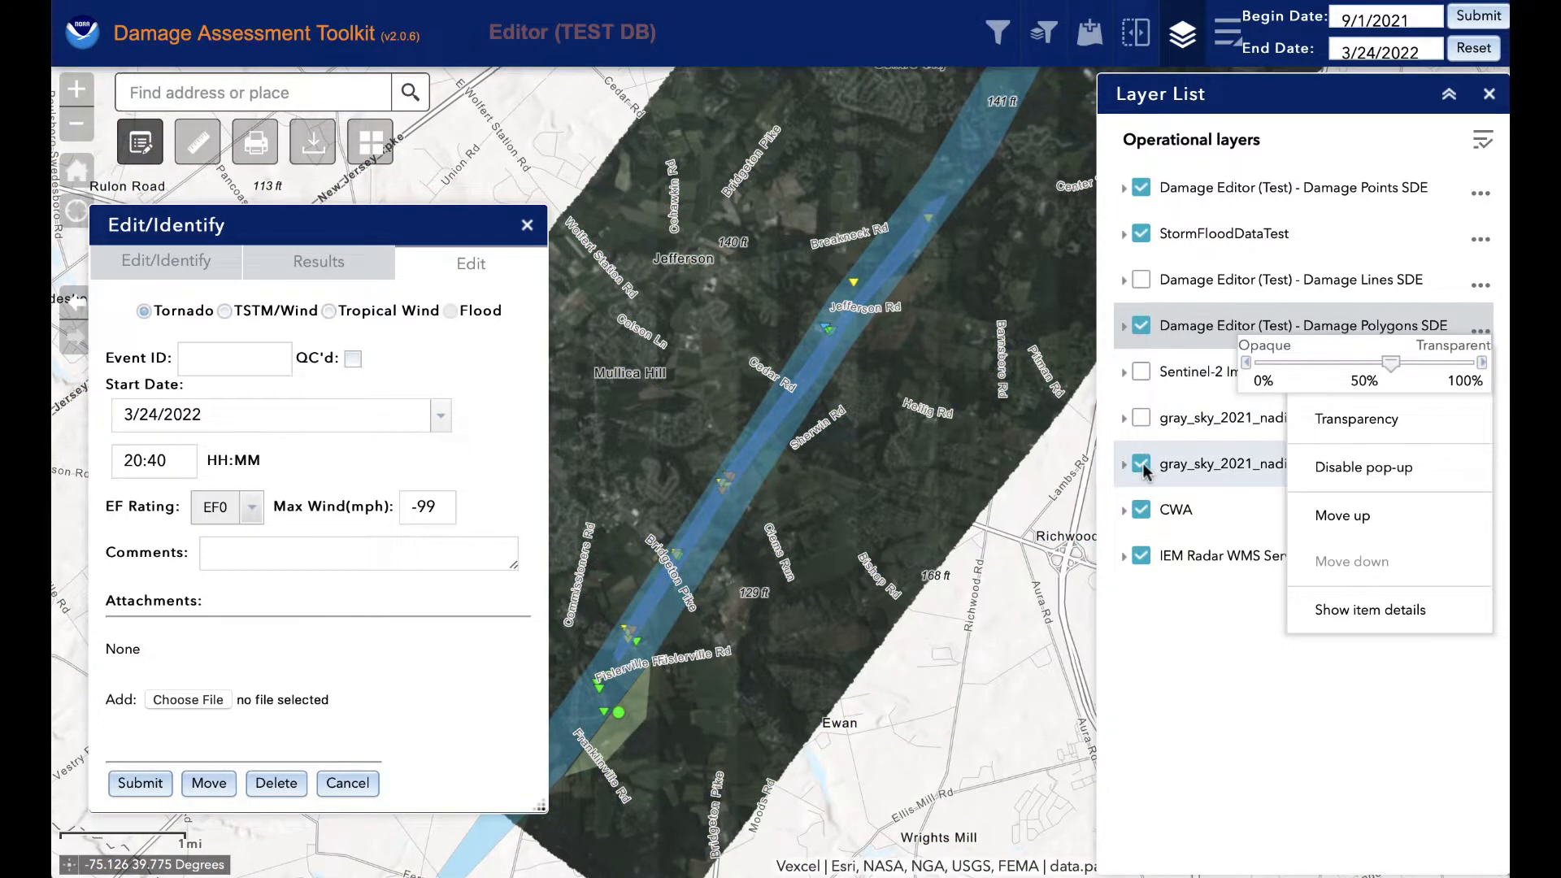
{"action": "left_click", "coordinate": [1141, 465]}
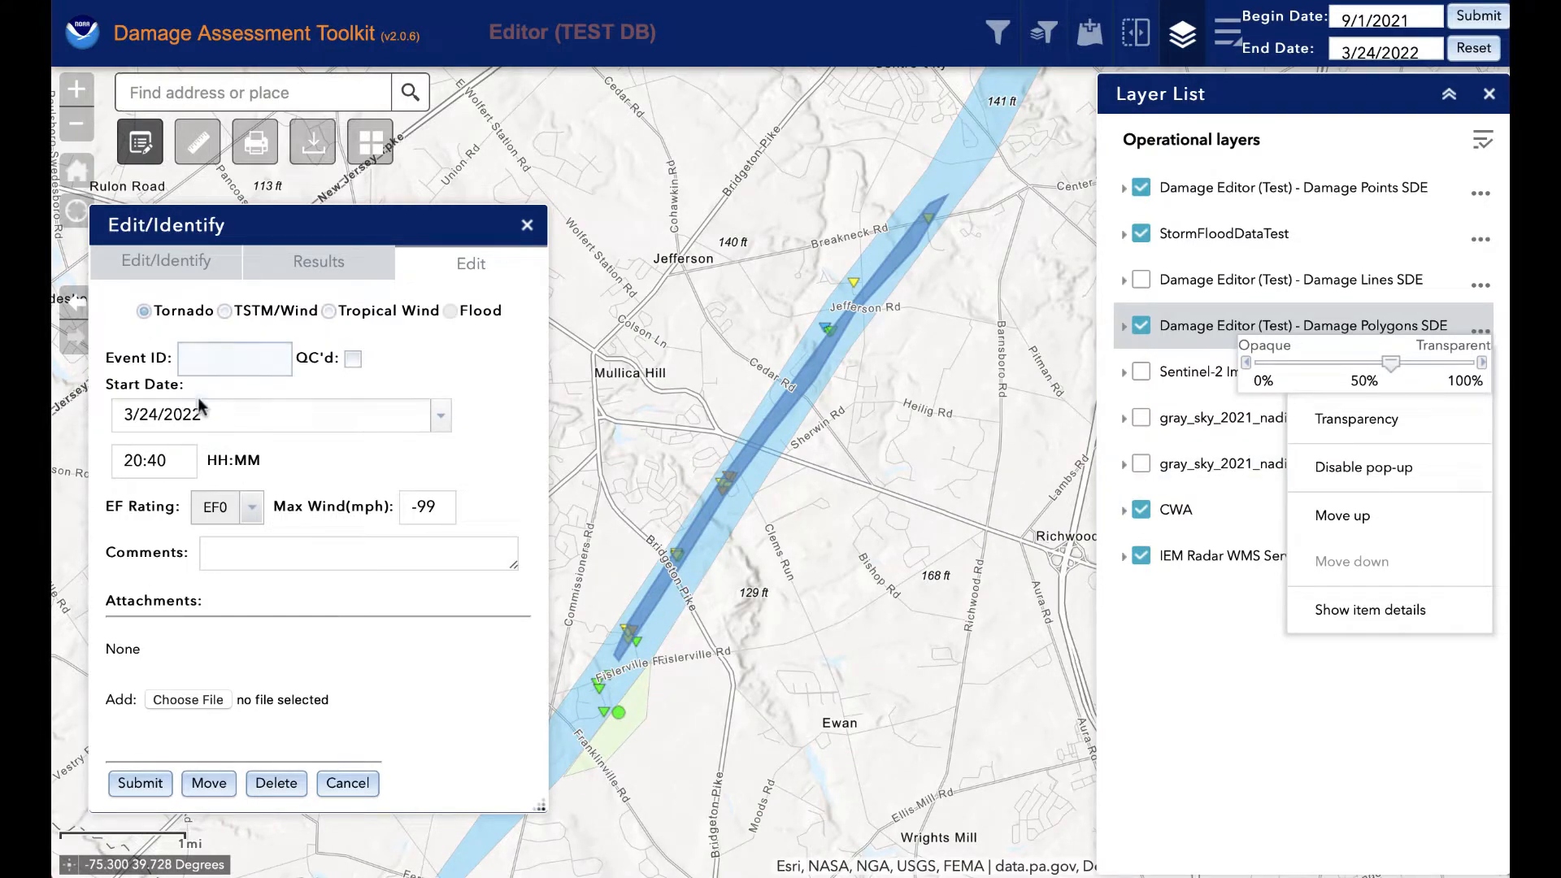
Step: Fill in the new polygon's event ID 20210901-MullicaHill, mark it QC'd, and set its start to 9/1/2021 20:35
{"action": "left_click", "coordinate": [222, 368]}
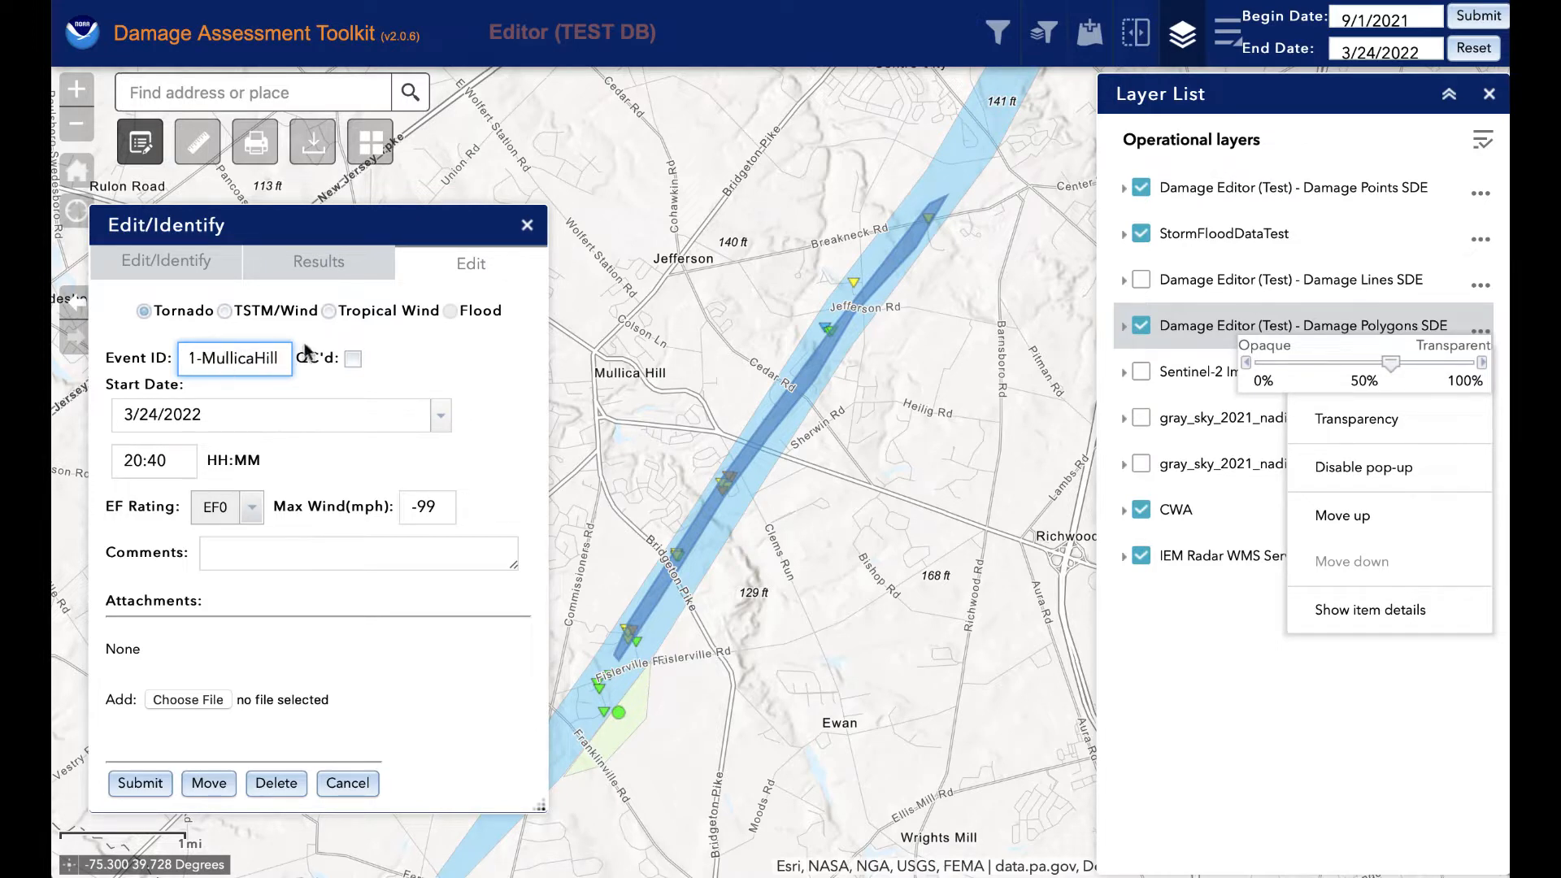
{"action": "left_click", "coordinate": [353, 359]}
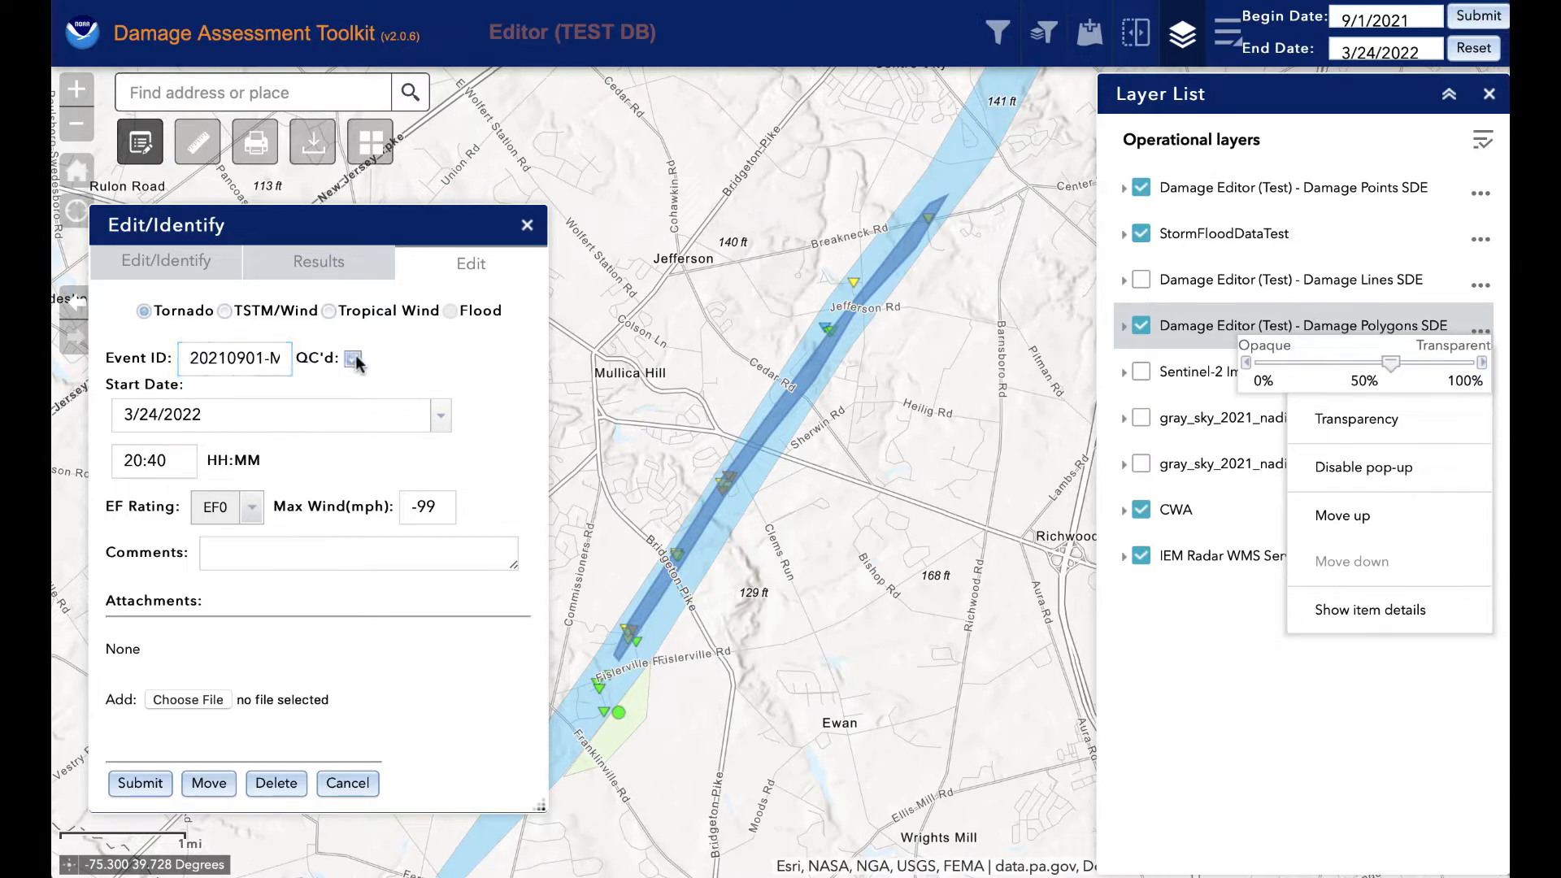
{"action": "left_click", "coordinate": [213, 420]}
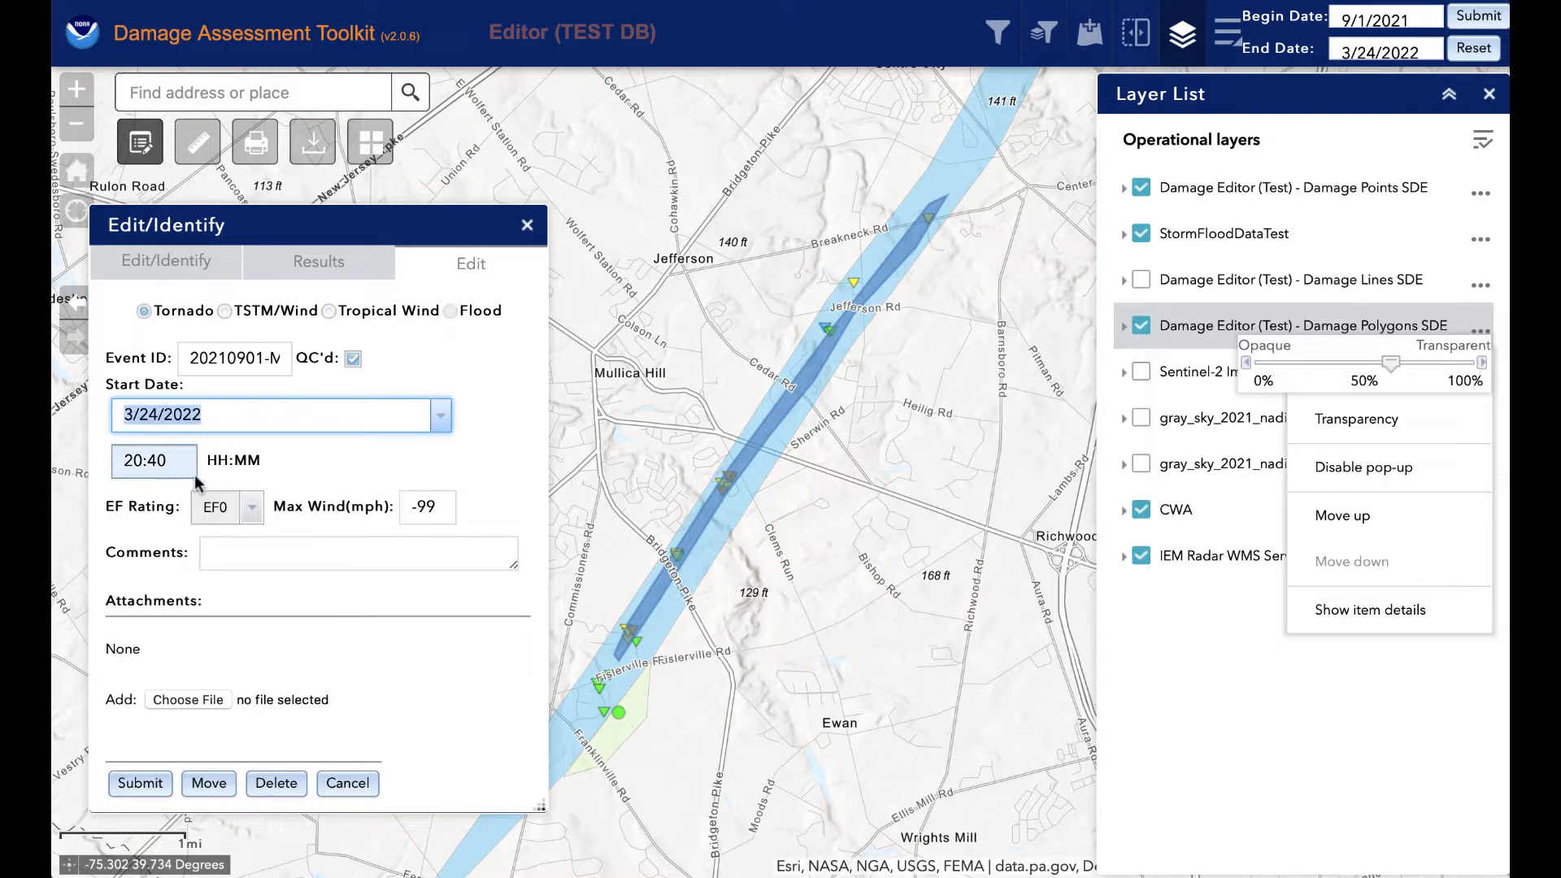
{"action": "type", "text": "d"}
{"action": "key", "text": "BackSpace"}
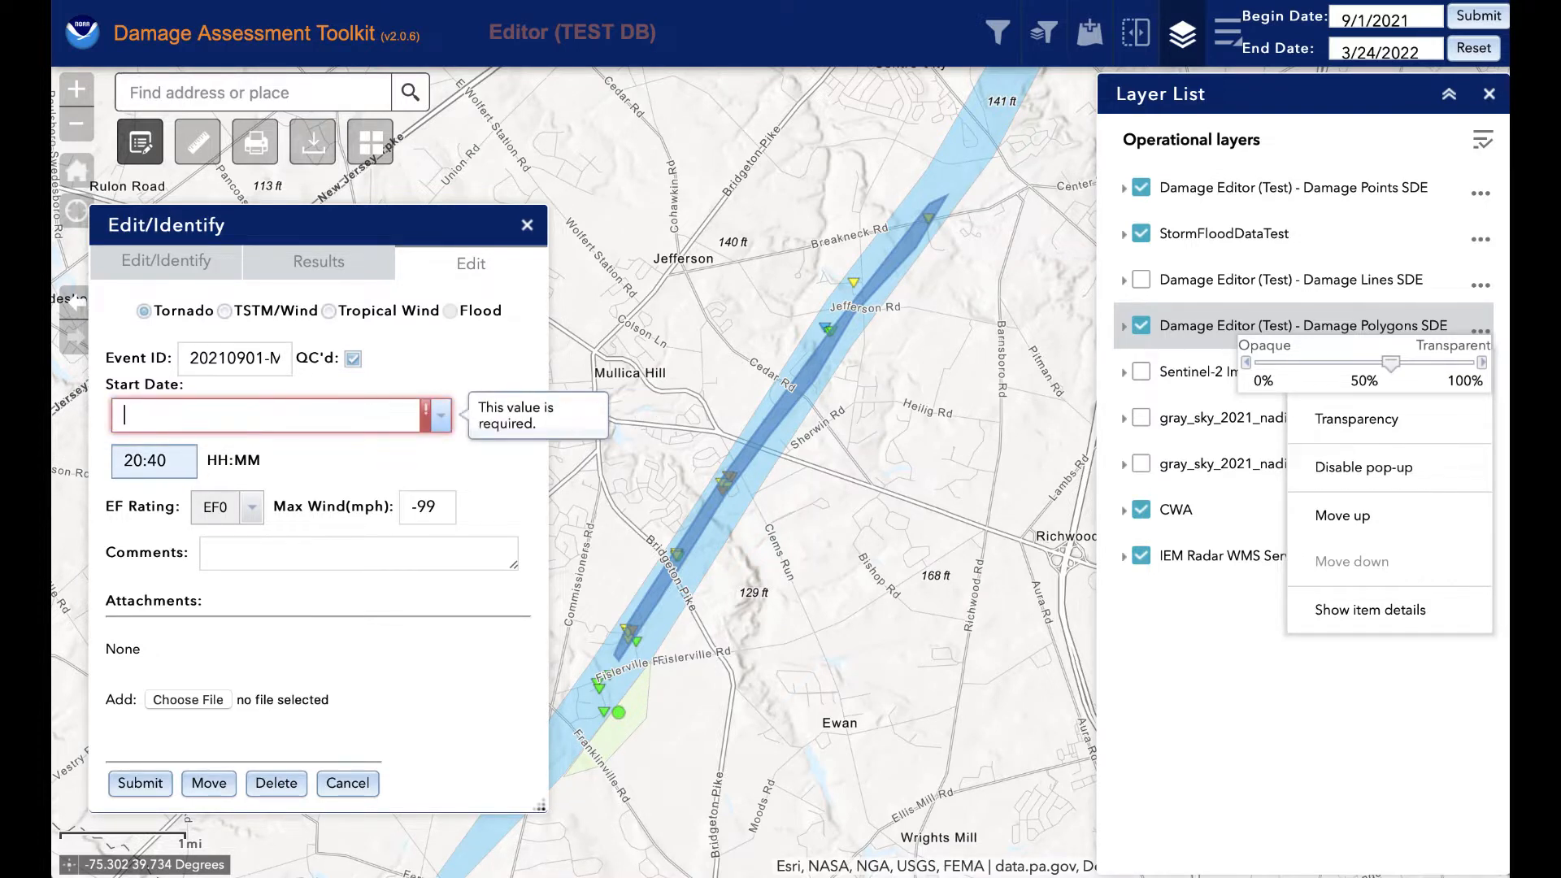
{"action": "type", "text": "9/01/2021"}
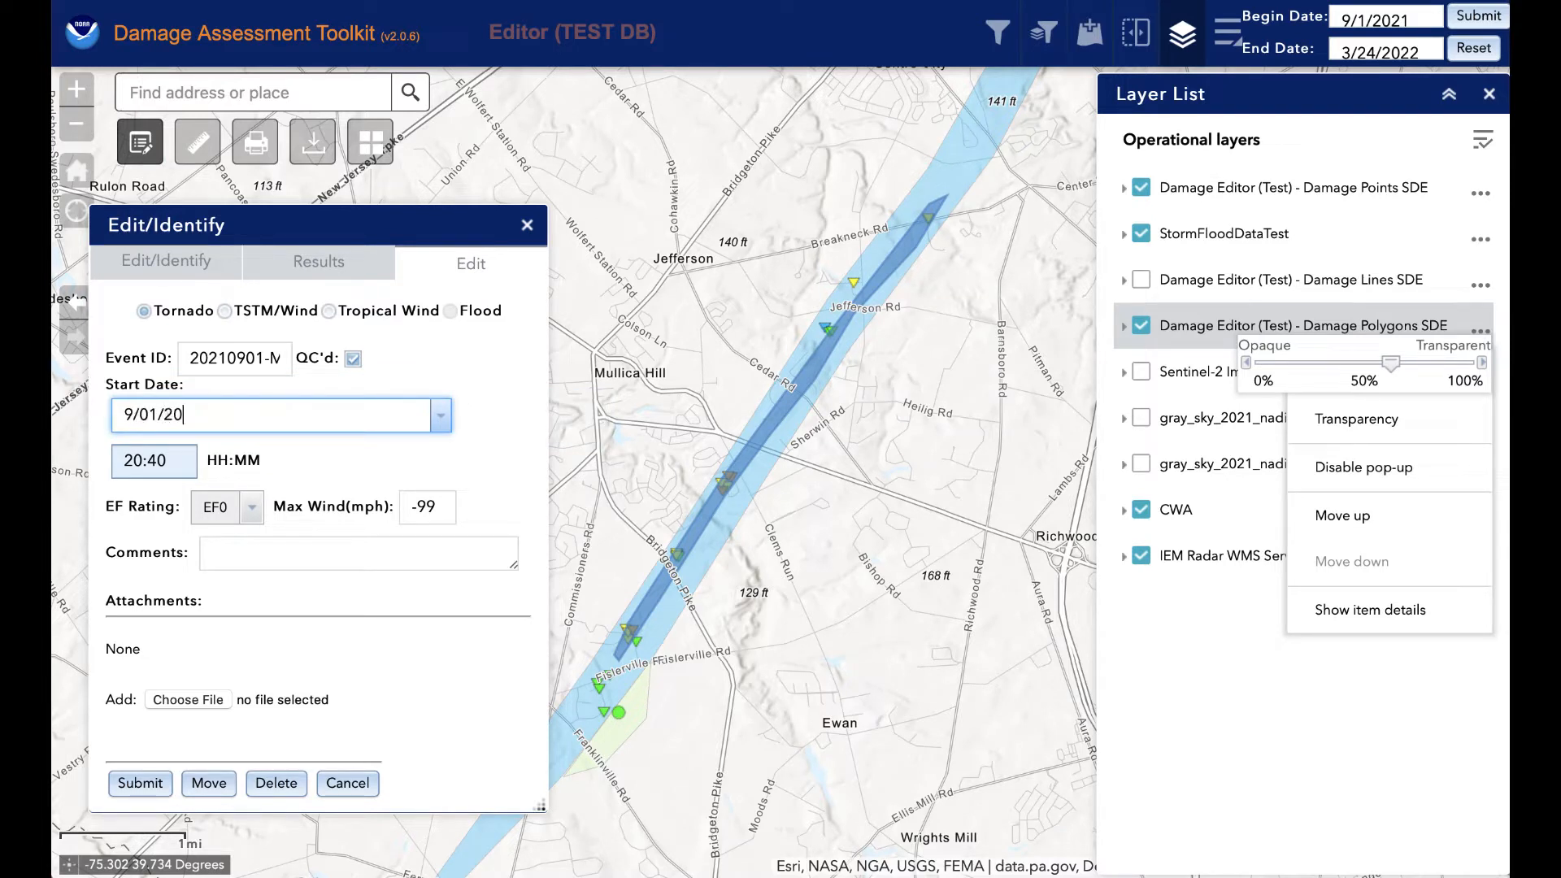
{"action": "left_click", "coordinate": [173, 465]}
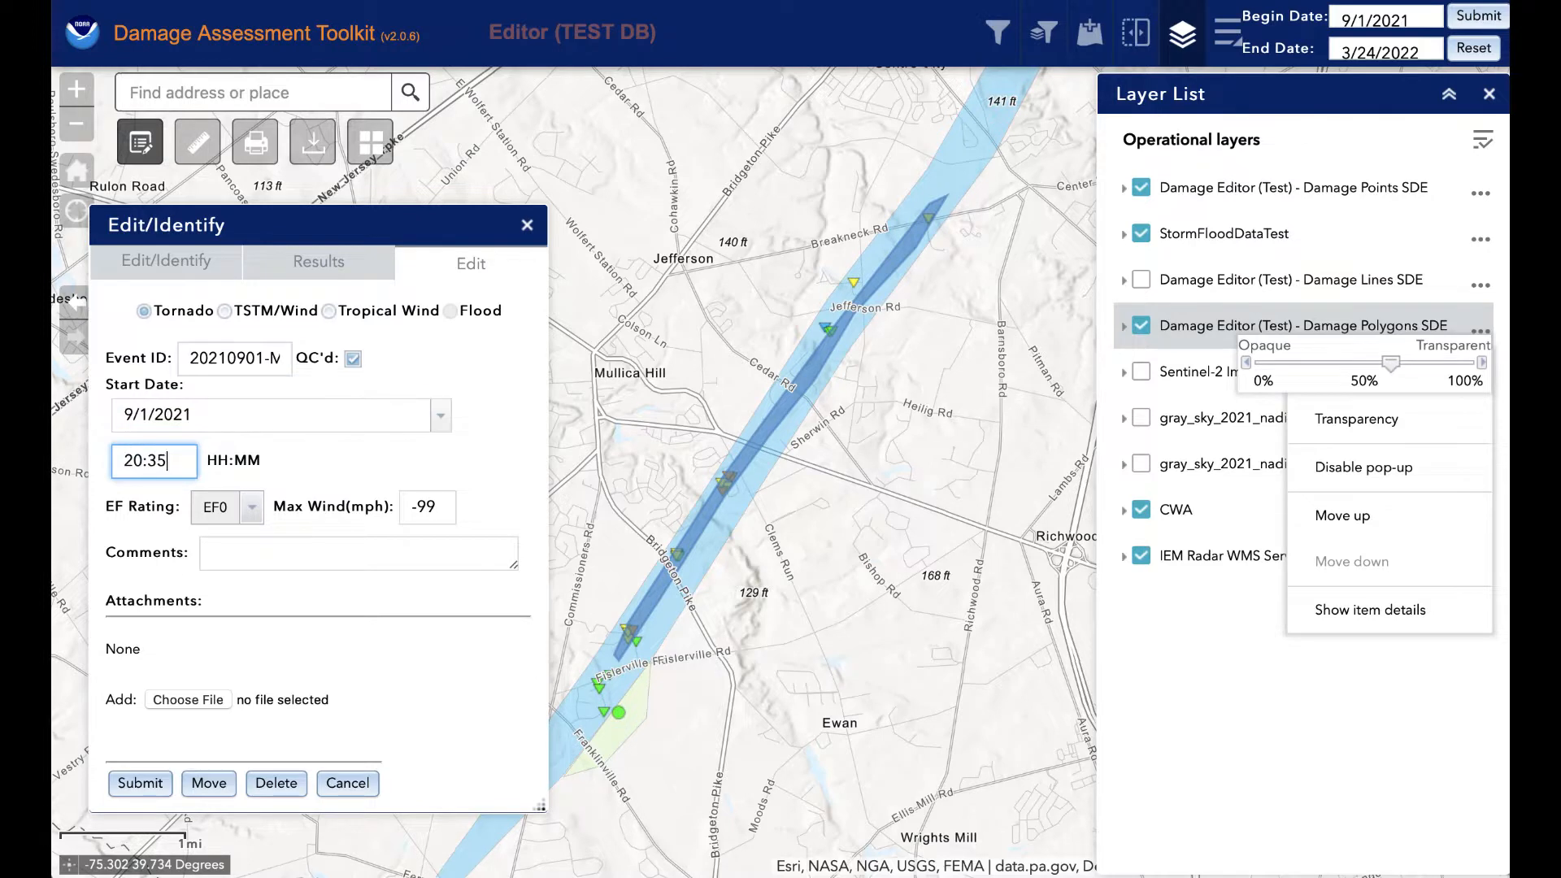
Step: Set the polygon's EF rating to EF2 and submit the record
{"action": "left_click", "coordinate": [232, 530]}
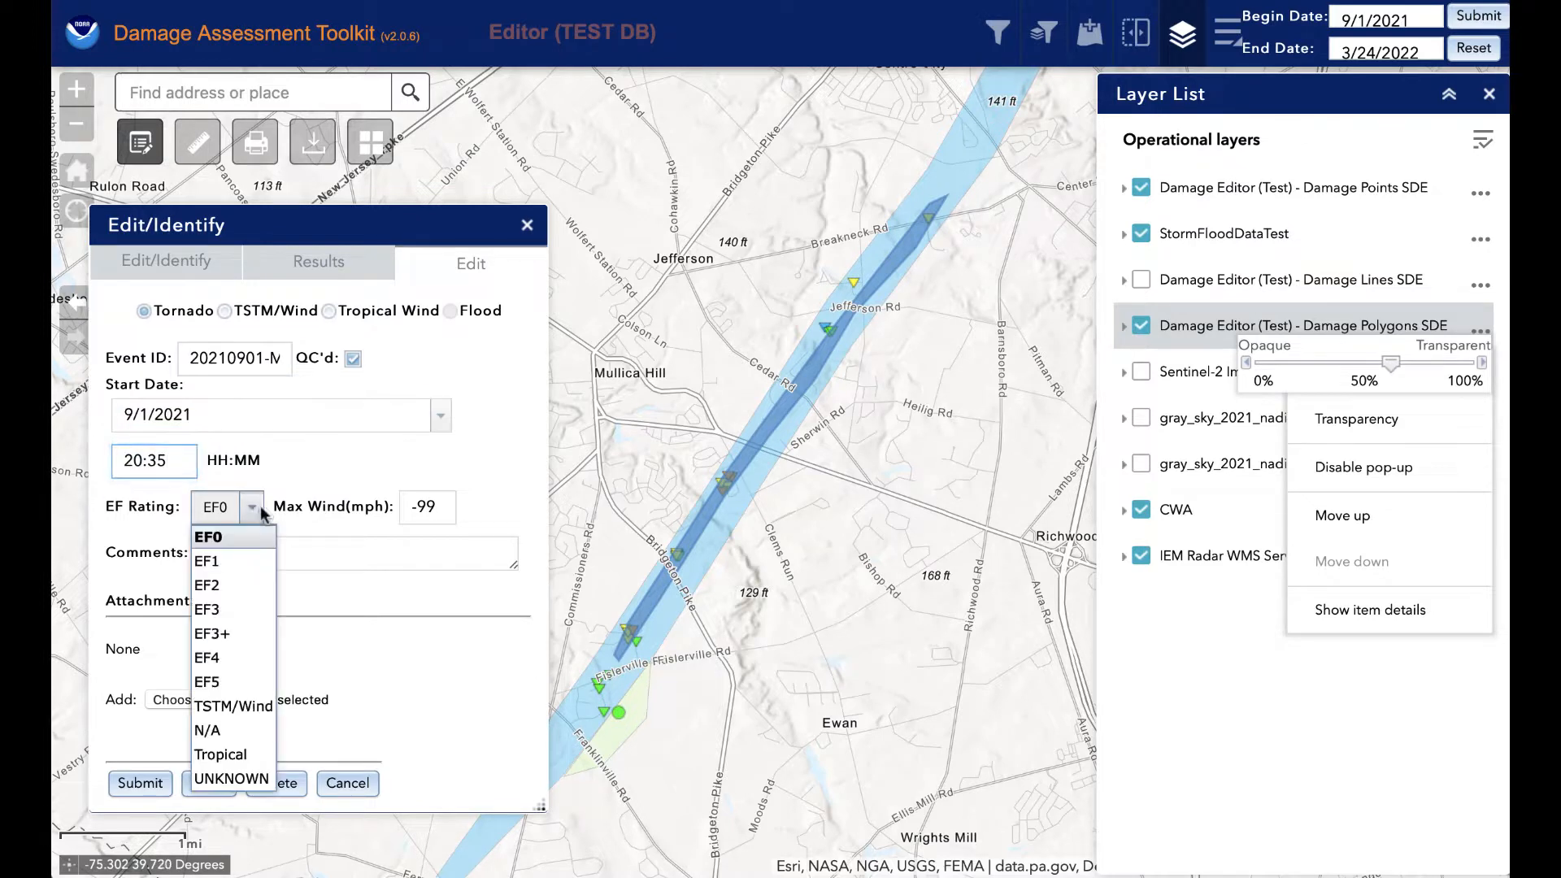
{"action": "left_click", "coordinate": [208, 585]}
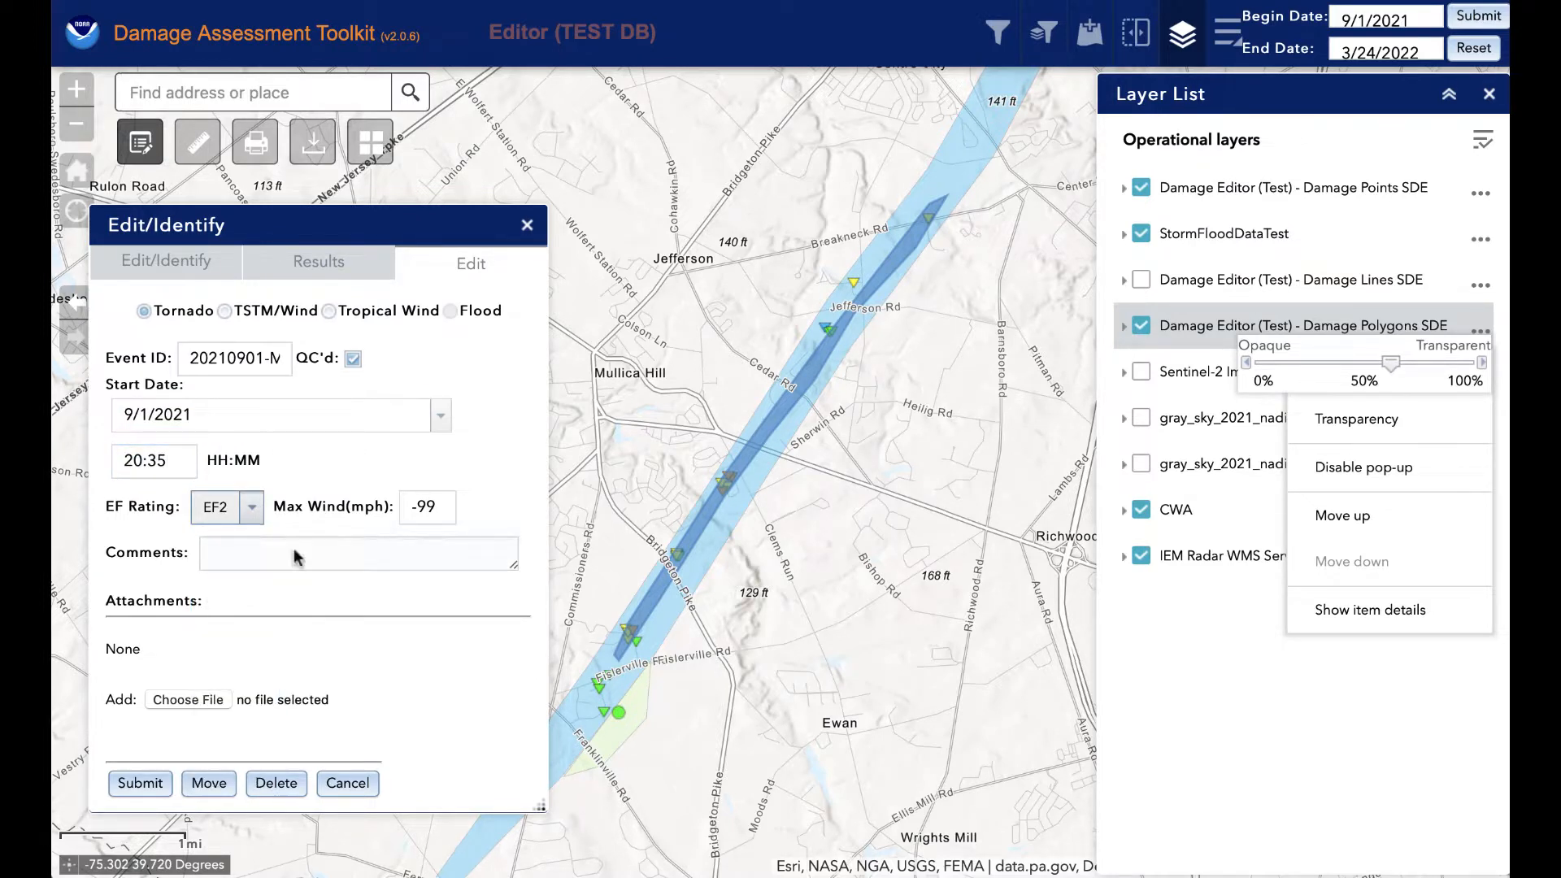
{"action": "left_click", "coordinate": [139, 785]}
{"action": "left_click", "coordinate": [838, 490]}
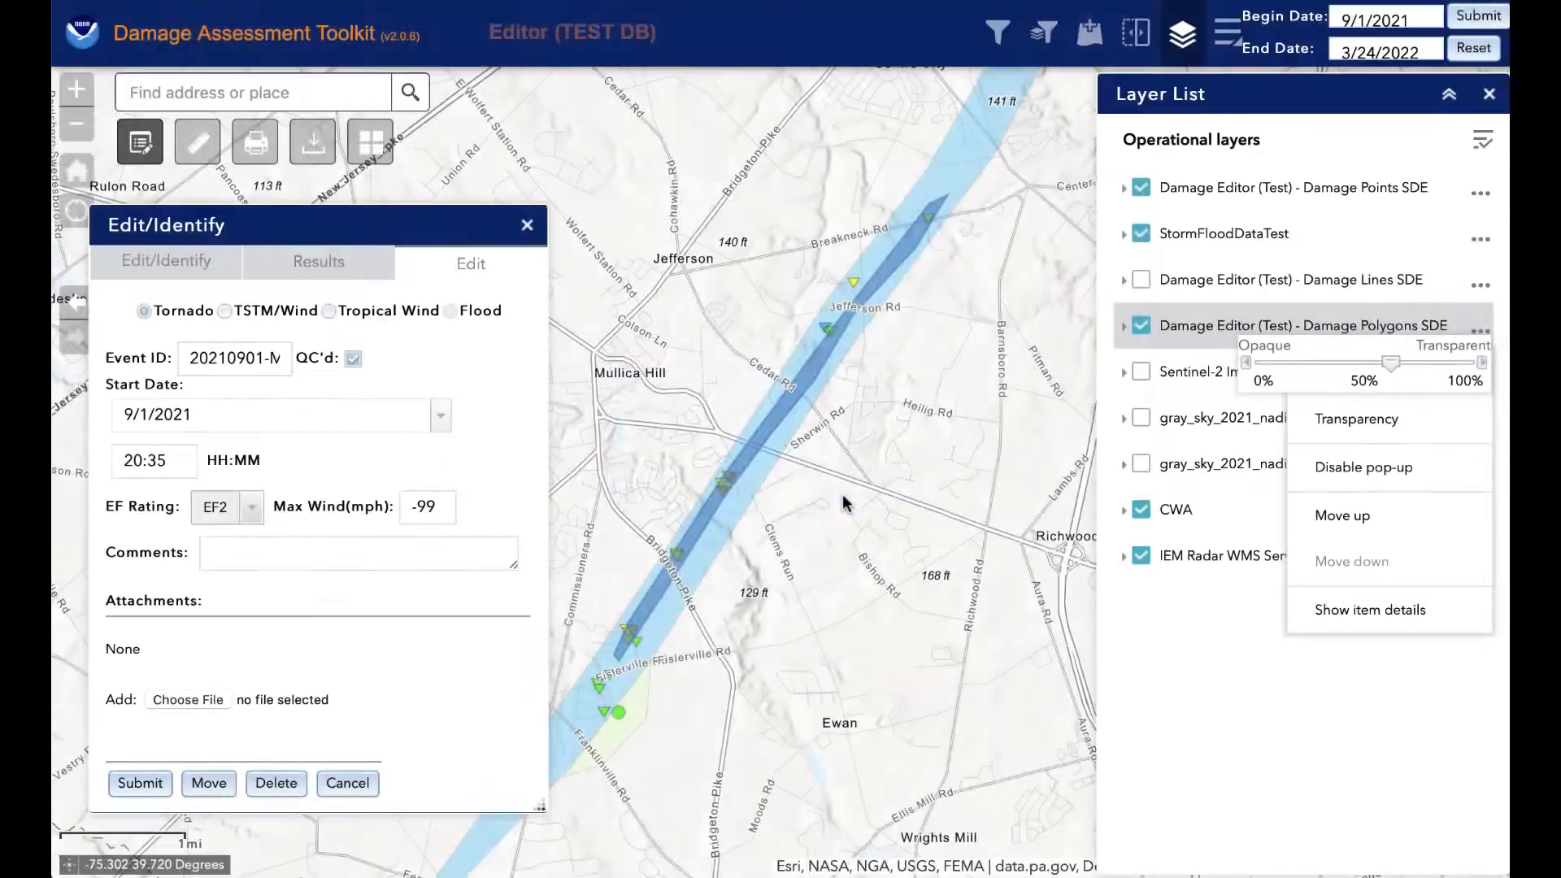
{"action": "left_click", "coordinate": [925, 474]}
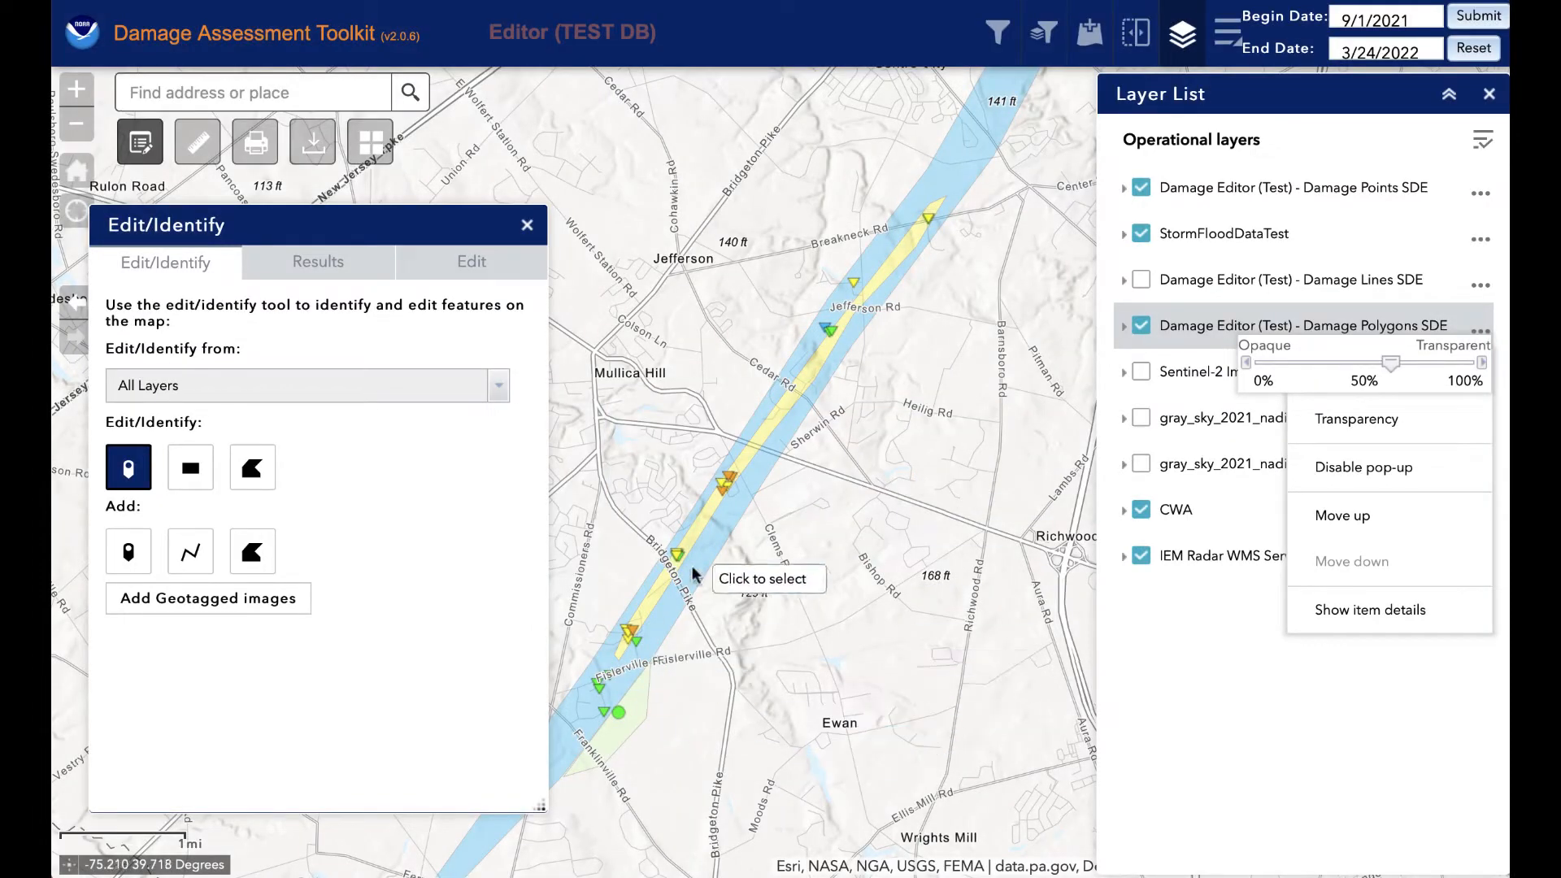
Step: Identify the overlapping damage polygons near Bridgeton Pike, view the EF1, EF2 and EF0 records, and clear the selection
{"action": "left_click", "coordinate": [710, 522]}
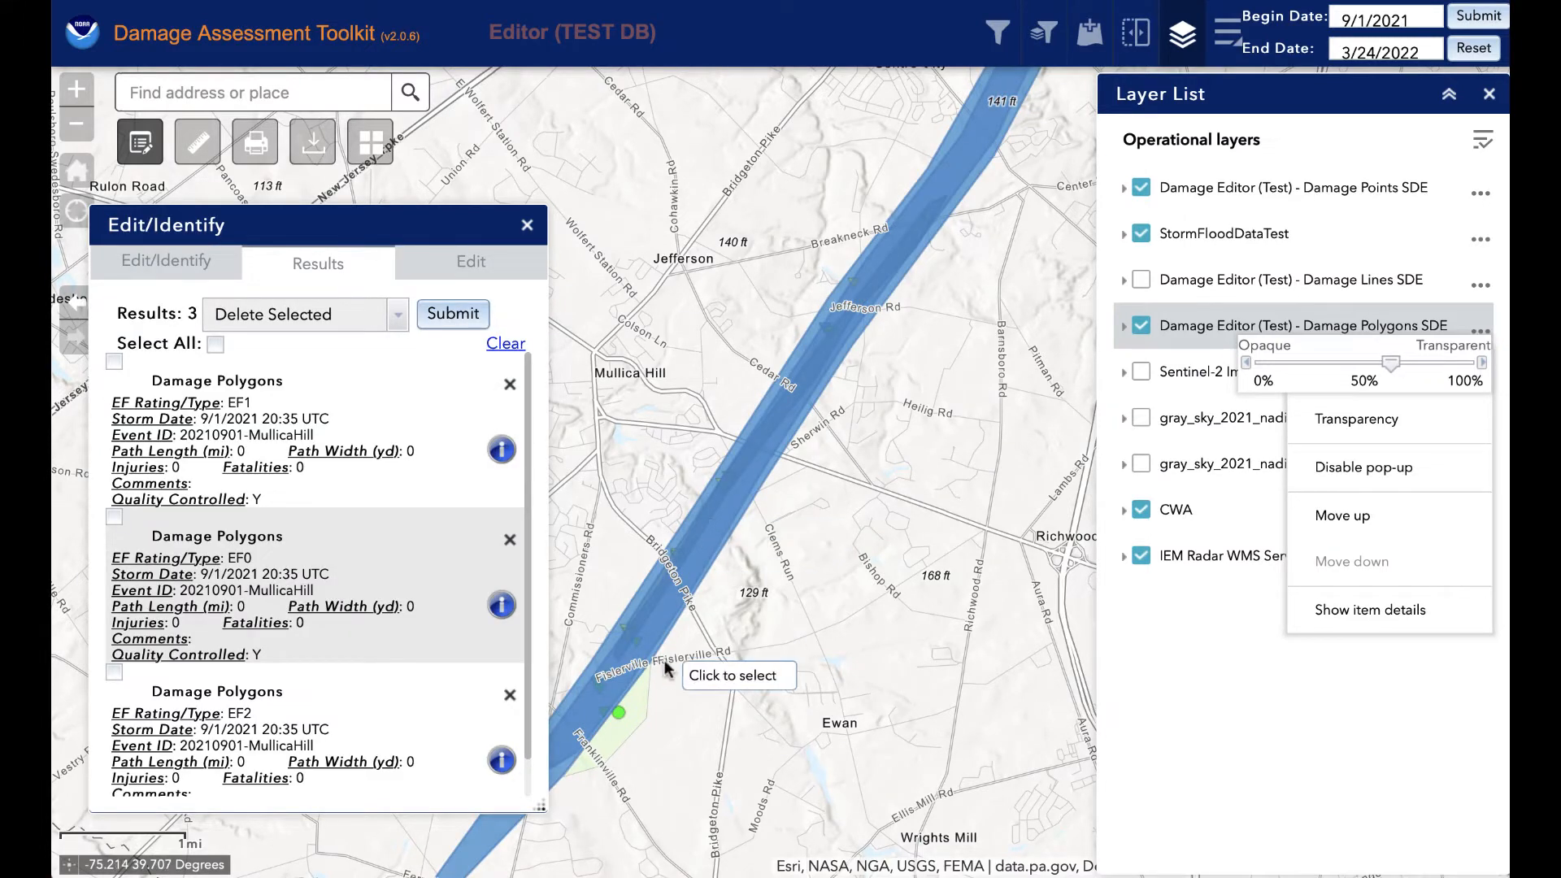
{"action": "left_click", "coordinate": [268, 587]}
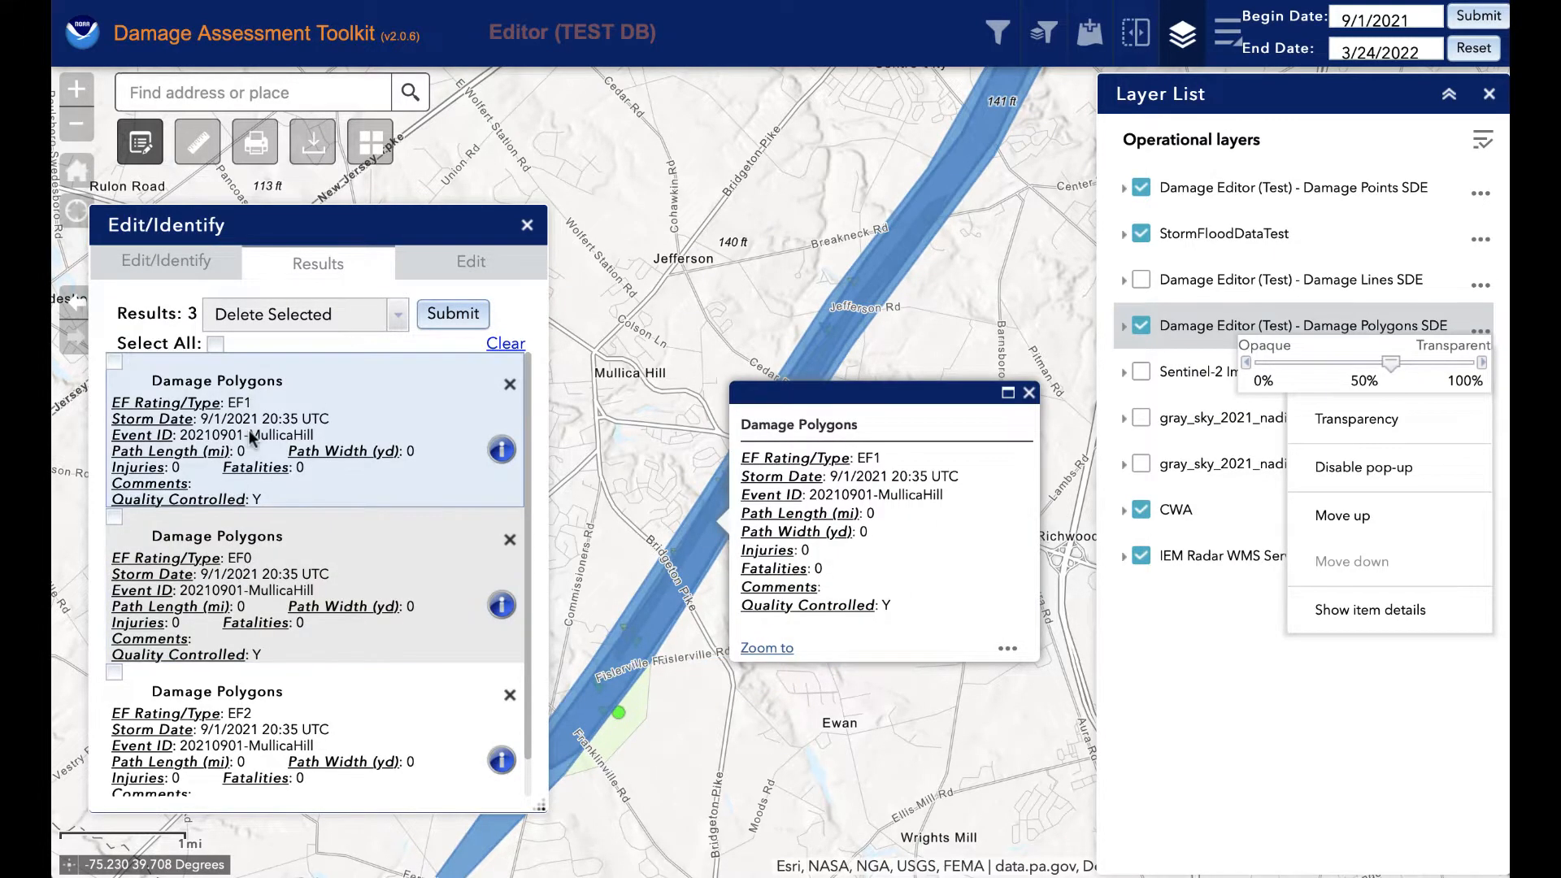
{"action": "left_click", "coordinate": [254, 753]}
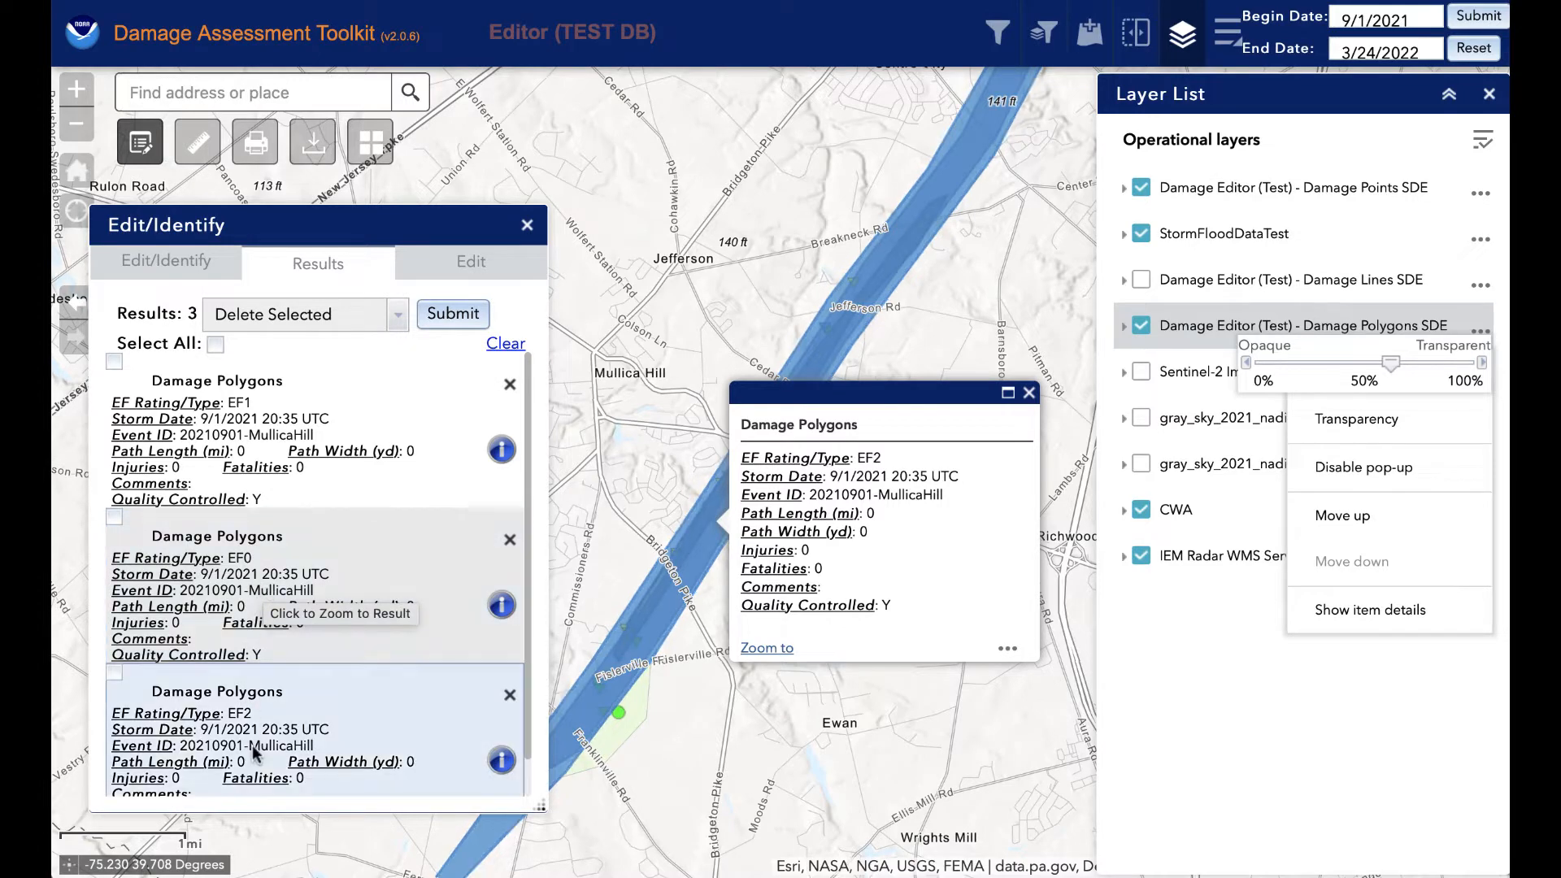
{"action": "left_click", "coordinate": [224, 471]}
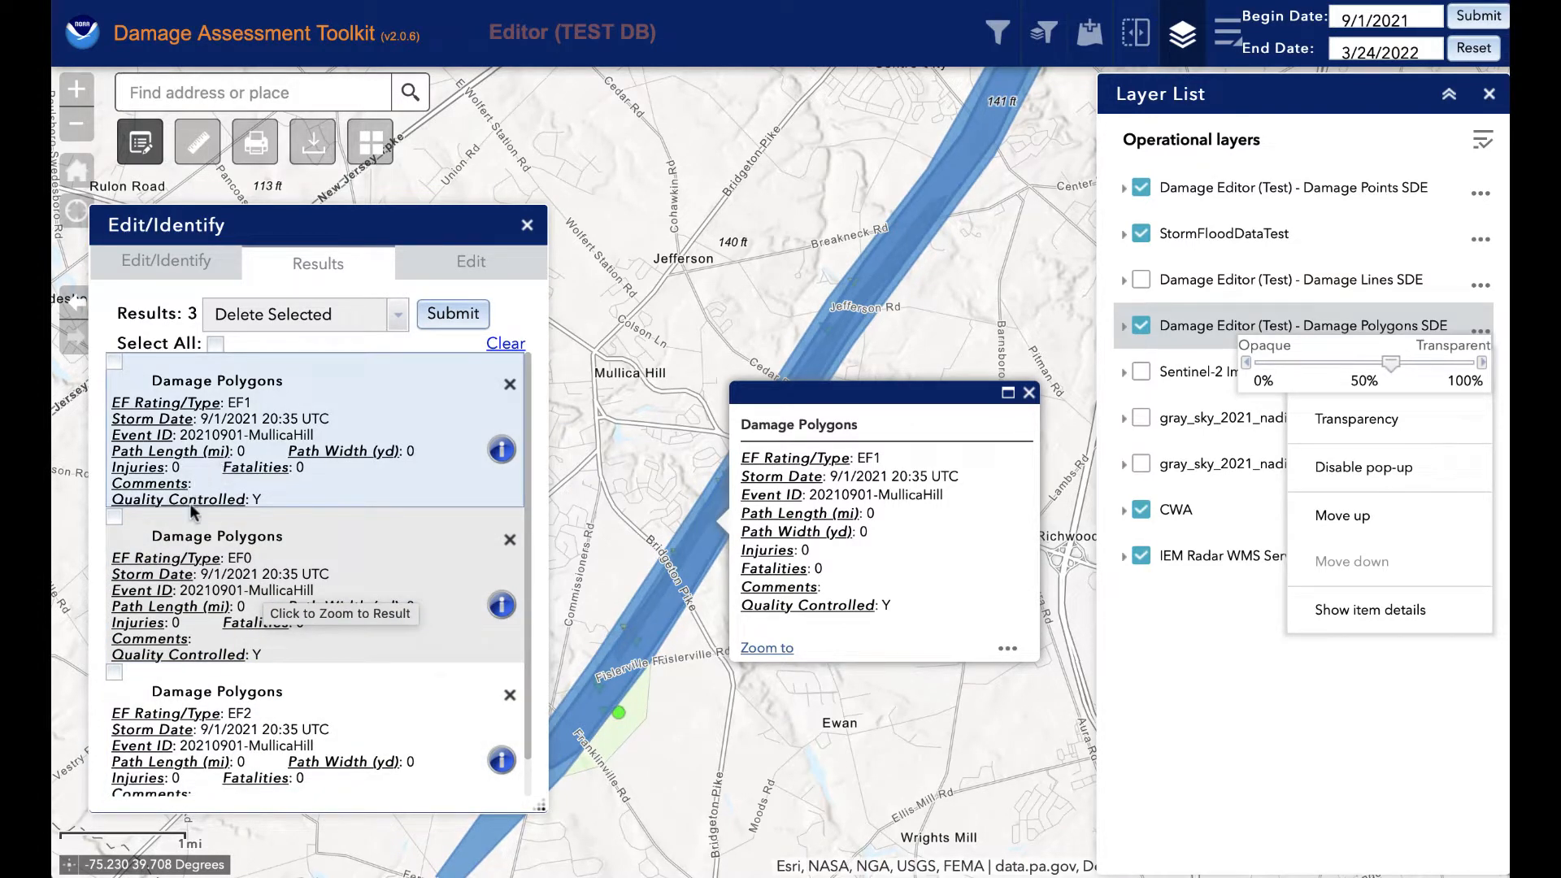
{"action": "left_click", "coordinate": [274, 529]}
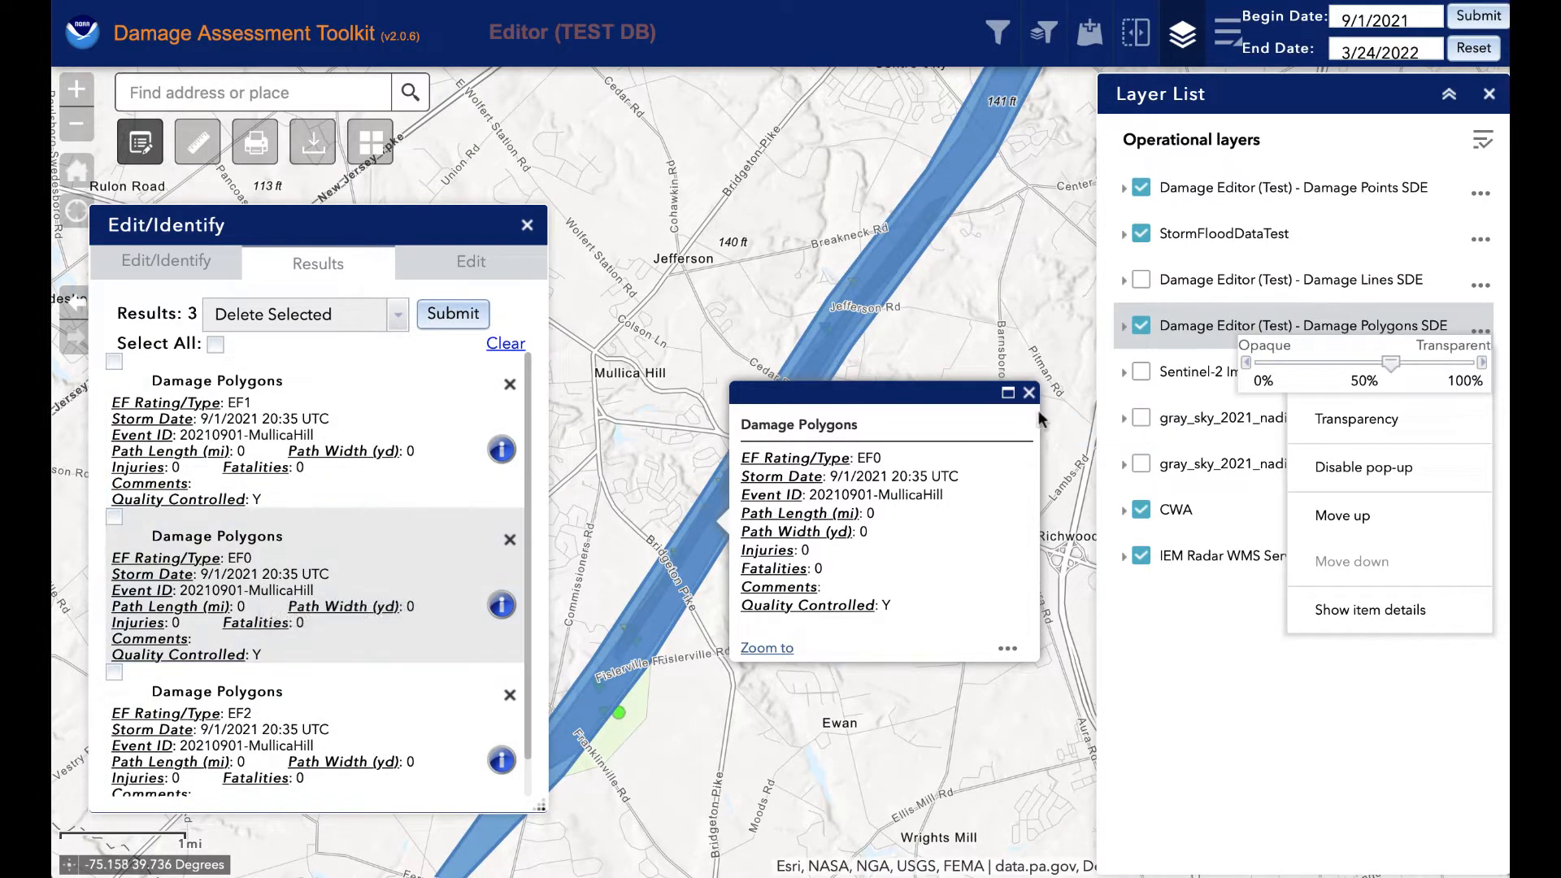
{"action": "left_click", "coordinate": [656, 471]}
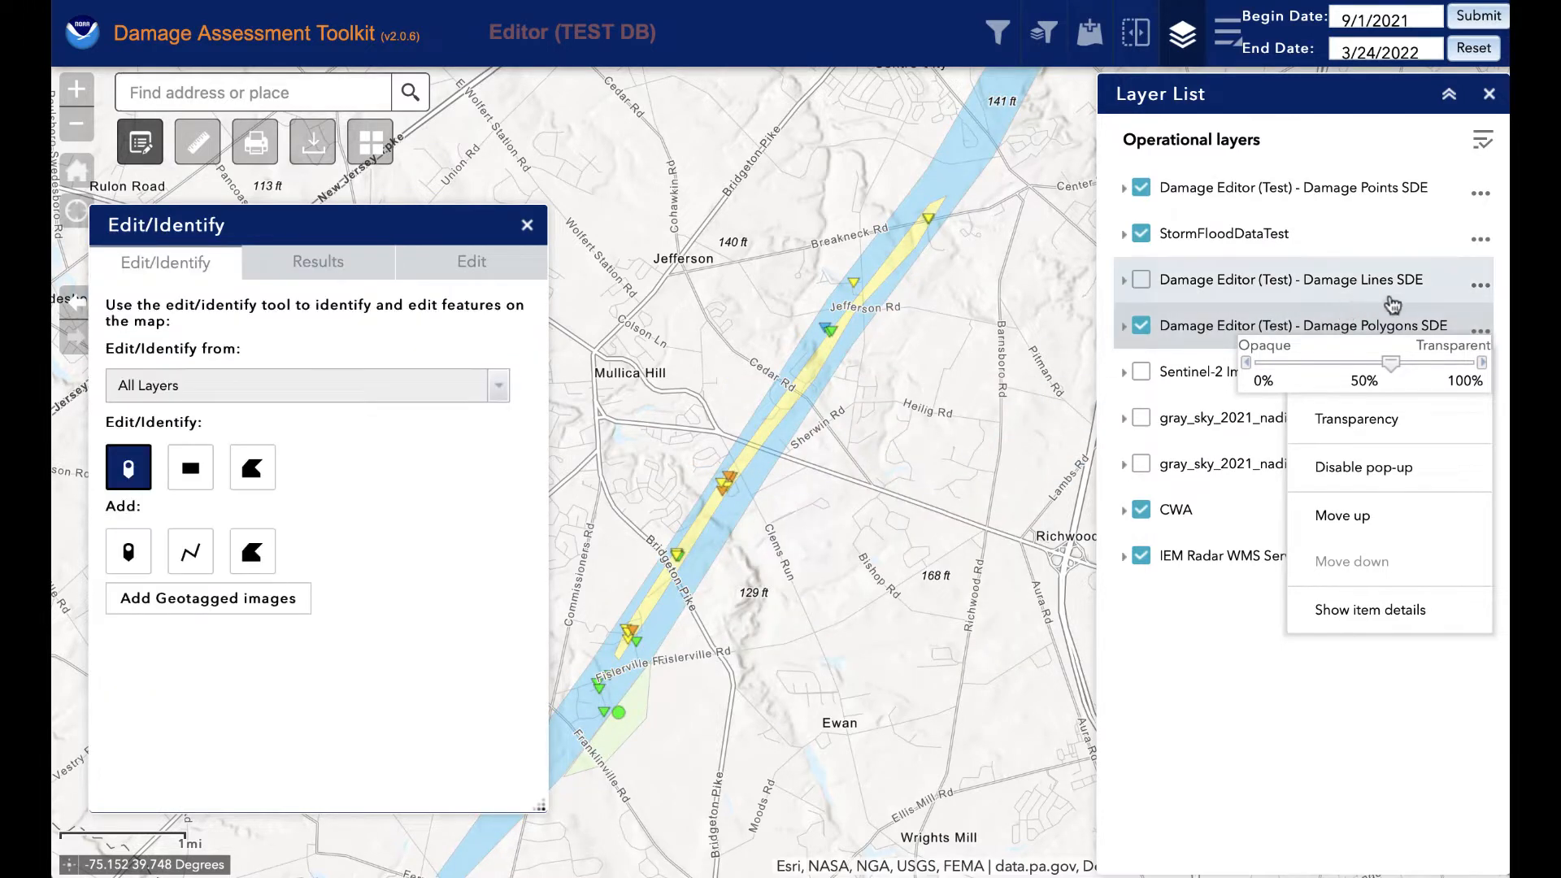
Step: Raise the Damage Polygons layer's transparency to about 80%, show the first gray_sky_2021 imagery layer, and collapse the layer list
{"action": "left_click_drag", "start_coordinate": [1395, 370], "coordinate": [1417, 368]}
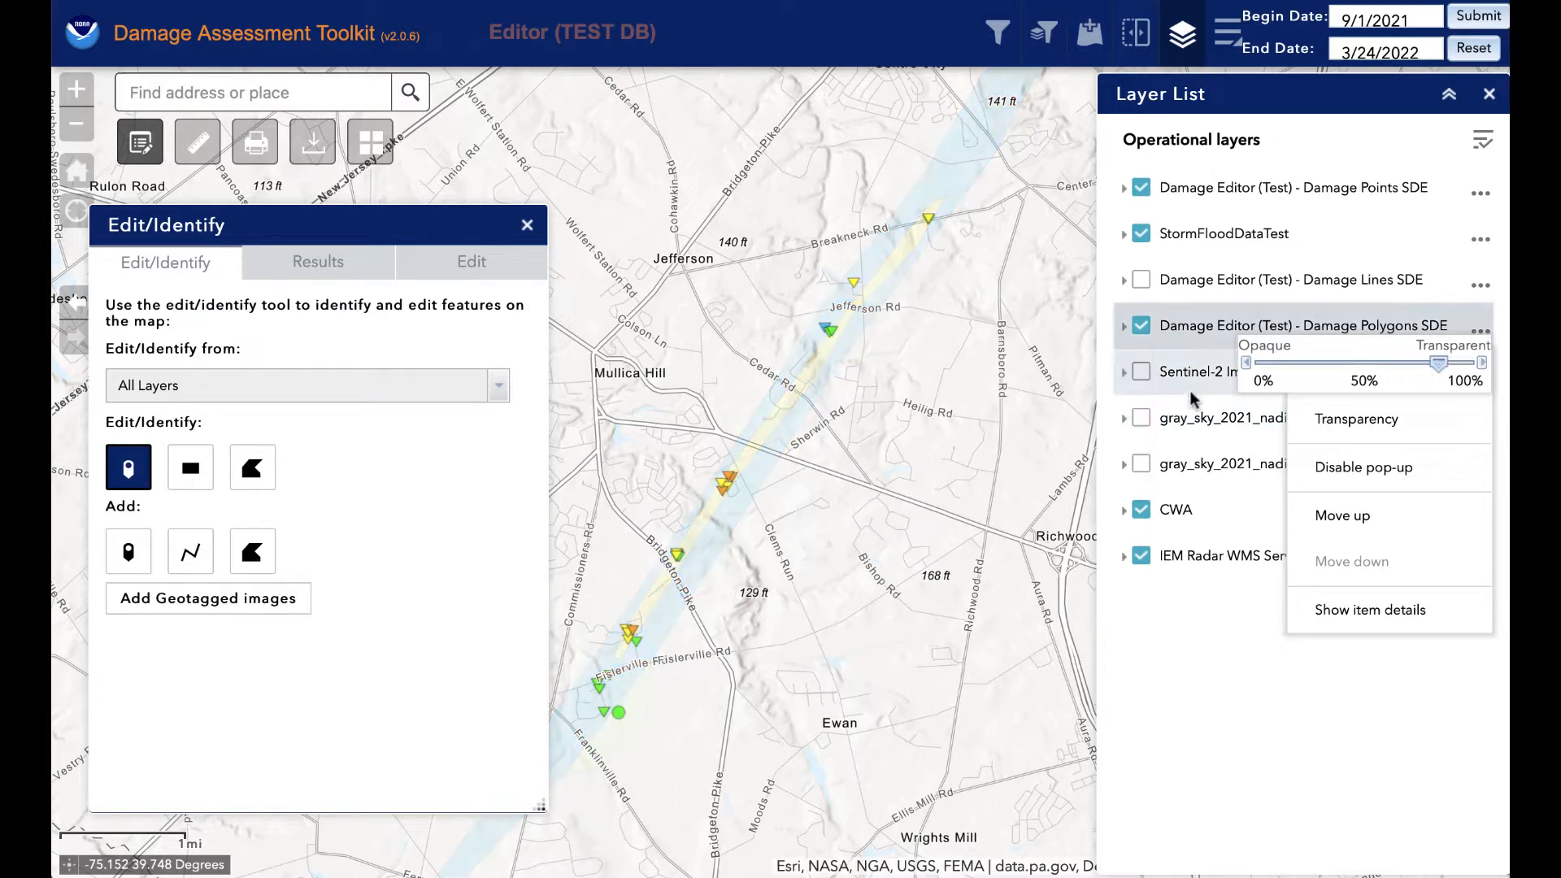
{"action": "left_click", "coordinate": [1139, 421]}
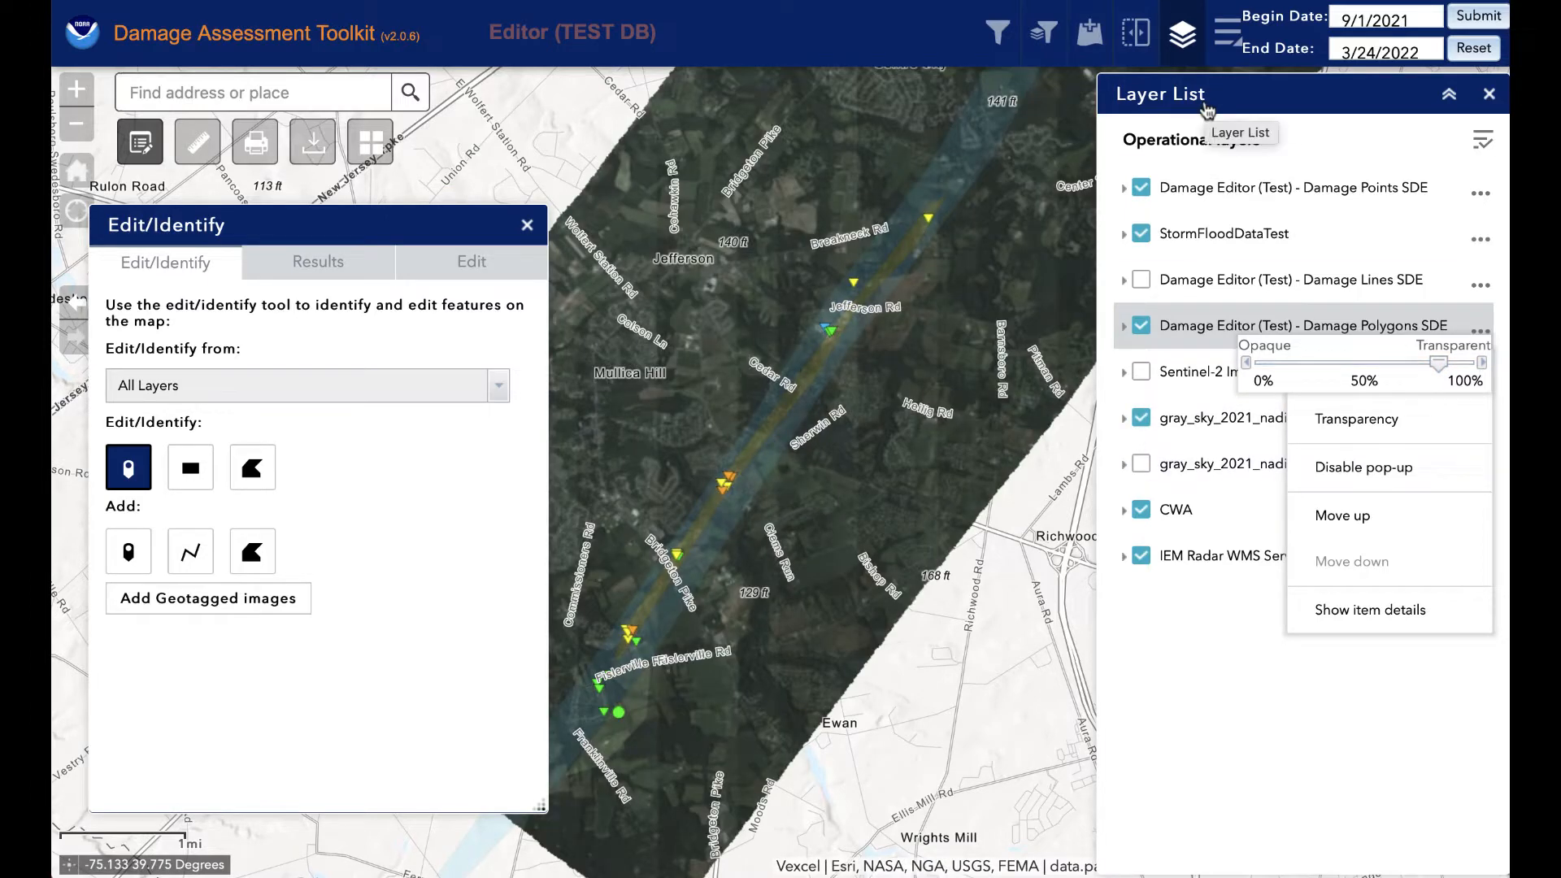
{"action": "left_click", "coordinate": [1207, 111]}
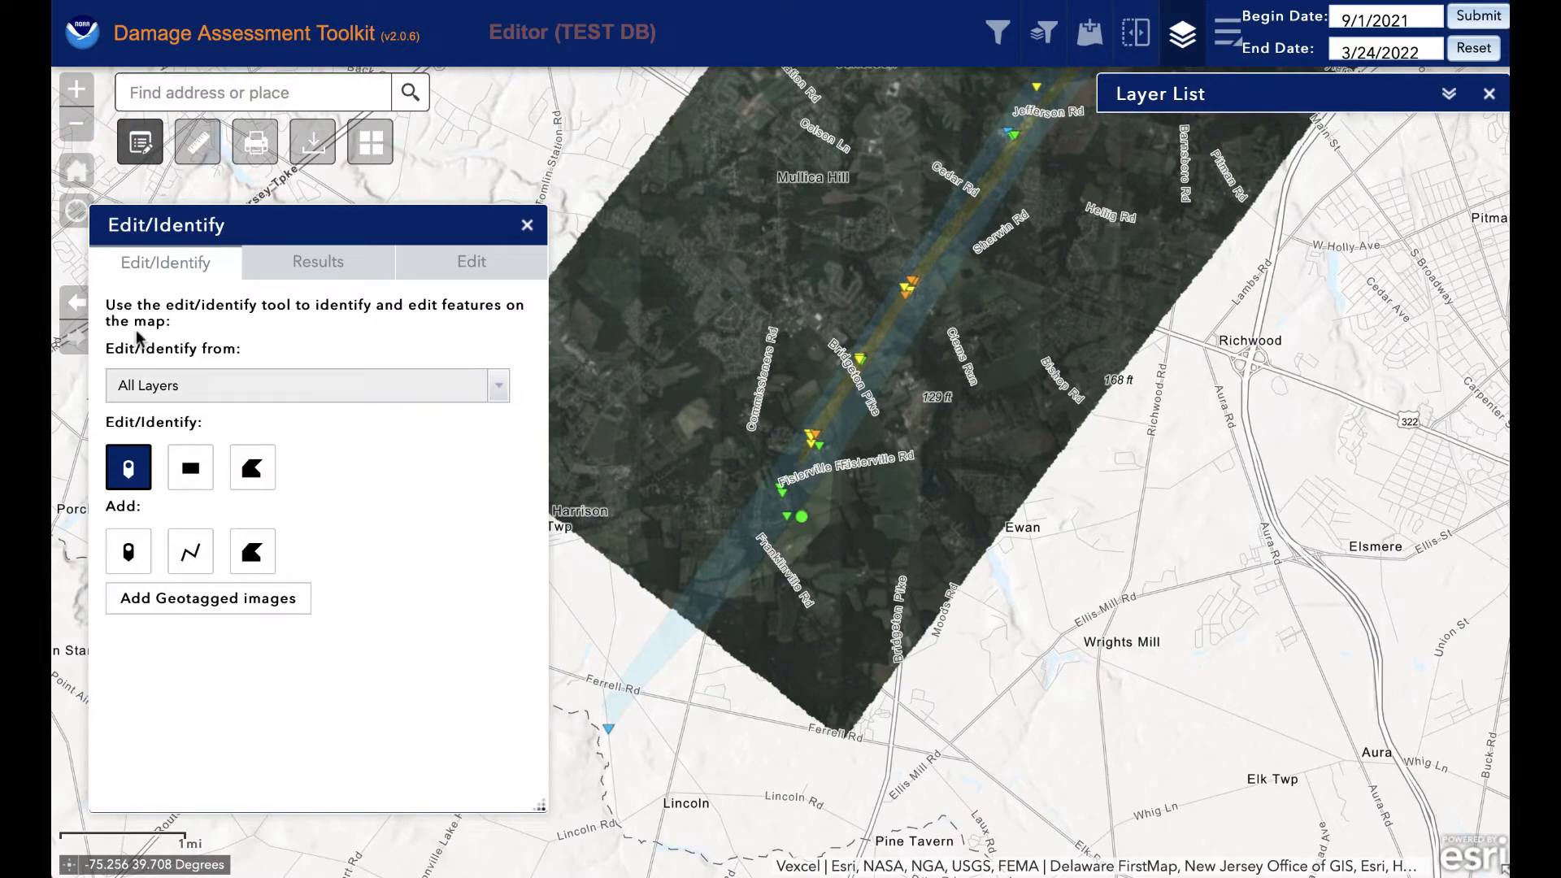
Step: Examine the damage imagery around Josephine Ln and Marvin Ln up close and identify the polygons covering that area
{"action": "left_click", "coordinate": [82, 95]}
{"action": "left_click", "coordinate": [81, 95]}
{"action": "left_click", "coordinate": [81, 95]}
{"action": "left_click", "coordinate": [82, 95]}
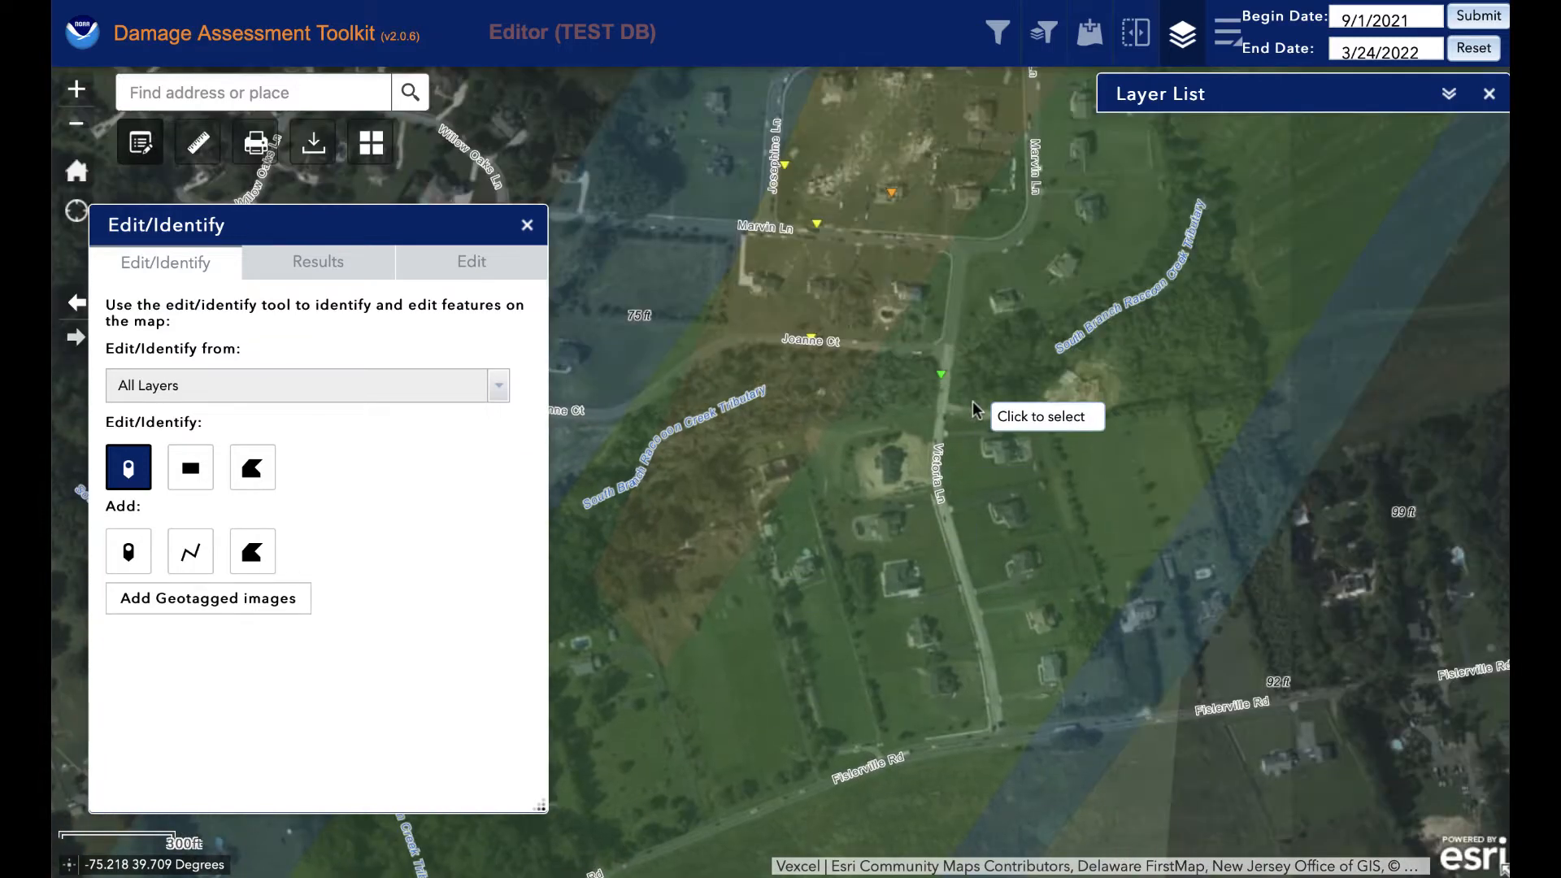
{"action": "left_click_drag", "start_coordinate": [974, 417], "coordinate": [1011, 685]}
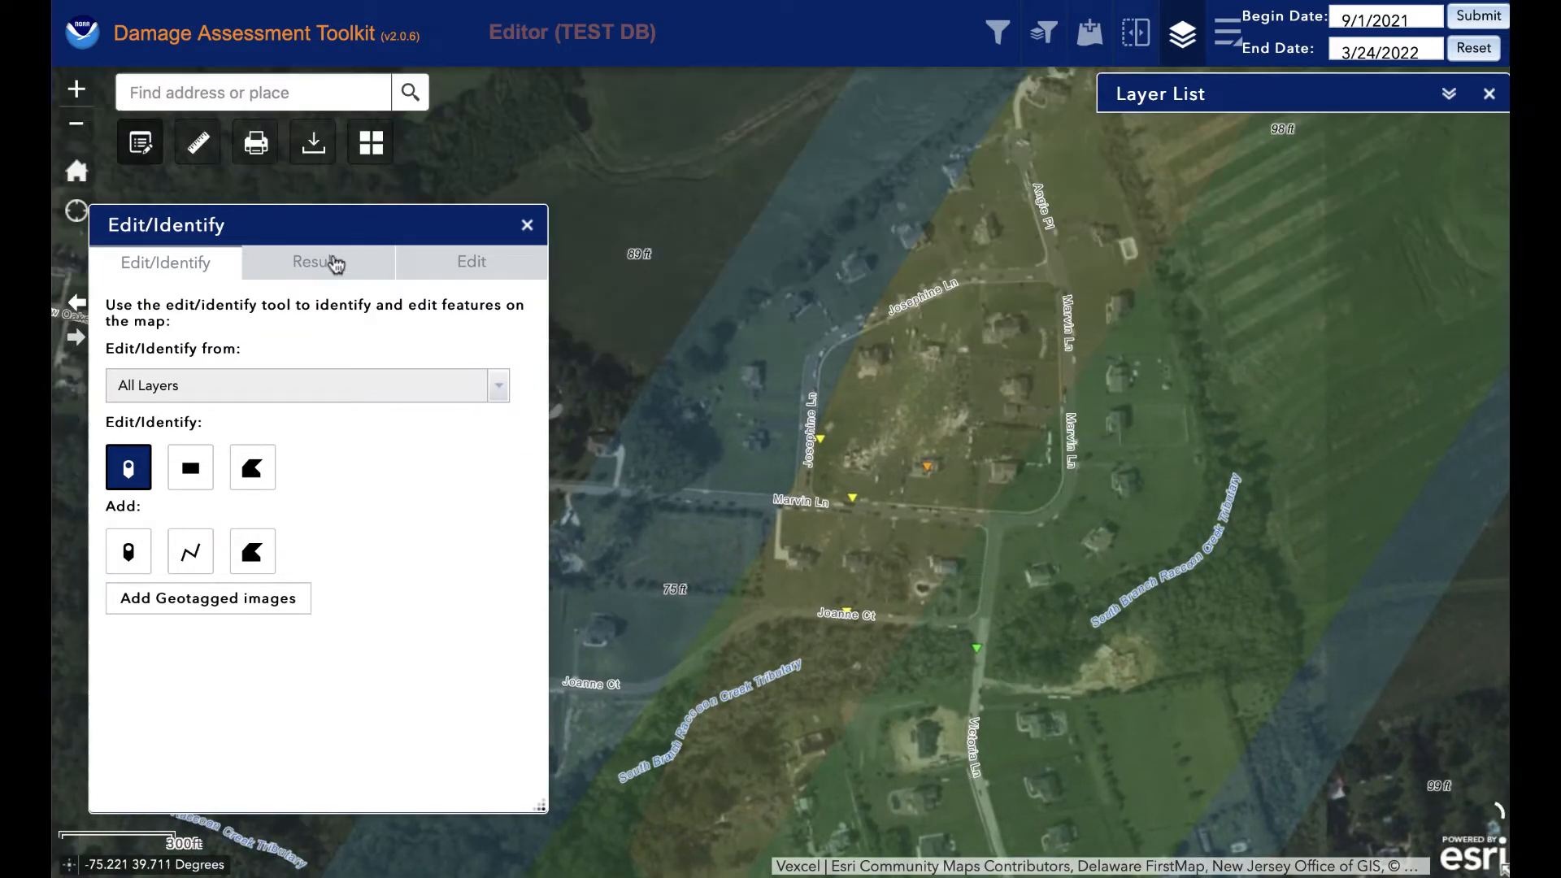
{"action": "left_click", "coordinate": [81, 95]}
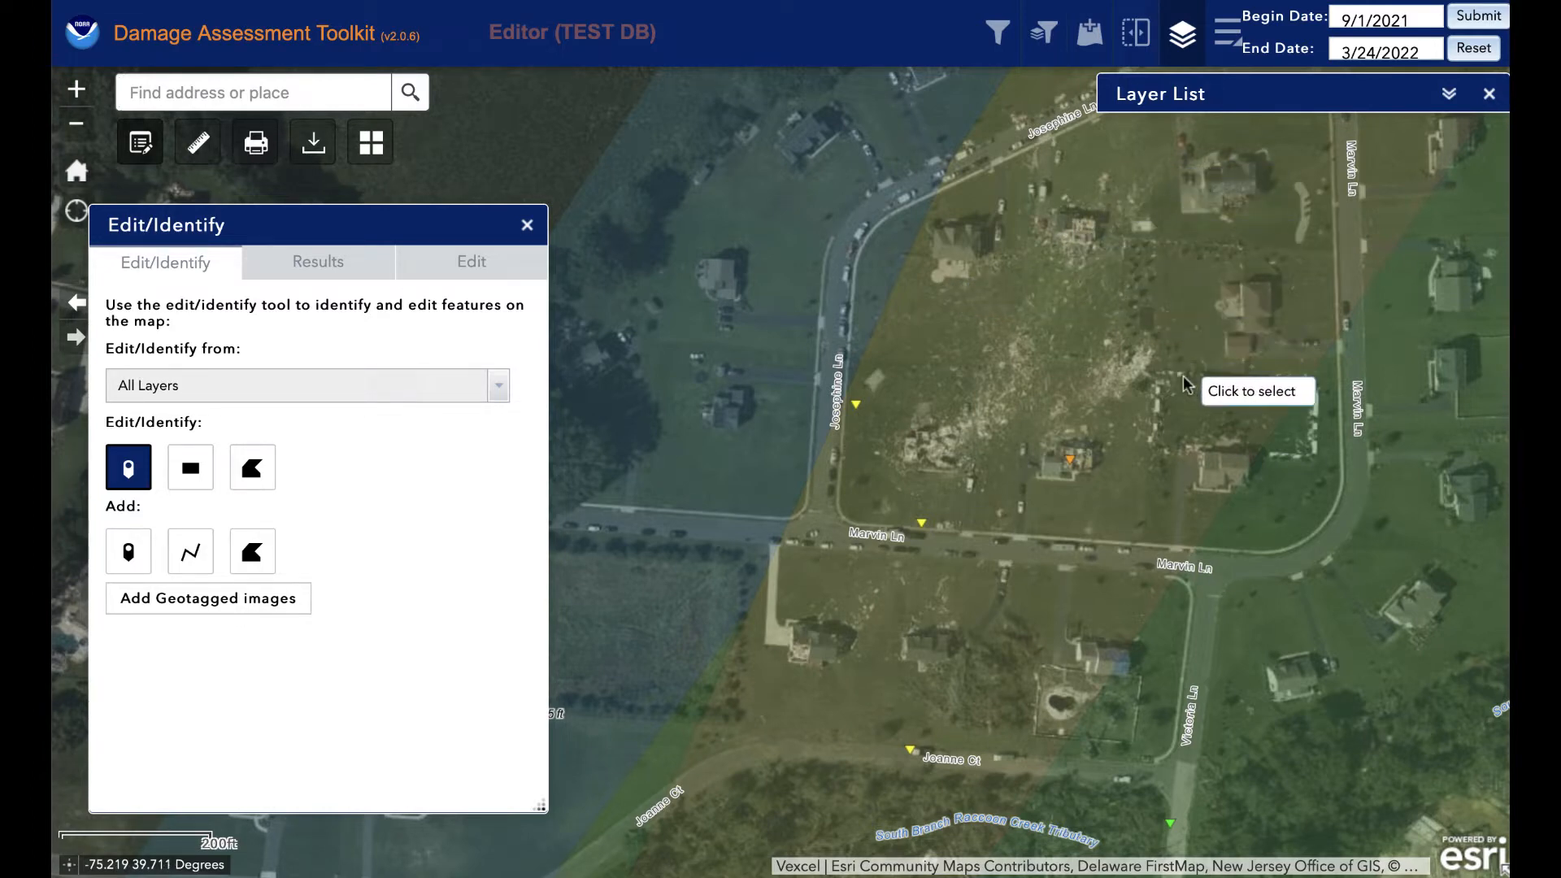
{"action": "left_click_drag", "start_coordinate": [1179, 384], "coordinate": [1060, 546]}
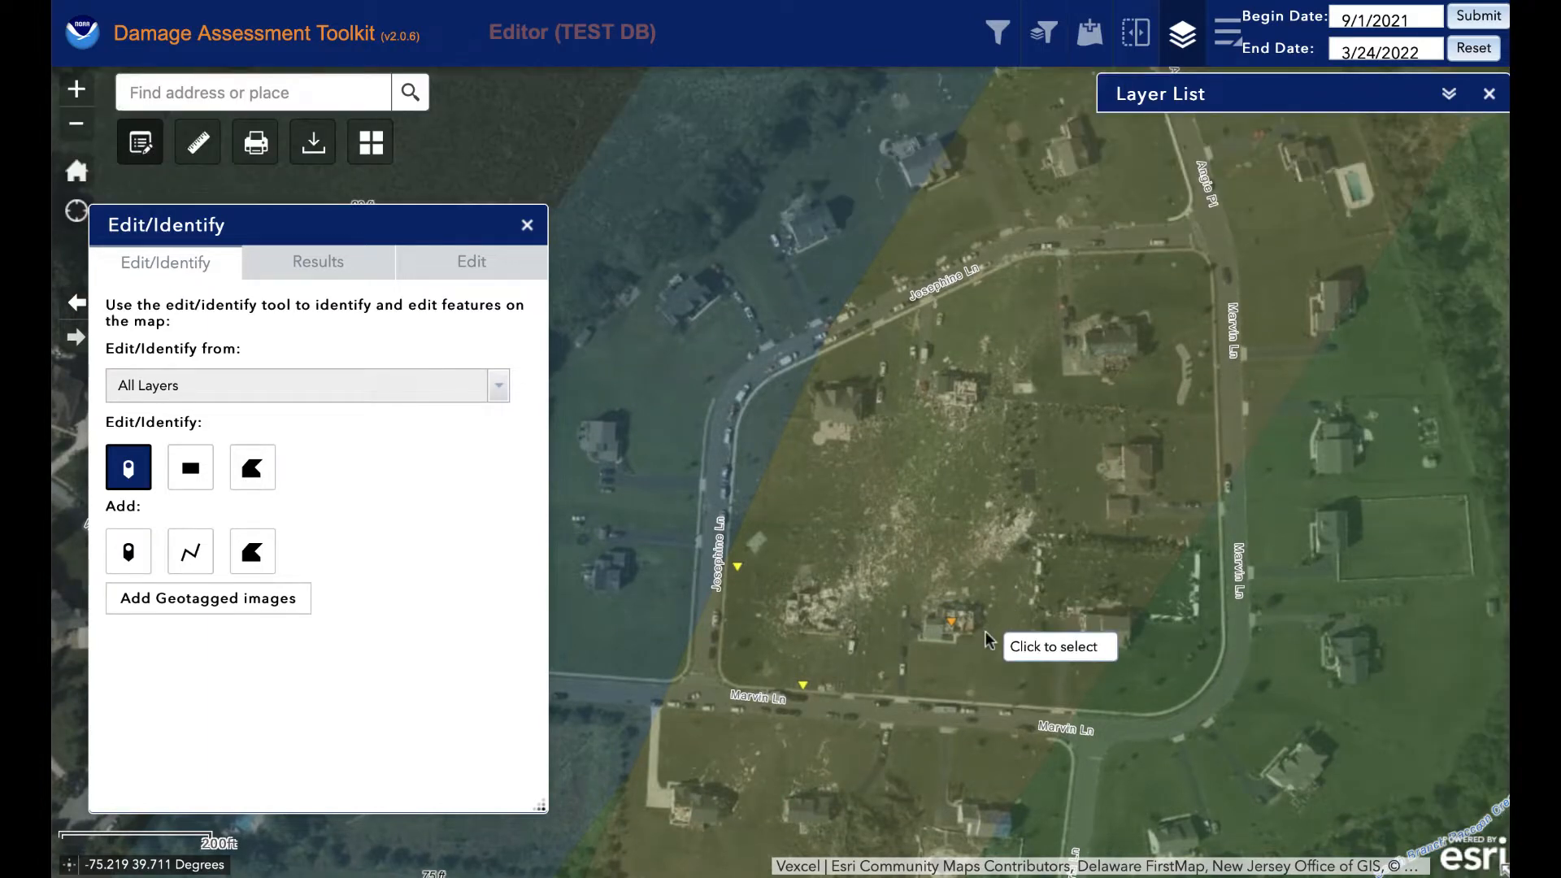
{"action": "left_click", "coordinate": [985, 631]}
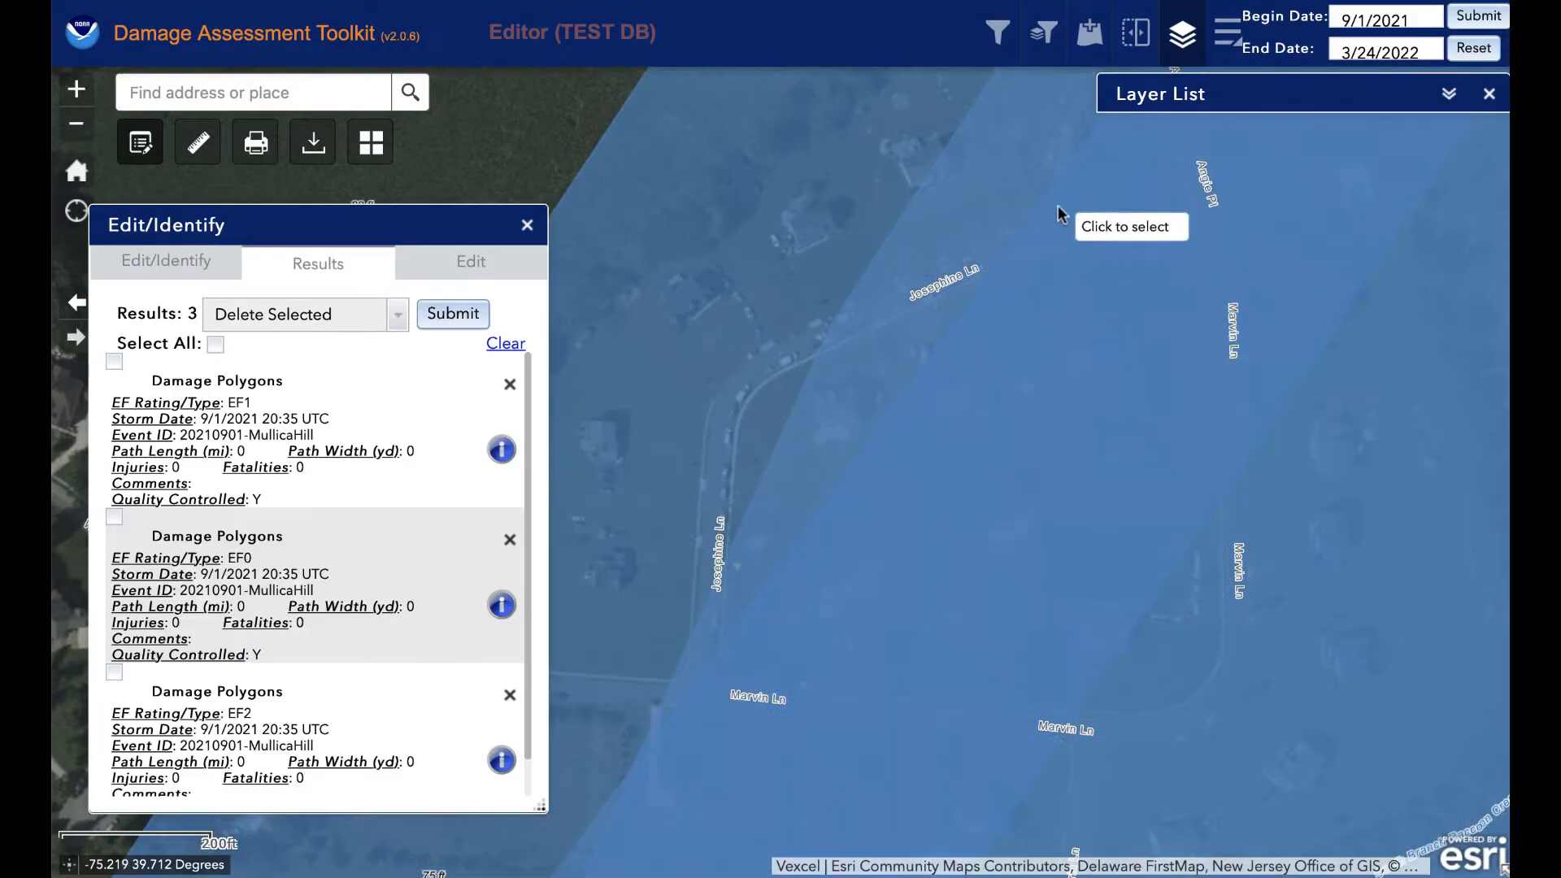
{"action": "left_click", "coordinate": [489, 135]}
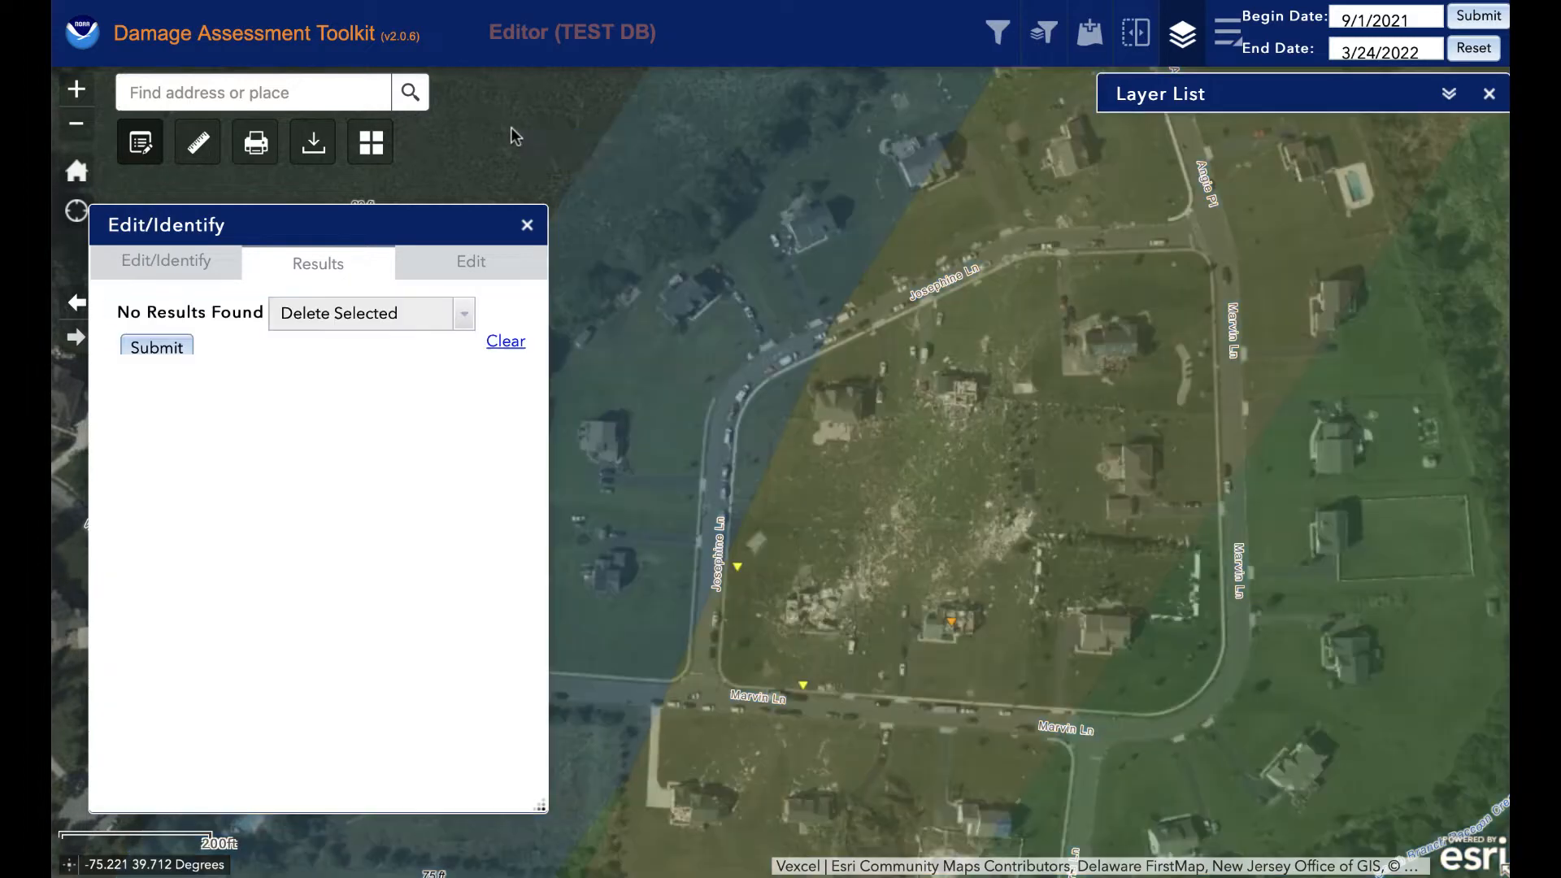
Step: Examine the damage imagery from Marvin Ln south past Joanne Ct and the creek tributary to the EF2 polygon's southern tip
{"action": "left_click_drag", "start_coordinate": [876, 678], "coordinate": [1066, 349]}
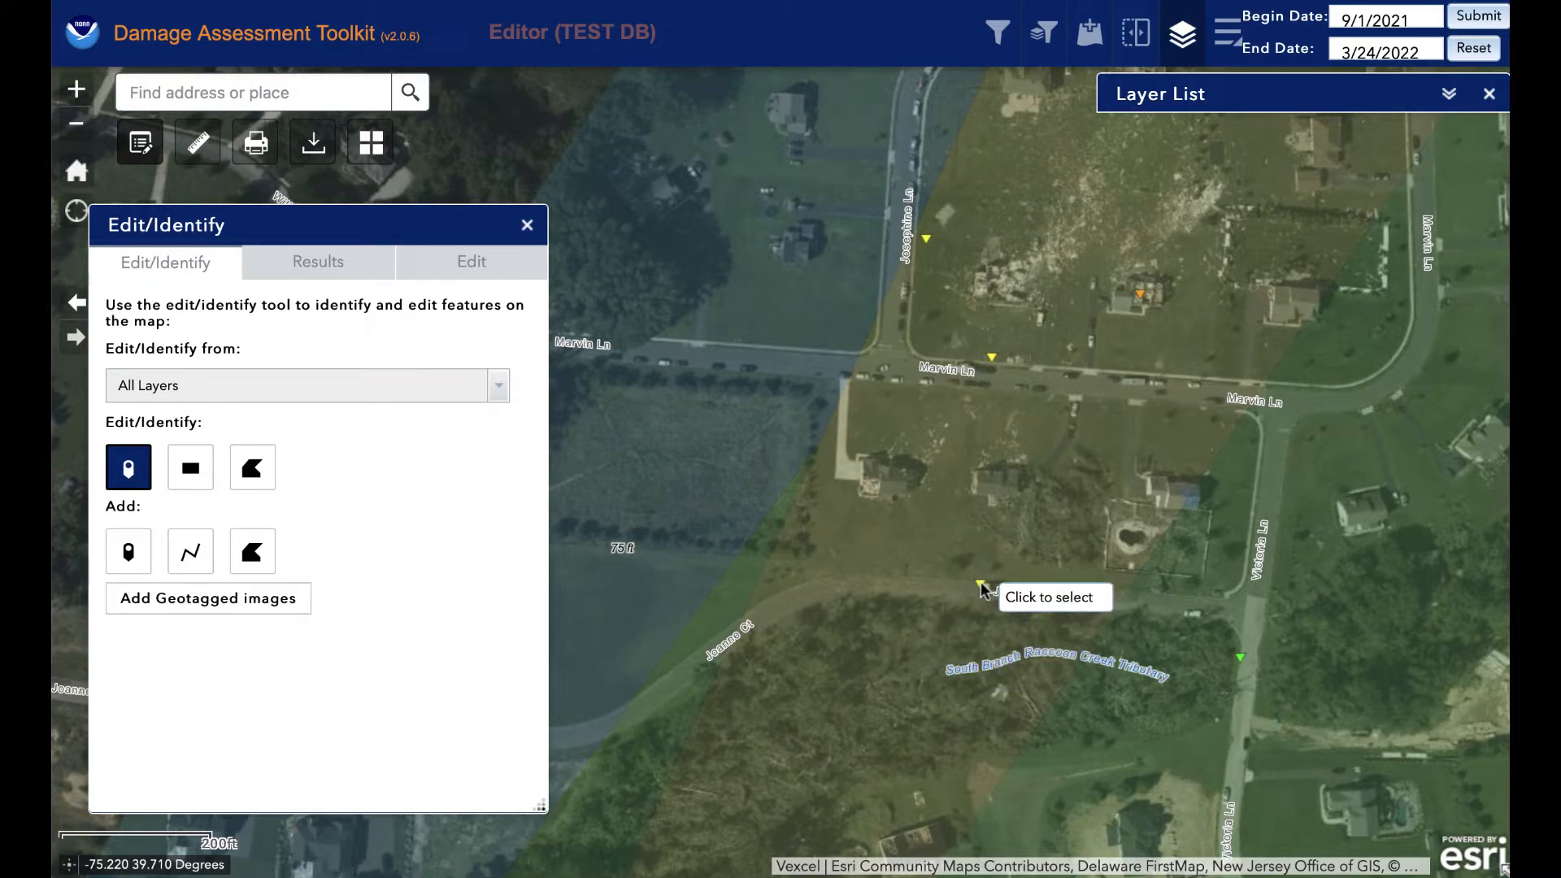
{"action": "left_click_drag", "start_coordinate": [948, 608], "coordinate": [1046, 385]}
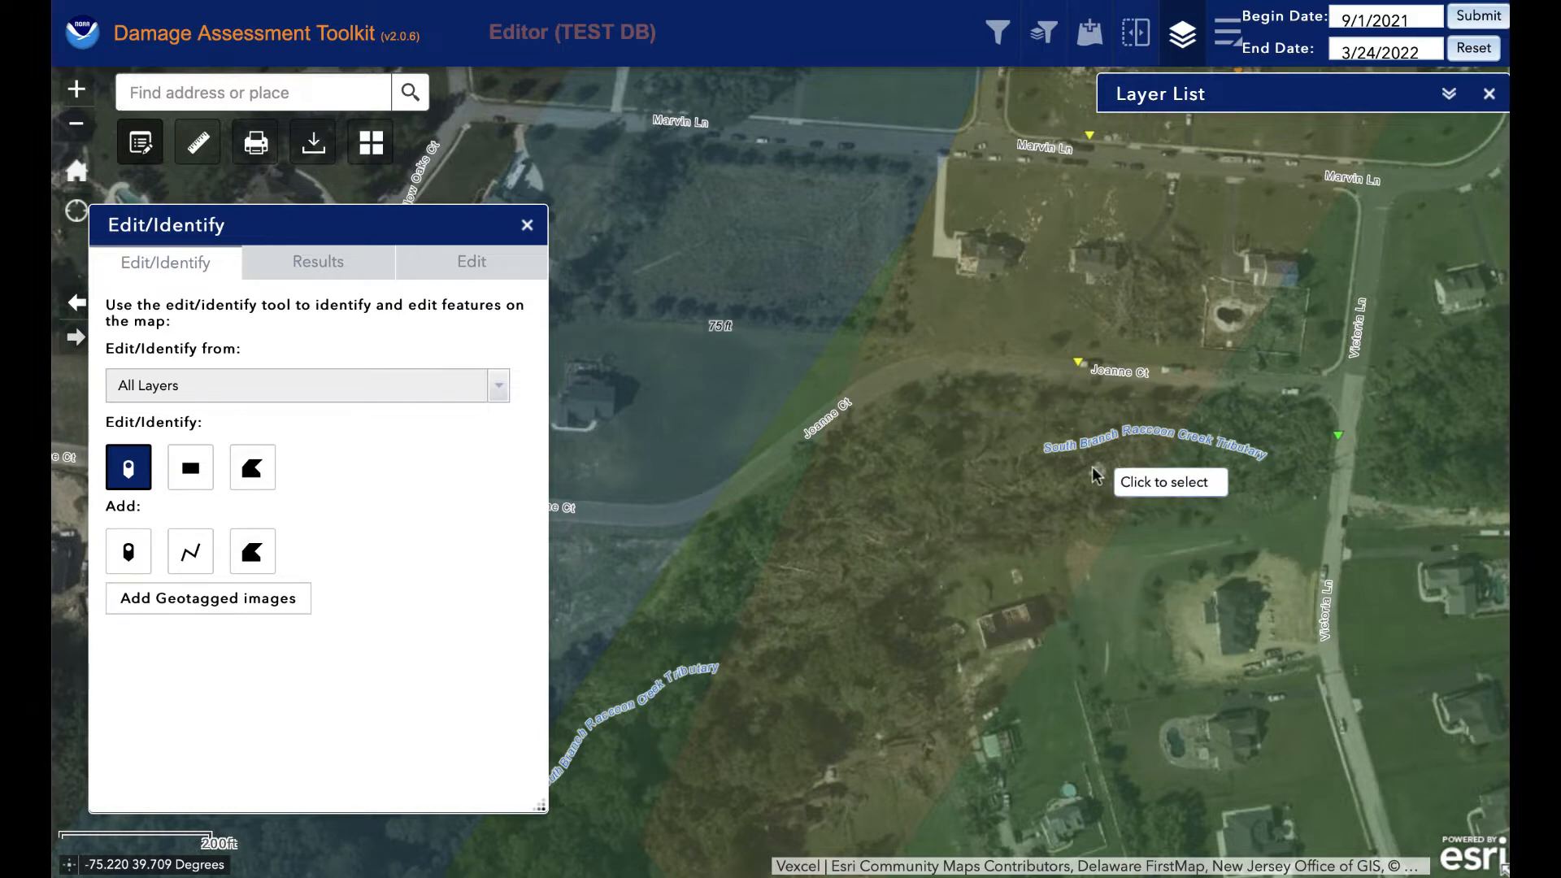
{"action": "left_click", "coordinate": [75, 98]}
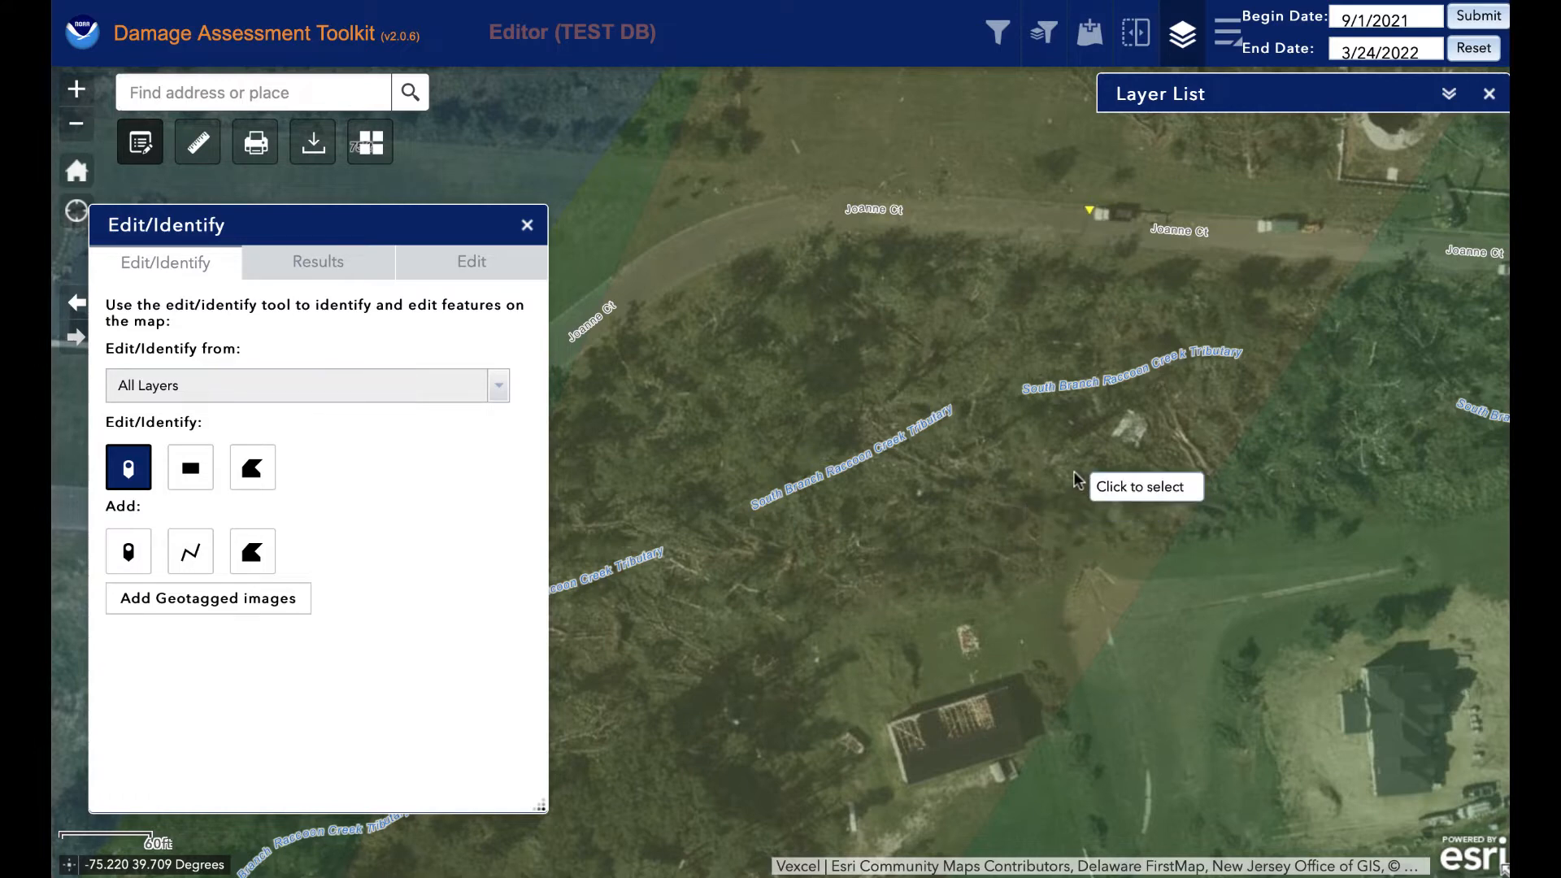
{"action": "left_click_drag", "start_coordinate": [817, 608], "coordinate": [1064, 341]}
{"action": "left_click_drag", "start_coordinate": [816, 640], "coordinate": [986, 404]}
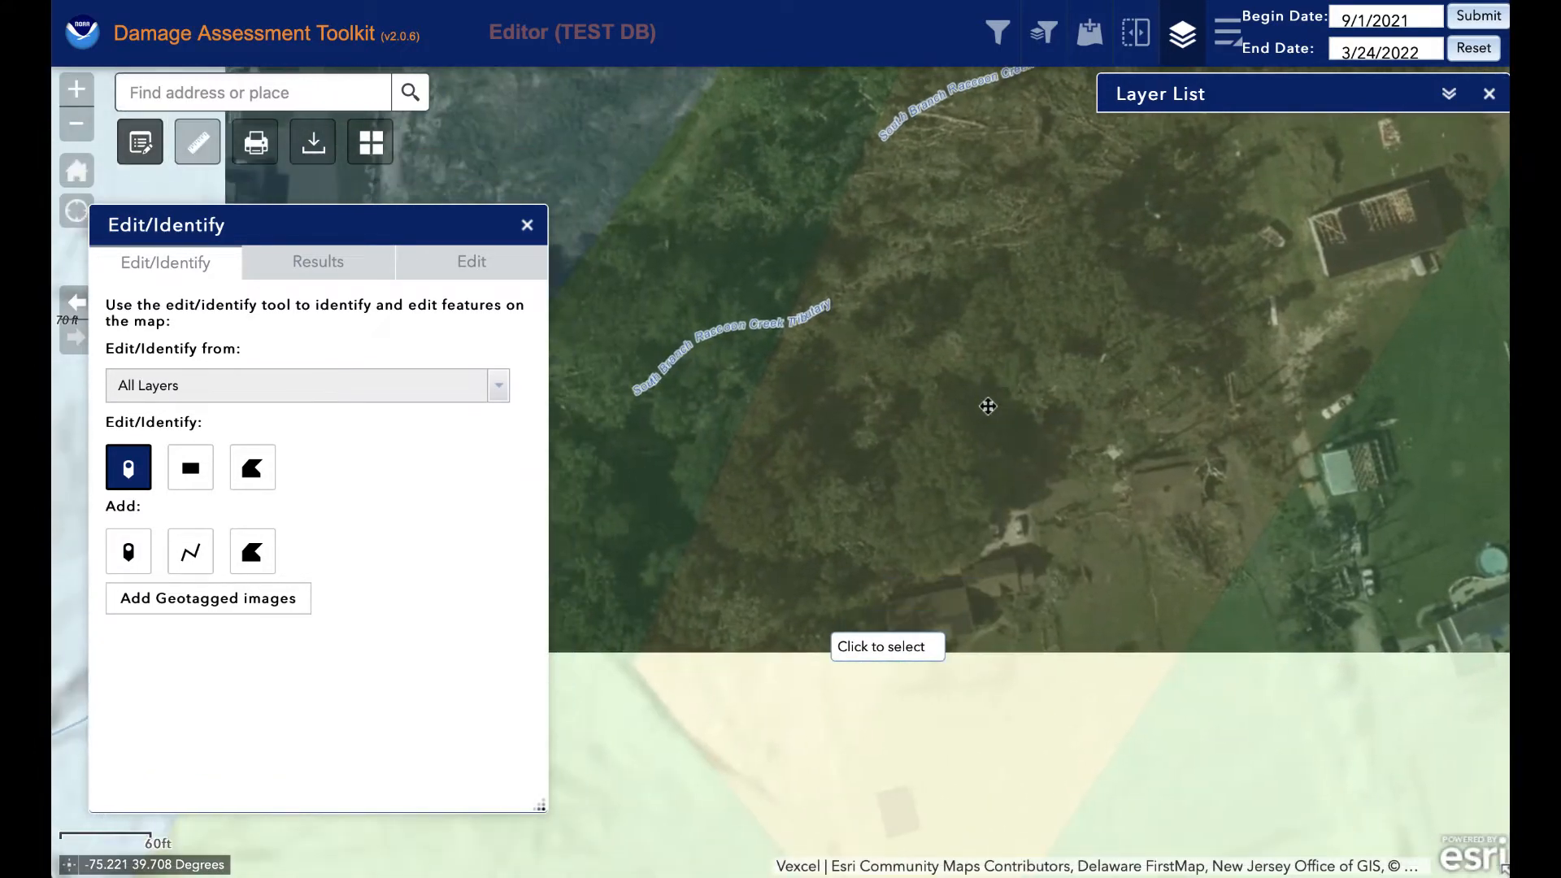
{"action": "left_click_drag", "start_coordinate": [764, 338], "coordinate": [979, 352]}
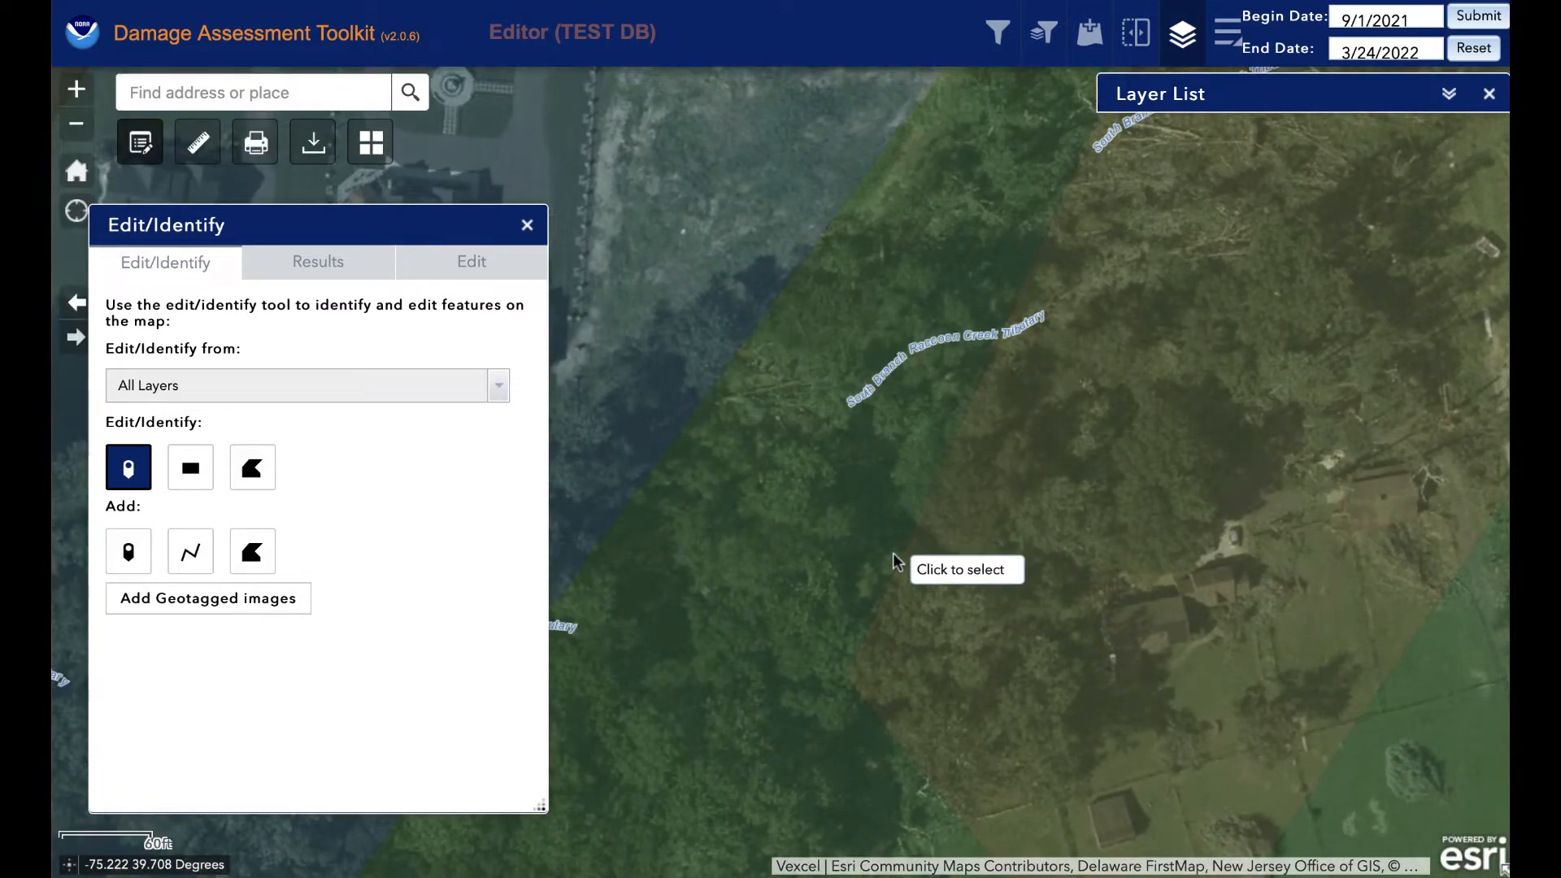
{"action": "left_click_drag", "start_coordinate": [889, 556], "coordinate": [888, 461]}
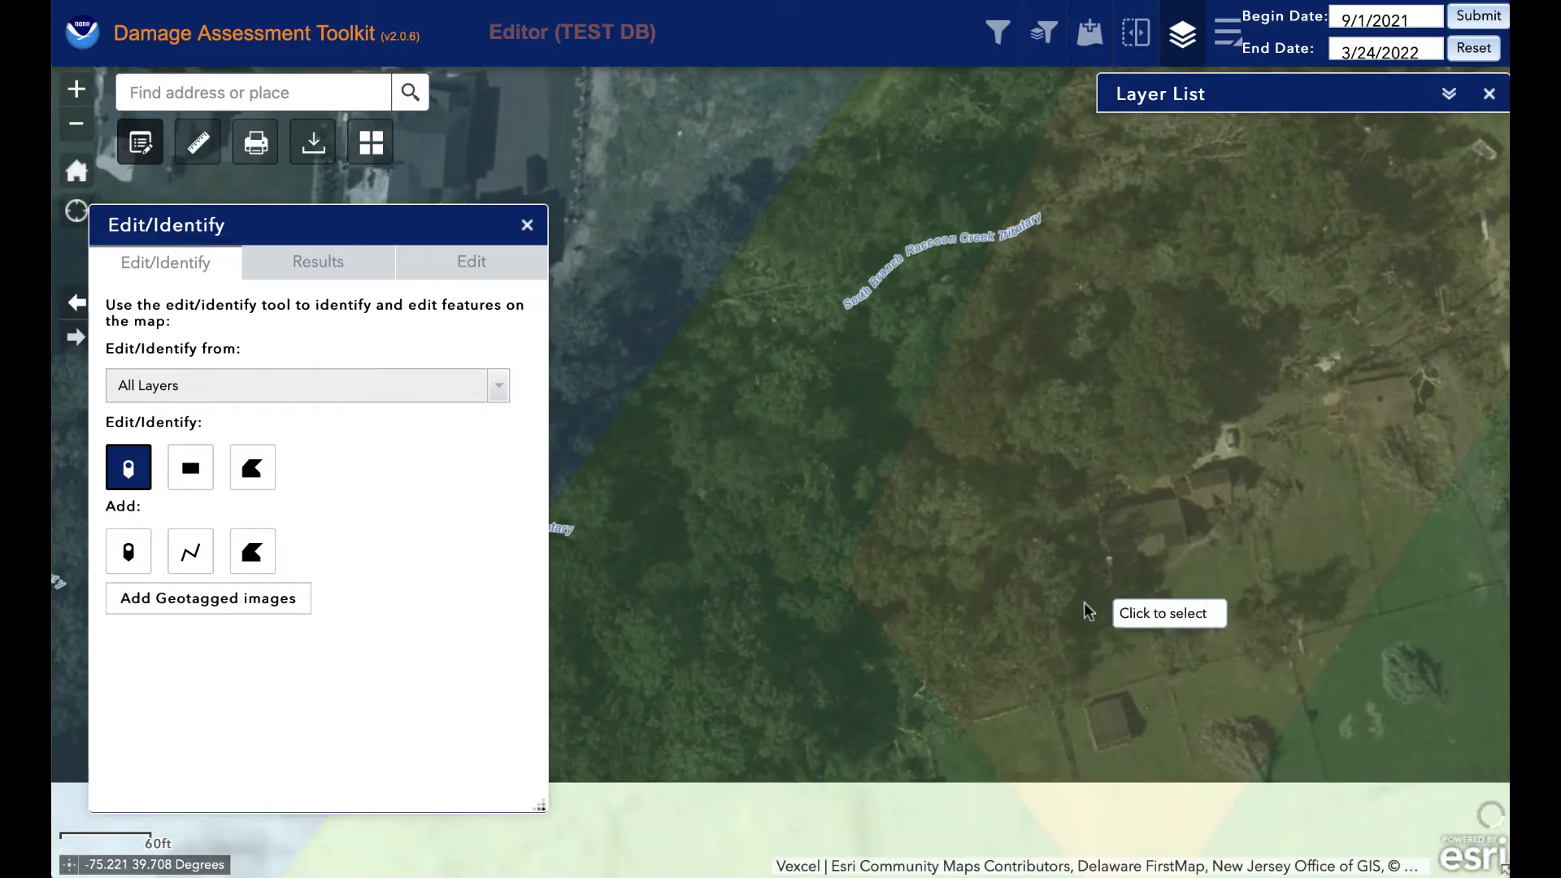
{"action": "left_click_drag", "start_coordinate": [995, 644], "coordinate": [856, 654]}
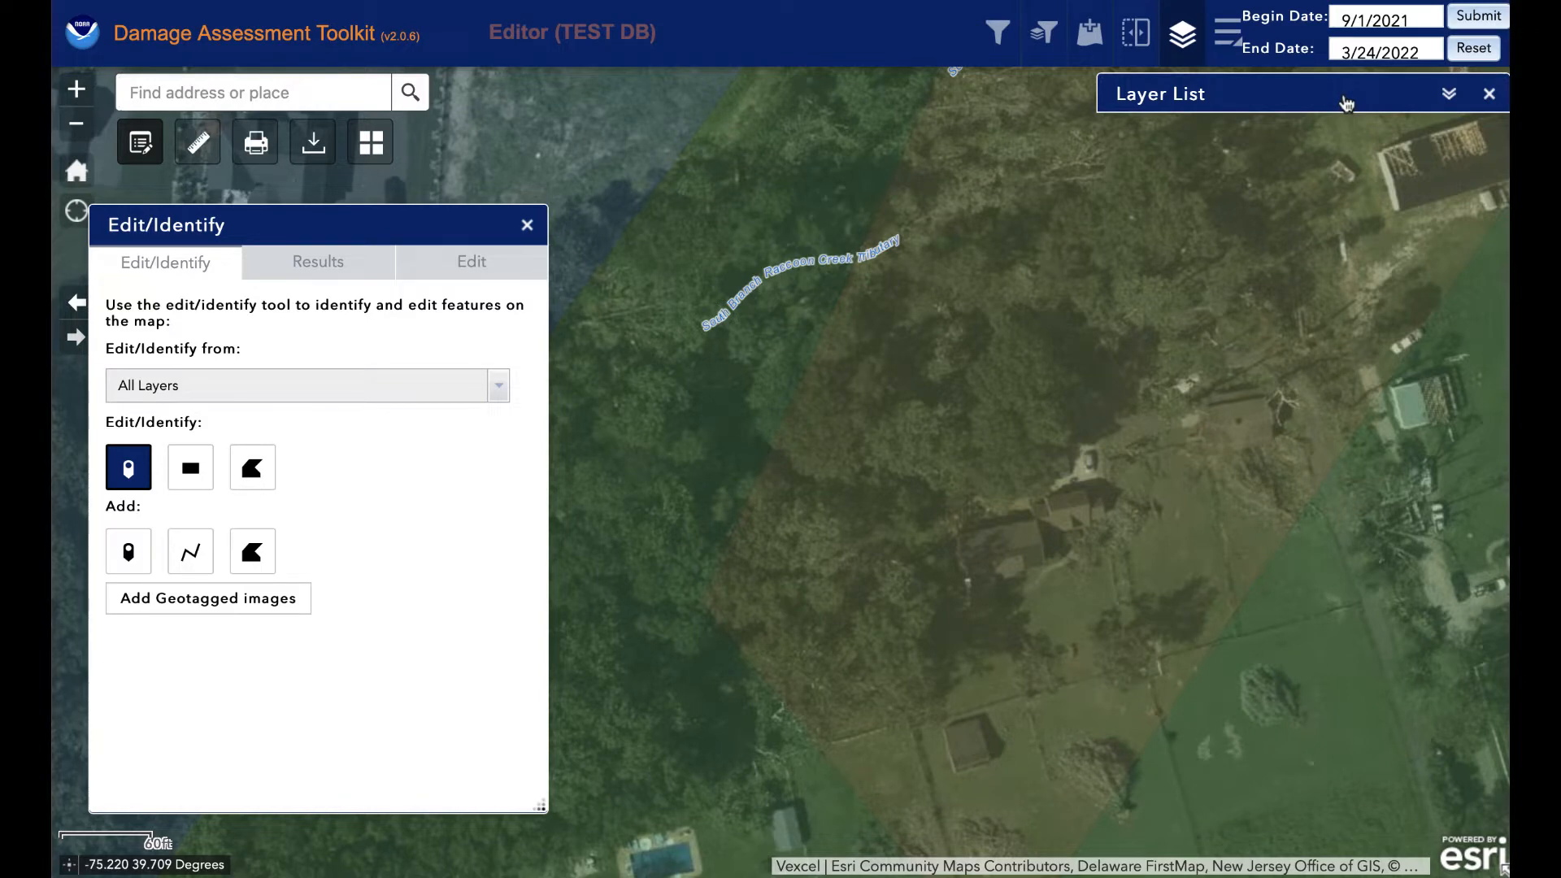
{"action": "left_click_drag", "start_coordinate": [1134, 452], "coordinate": [1026, 387]}
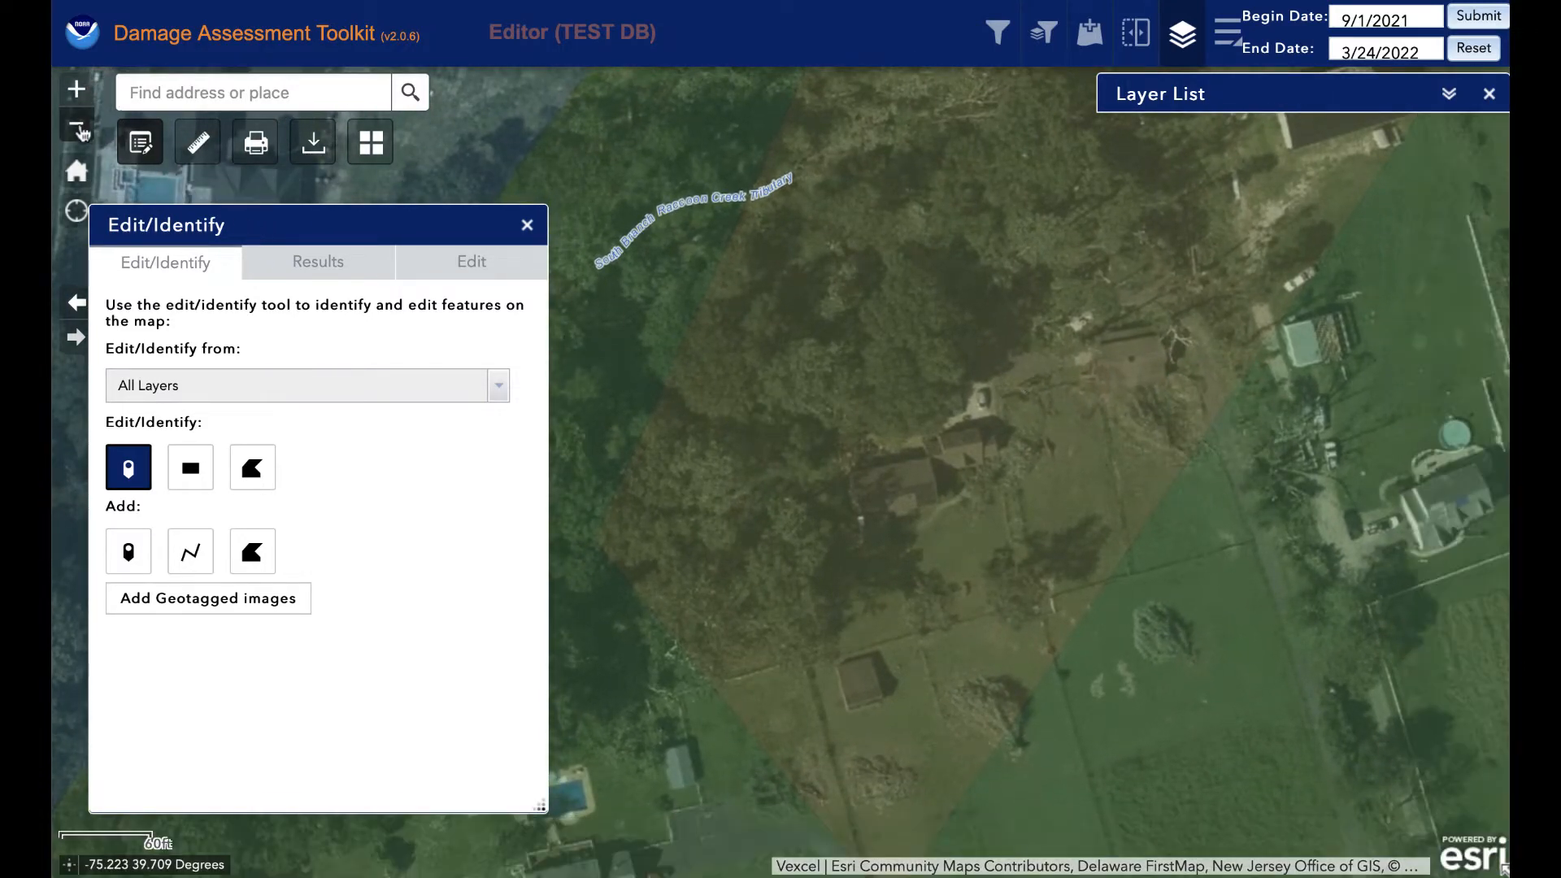
{"action": "left_click", "coordinate": [75, 122]}
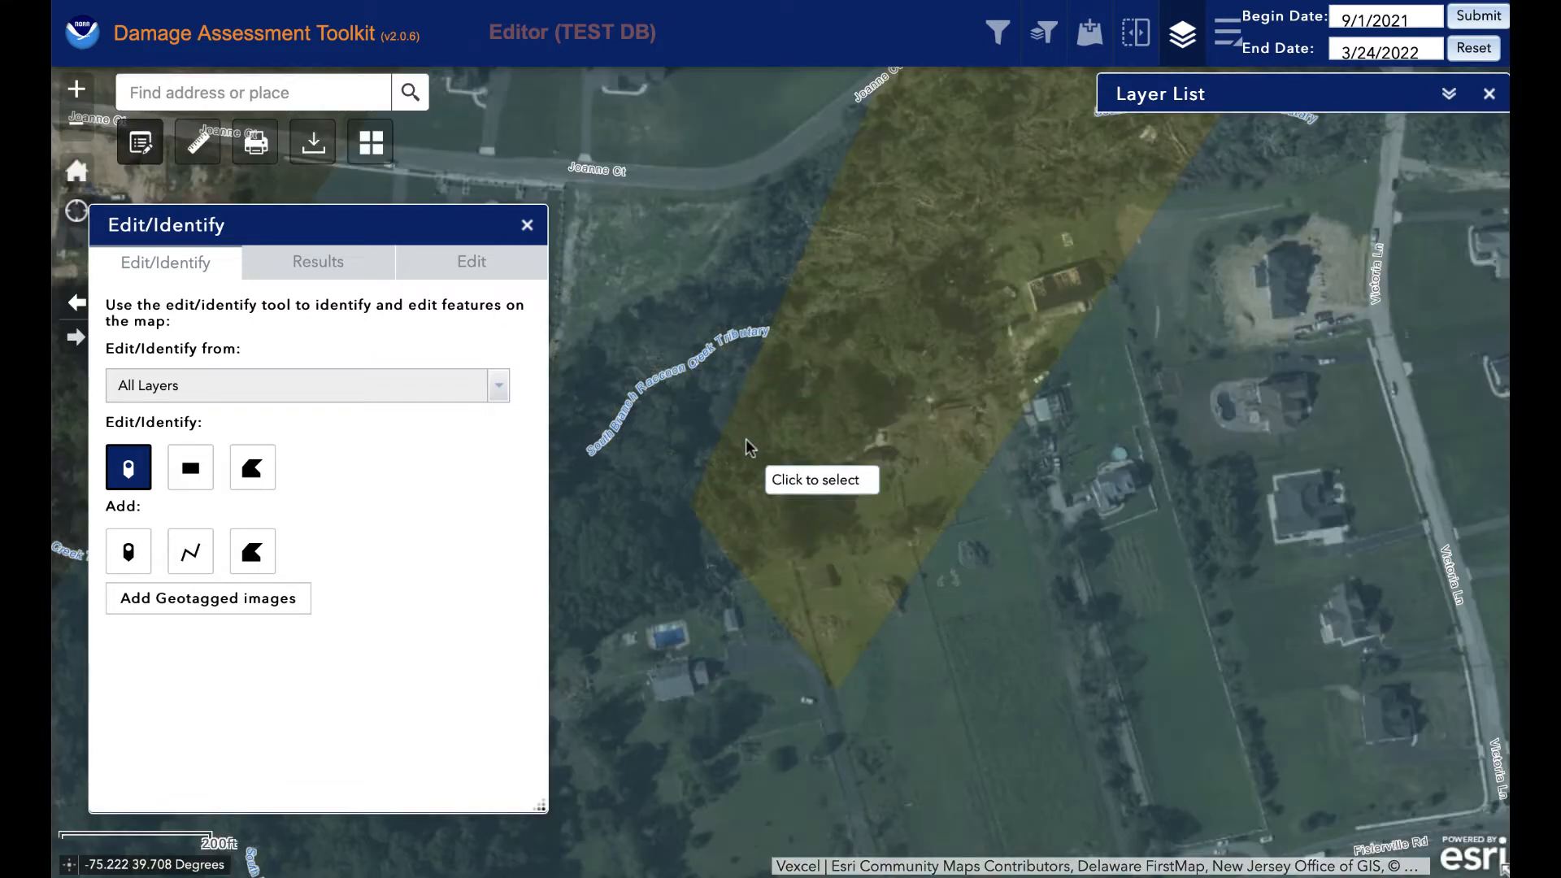
Step: Identify the polygons at the southern tip, open the EF2 record for editing, and start editing its shape
{"action": "left_click", "coordinate": [756, 512]}
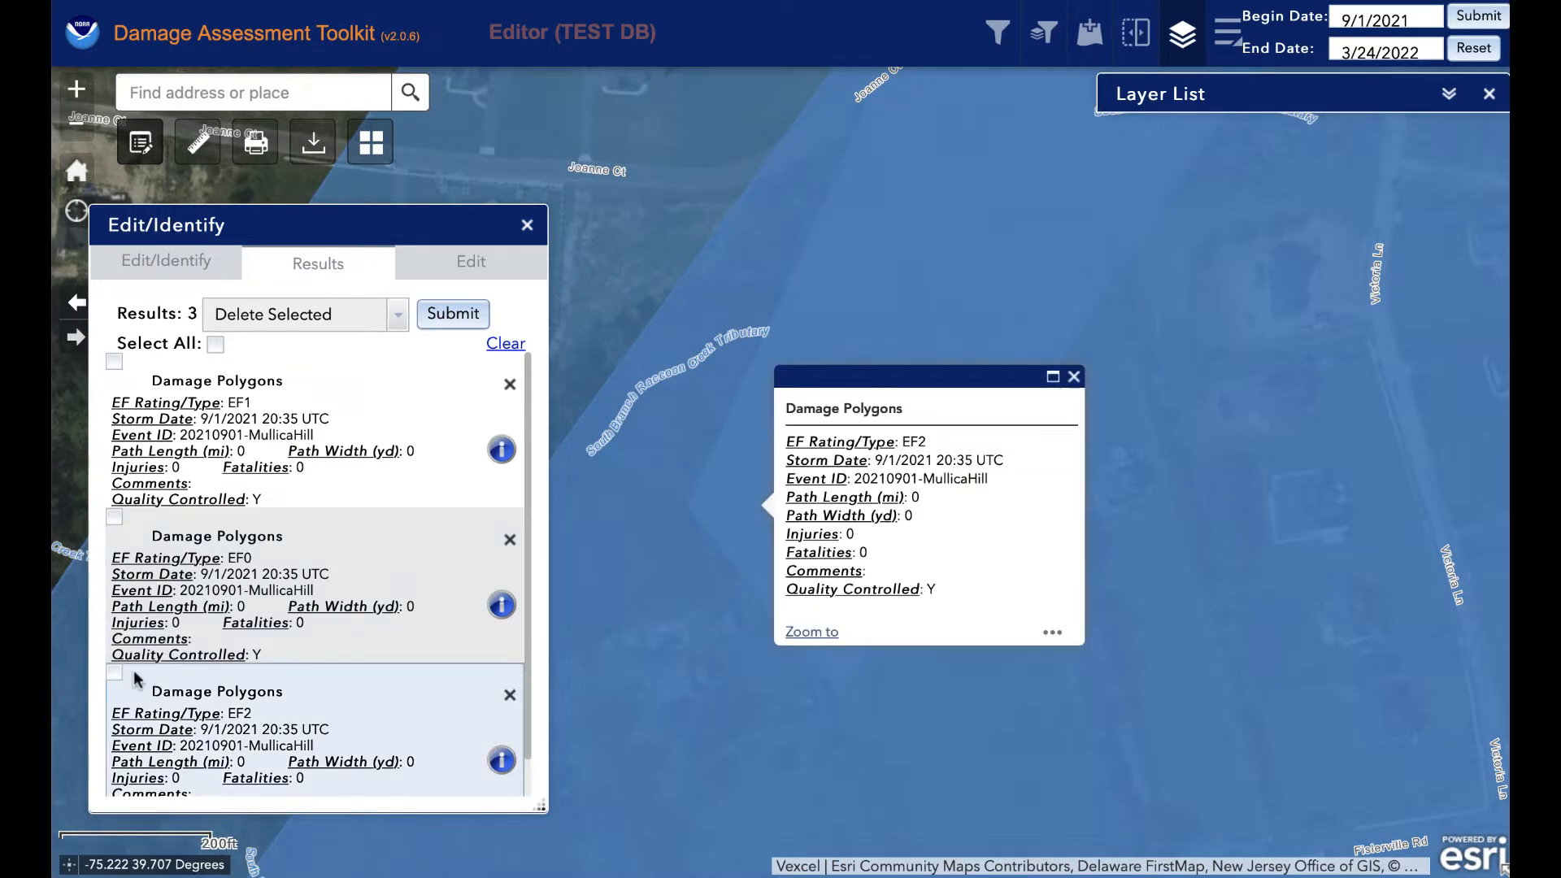
{"action": "left_click", "coordinate": [324, 709]}
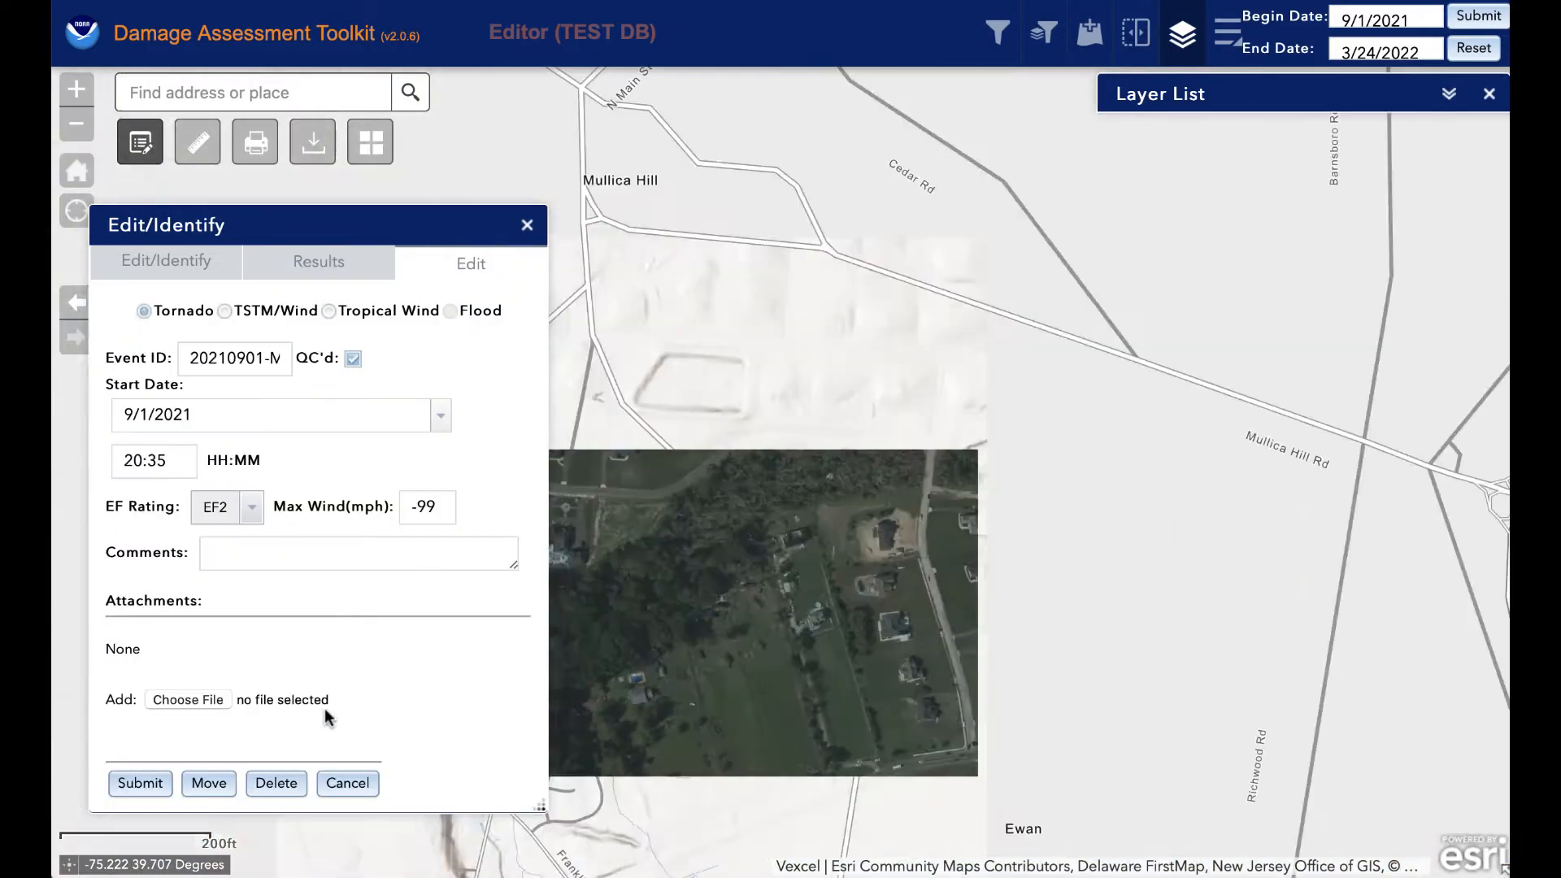
{"action": "left_click", "coordinate": [209, 784]}
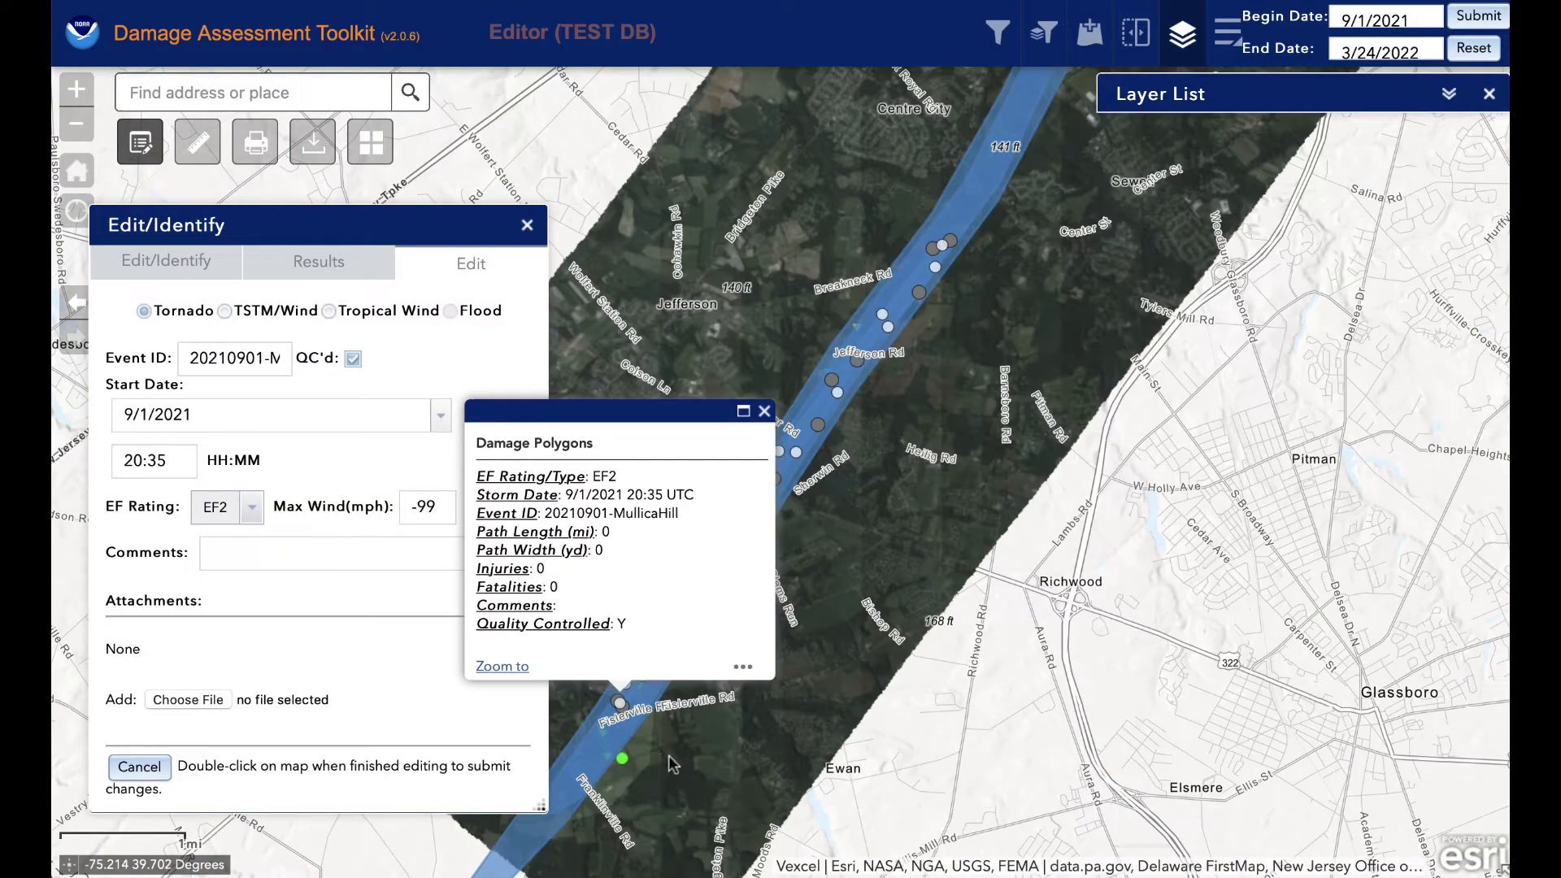
Step: Shorten the EF2 polygon by moving its southern vertices up to just south of Joanne Ct, and submit the edited shape
{"action": "left_click_drag", "start_coordinate": [671, 764], "coordinate": [834, 532]}
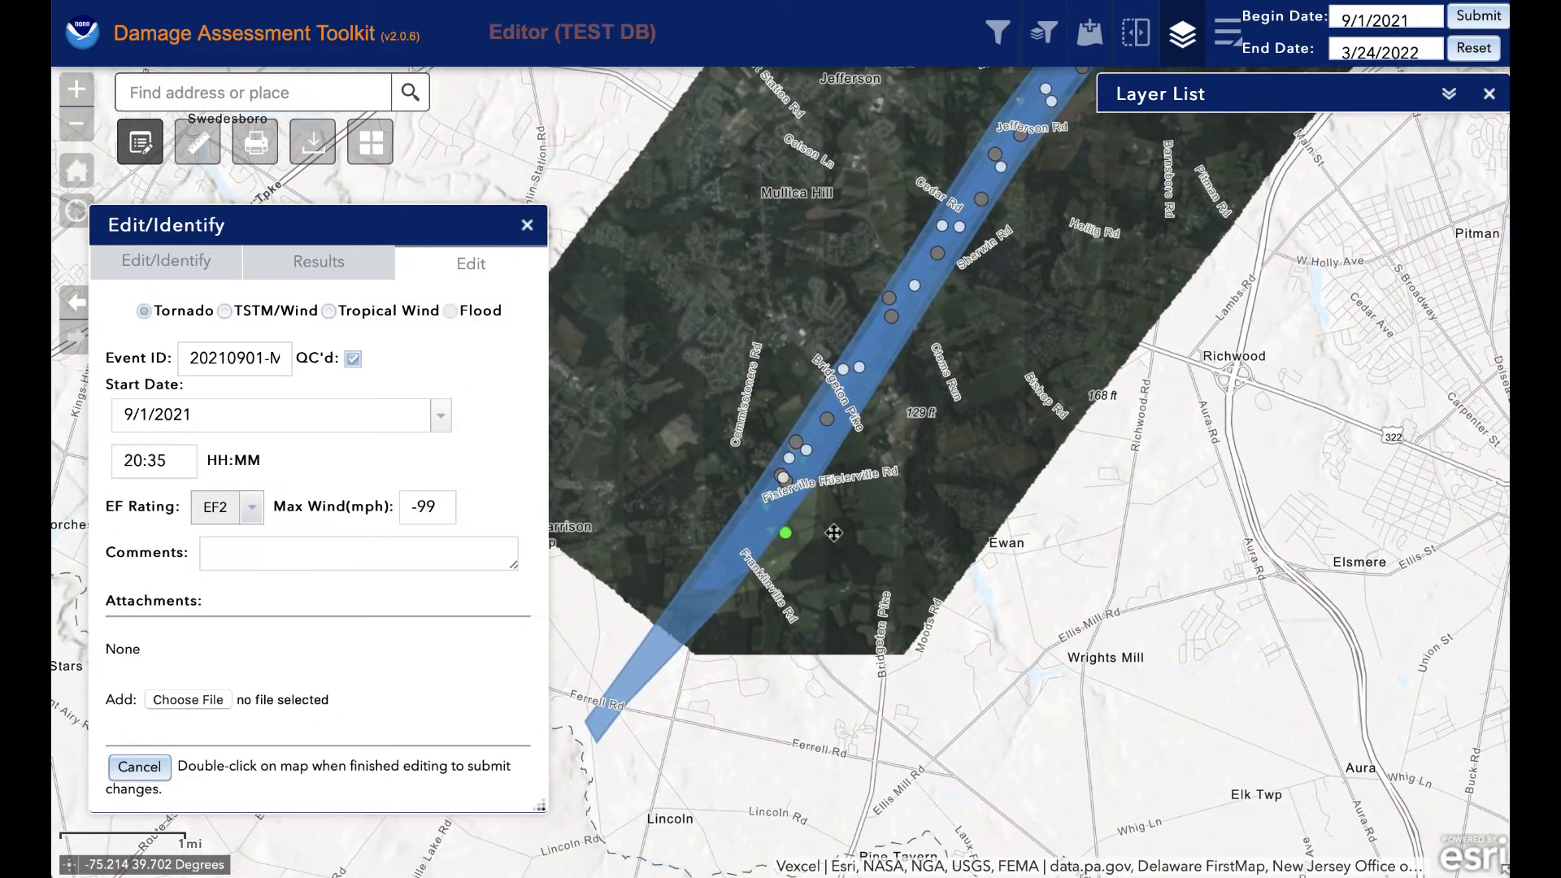
{"action": "left_click", "coordinate": [79, 96]}
{"action": "left_click", "coordinate": [79, 96]}
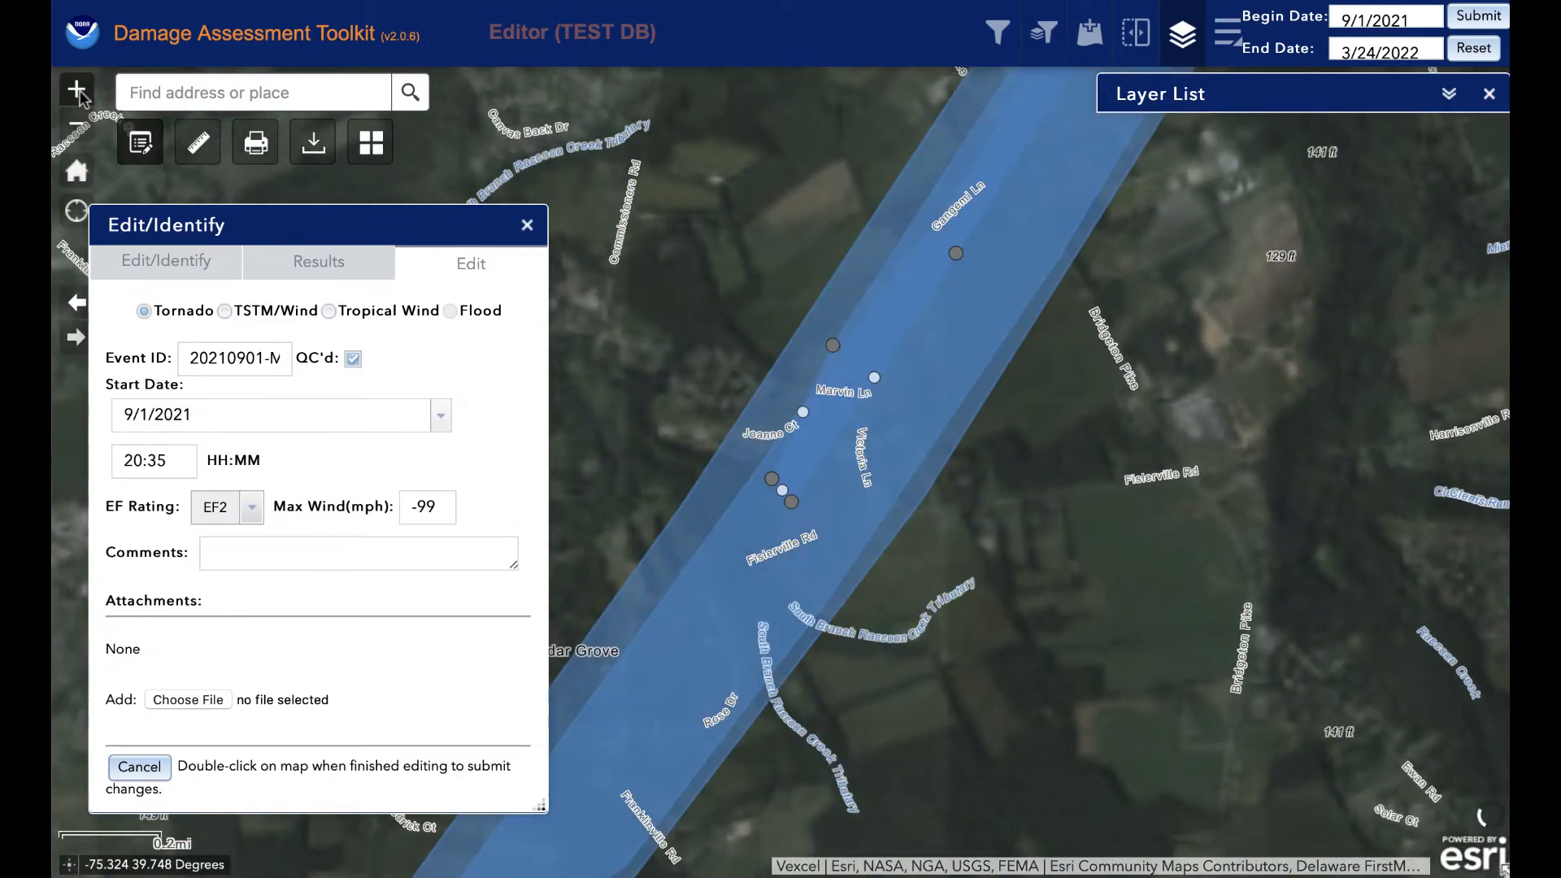
{"action": "left_click", "coordinate": [78, 96]}
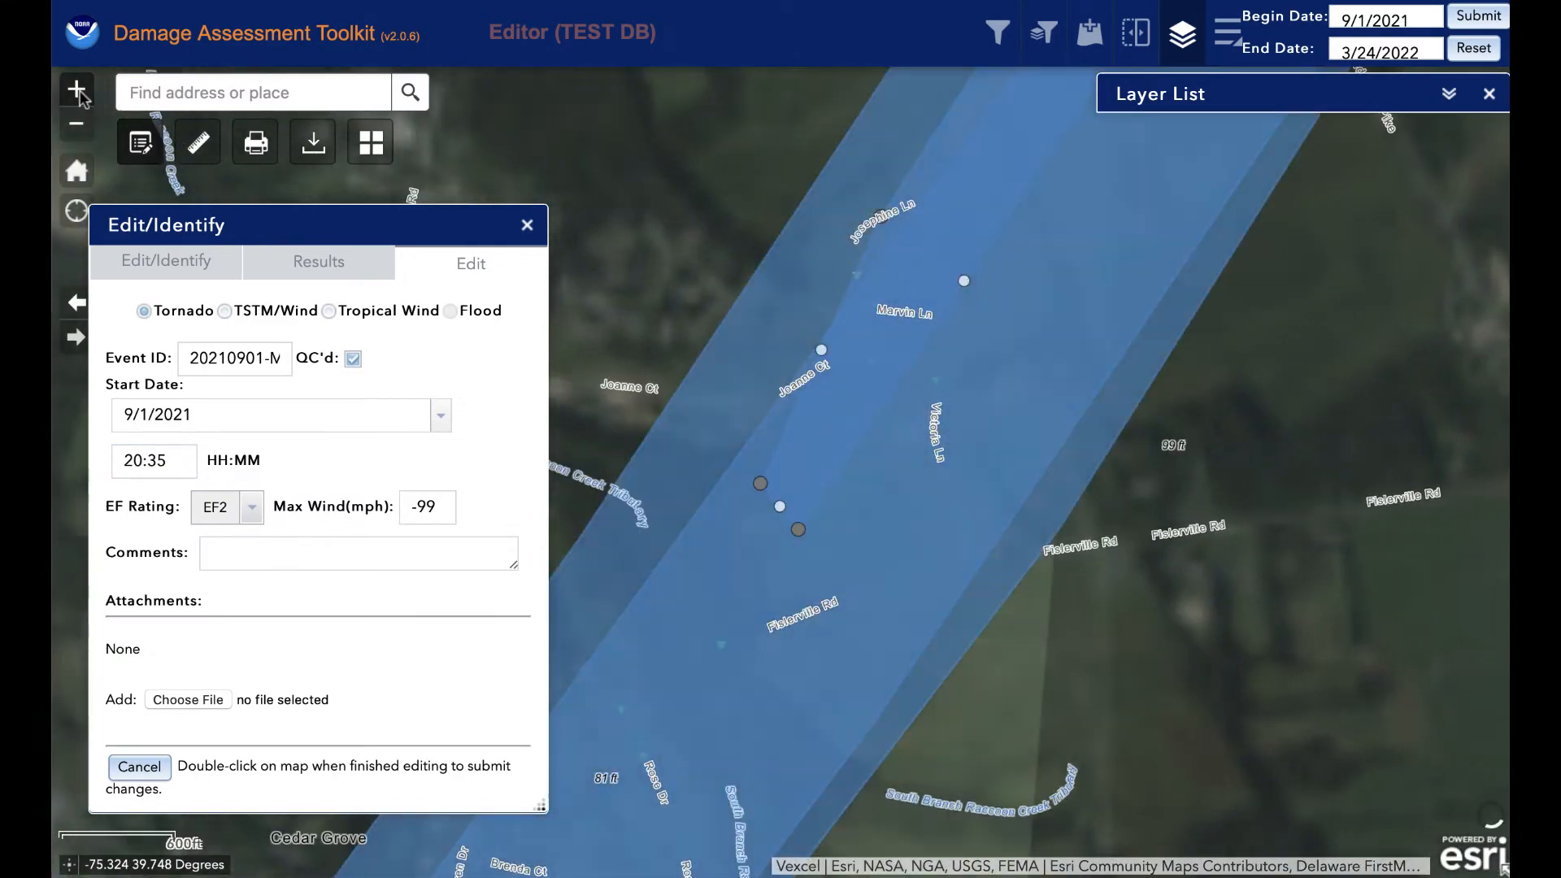
{"action": "left_click", "coordinate": [79, 96]}
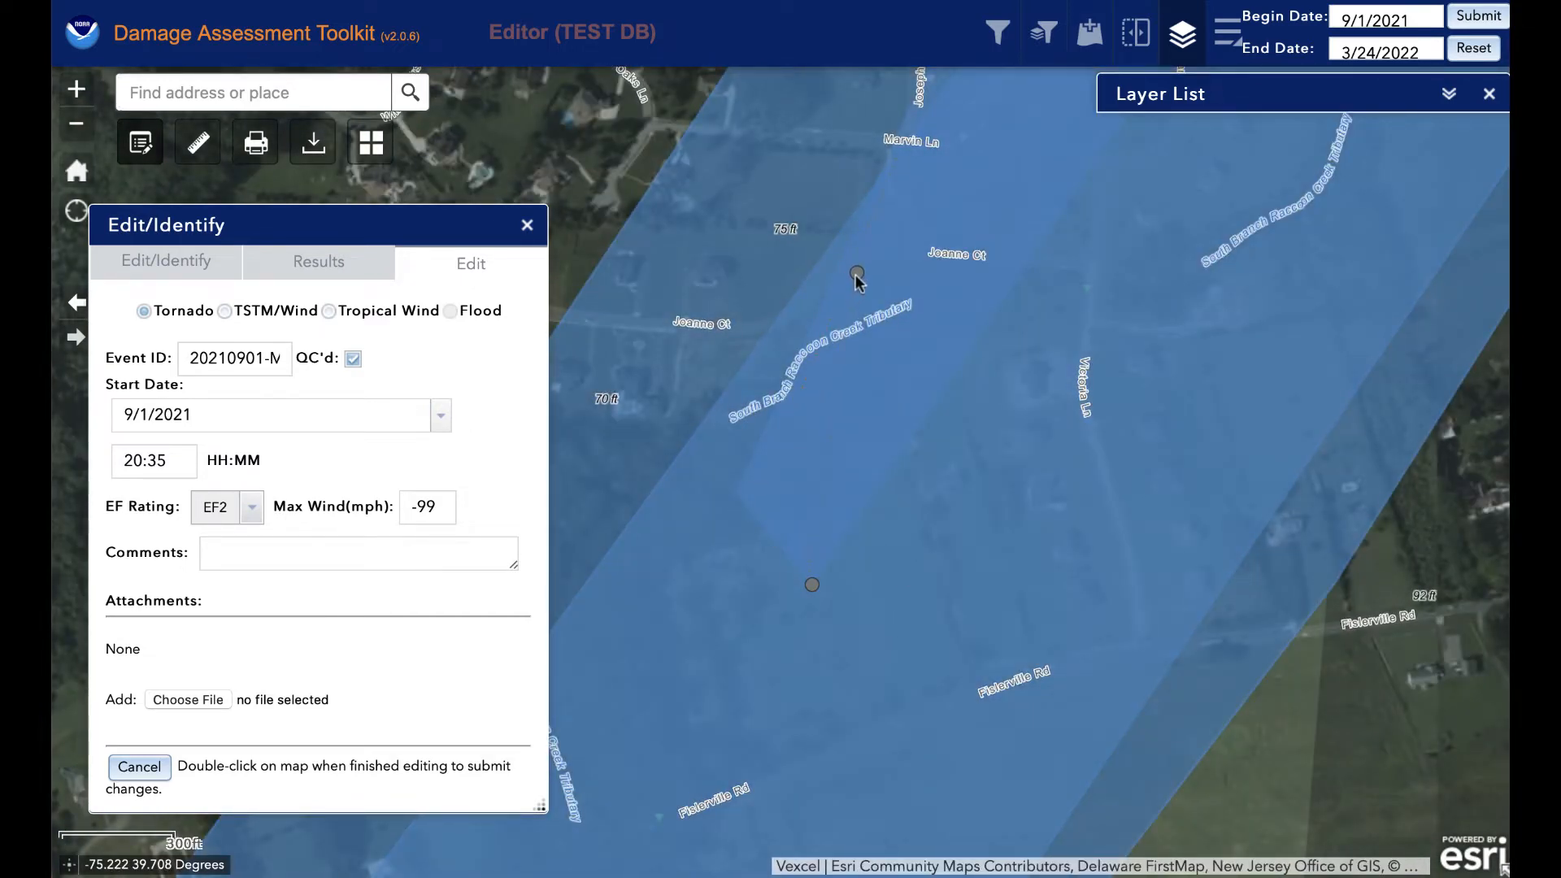
{"action": "left_click_drag", "start_coordinate": [855, 275], "coordinate": [855, 275]}
{"action": "left_click_drag", "start_coordinate": [1016, 473], "coordinate": [924, 643]}
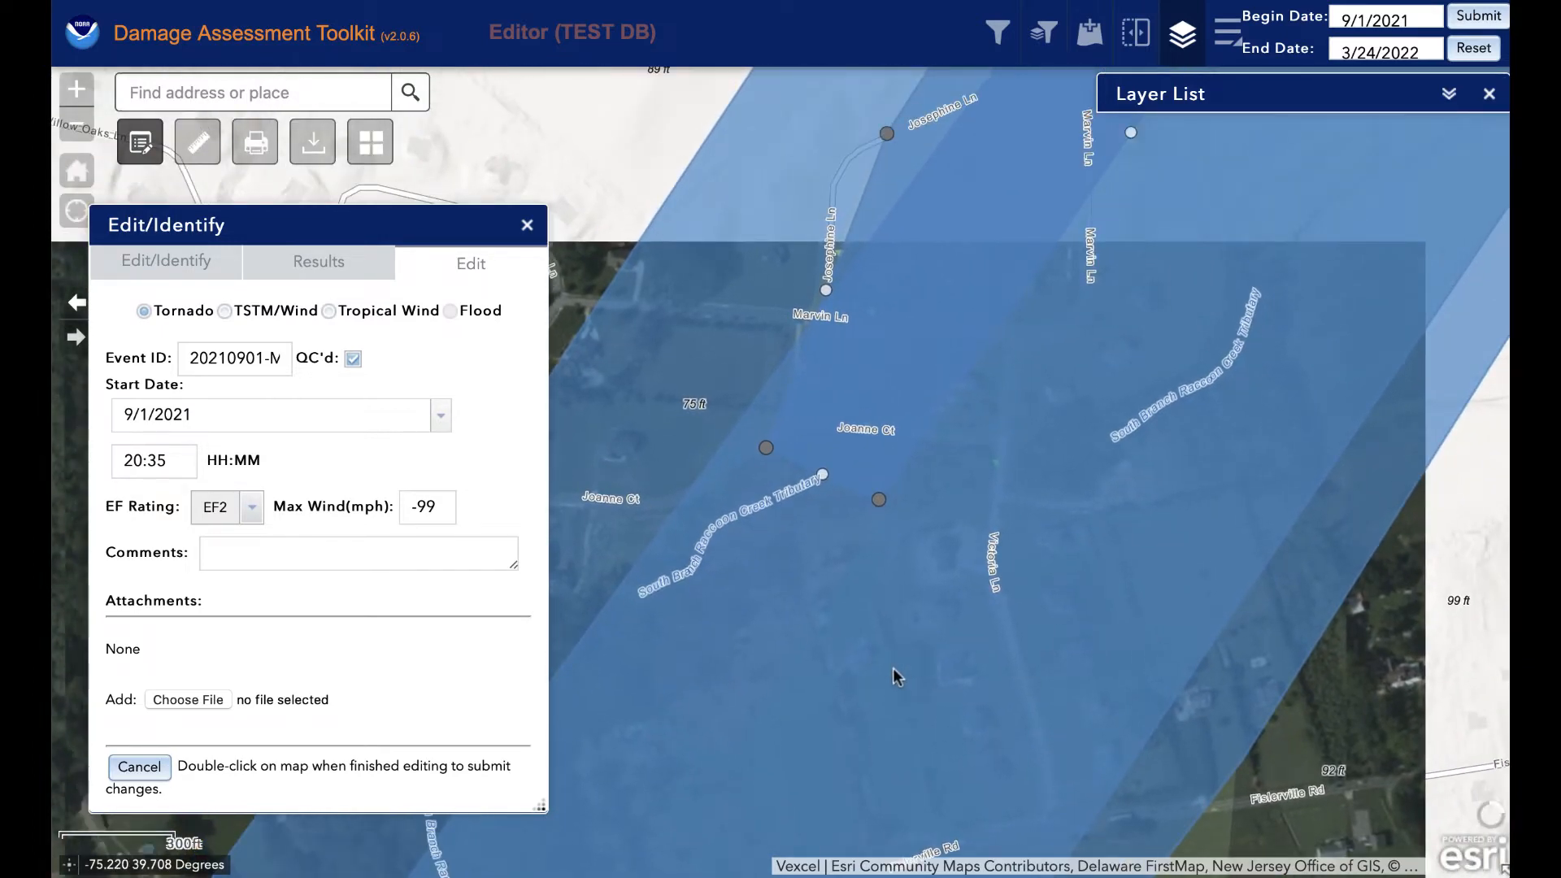
{"action": "double_click", "coordinate": [746, 680]}
{"action": "left_click", "coordinate": [846, 504]}
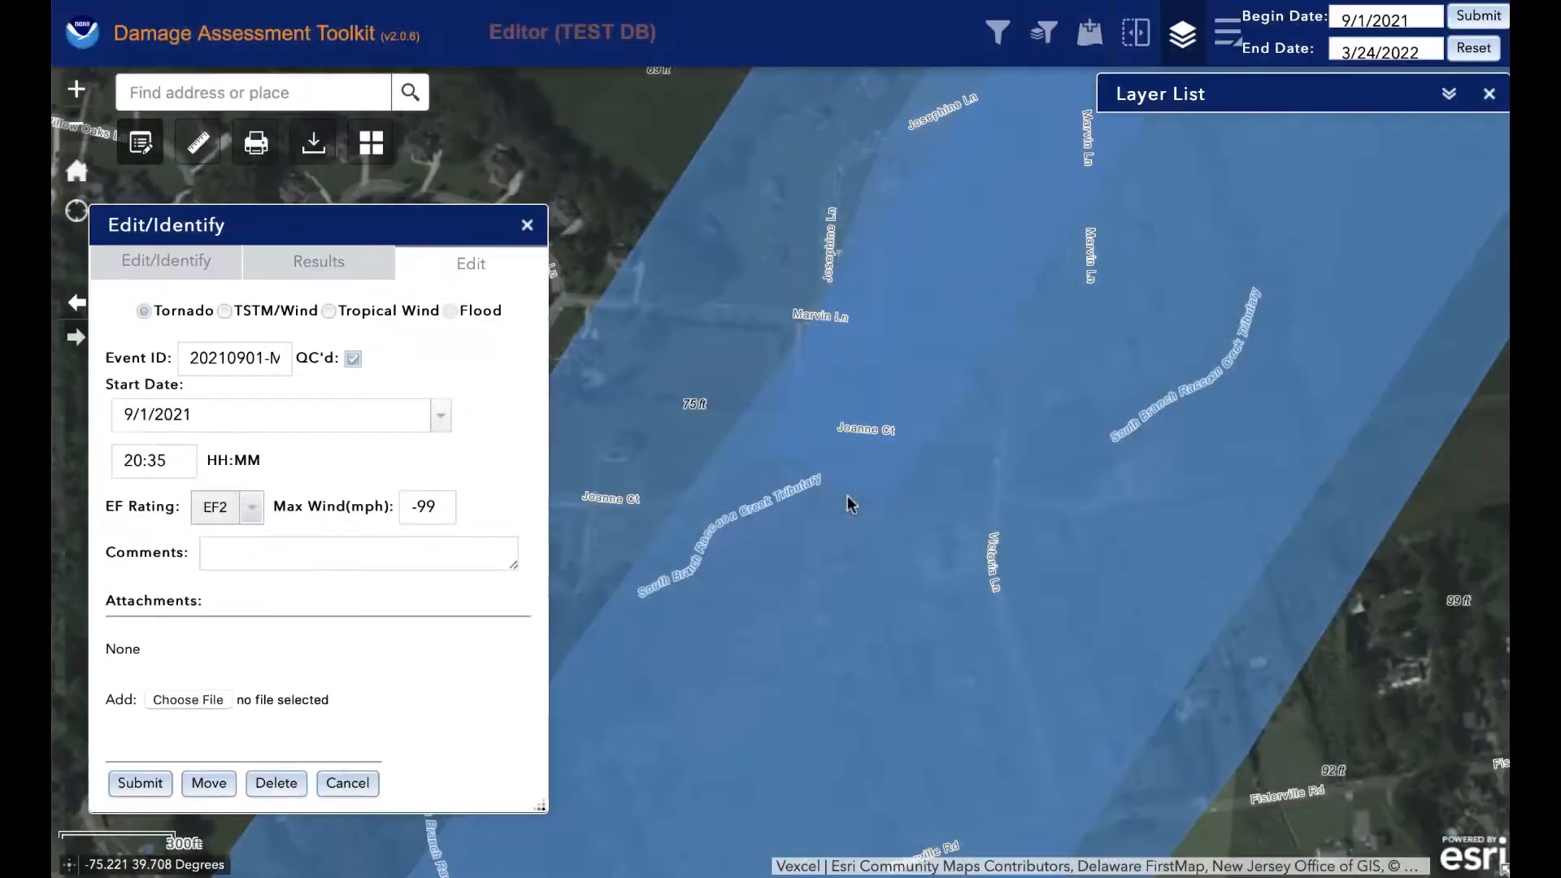
{"action": "left_click", "coordinate": [925, 474]}
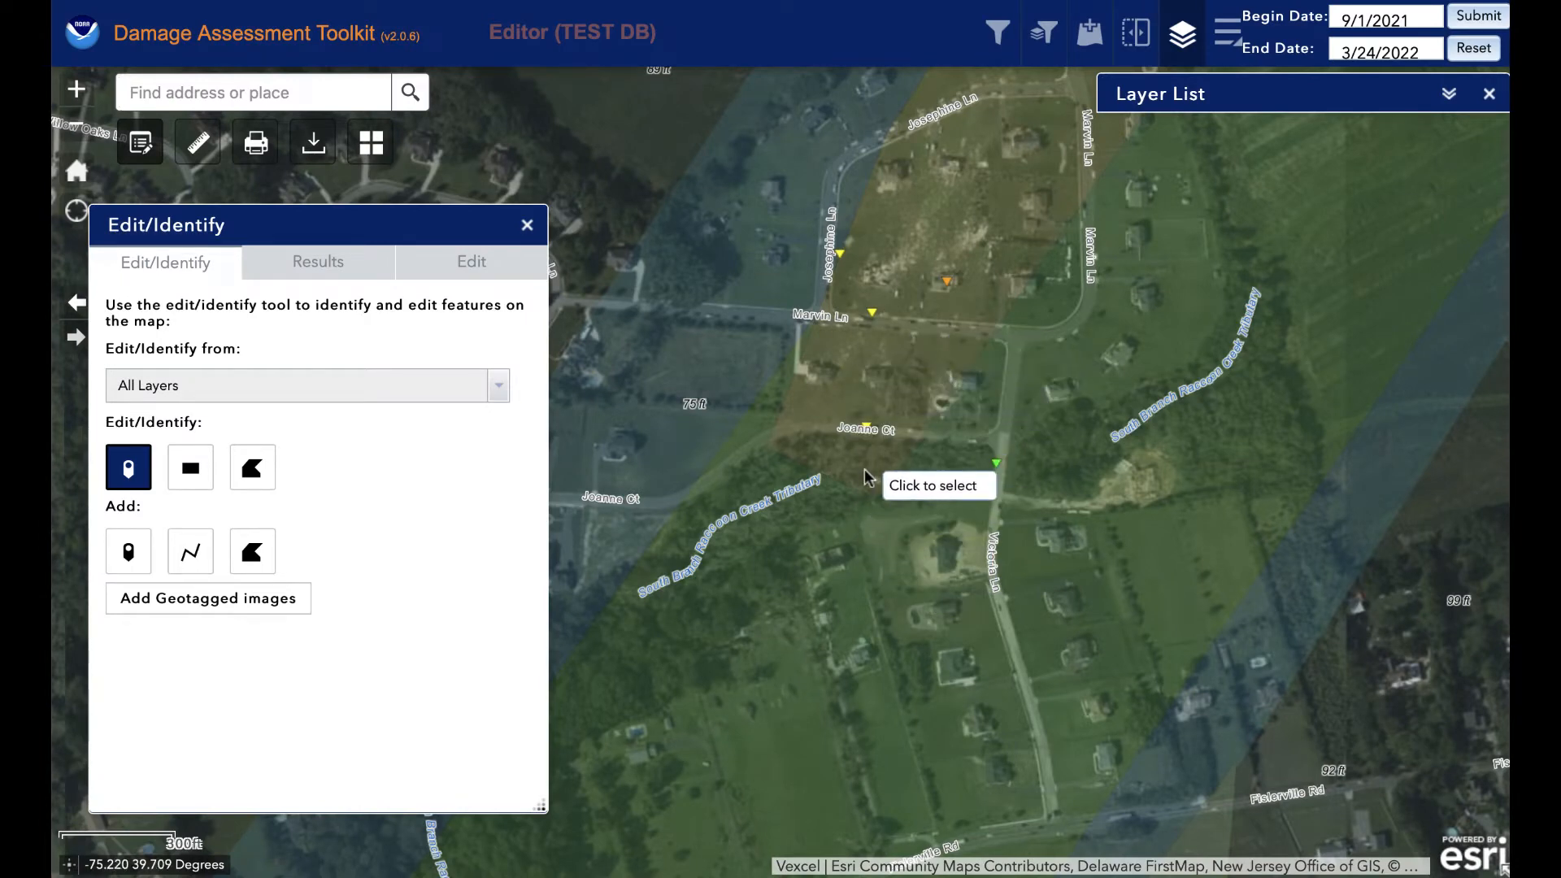
Step: Examine the EF2 polygon's edges against the imagery around Joanne Ct, Marvin Ln, Josephine Ln and the end of Angie Pl
{"action": "left_click_drag", "start_coordinate": [894, 456], "coordinate": [846, 549]}
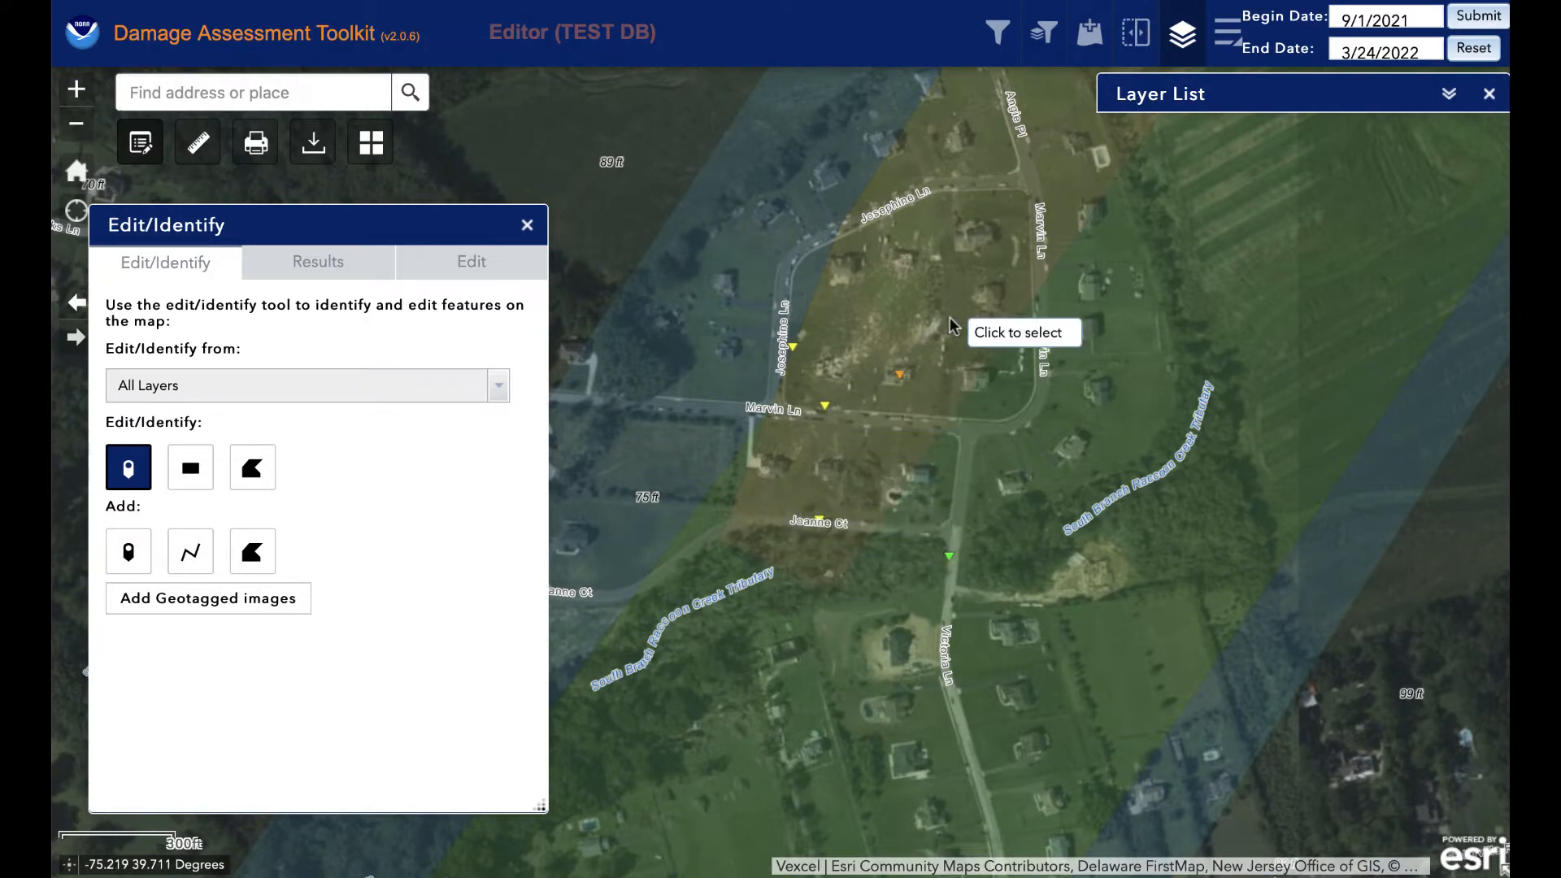
{"action": "left_click_drag", "start_coordinate": [946, 325], "coordinate": [749, 599]}
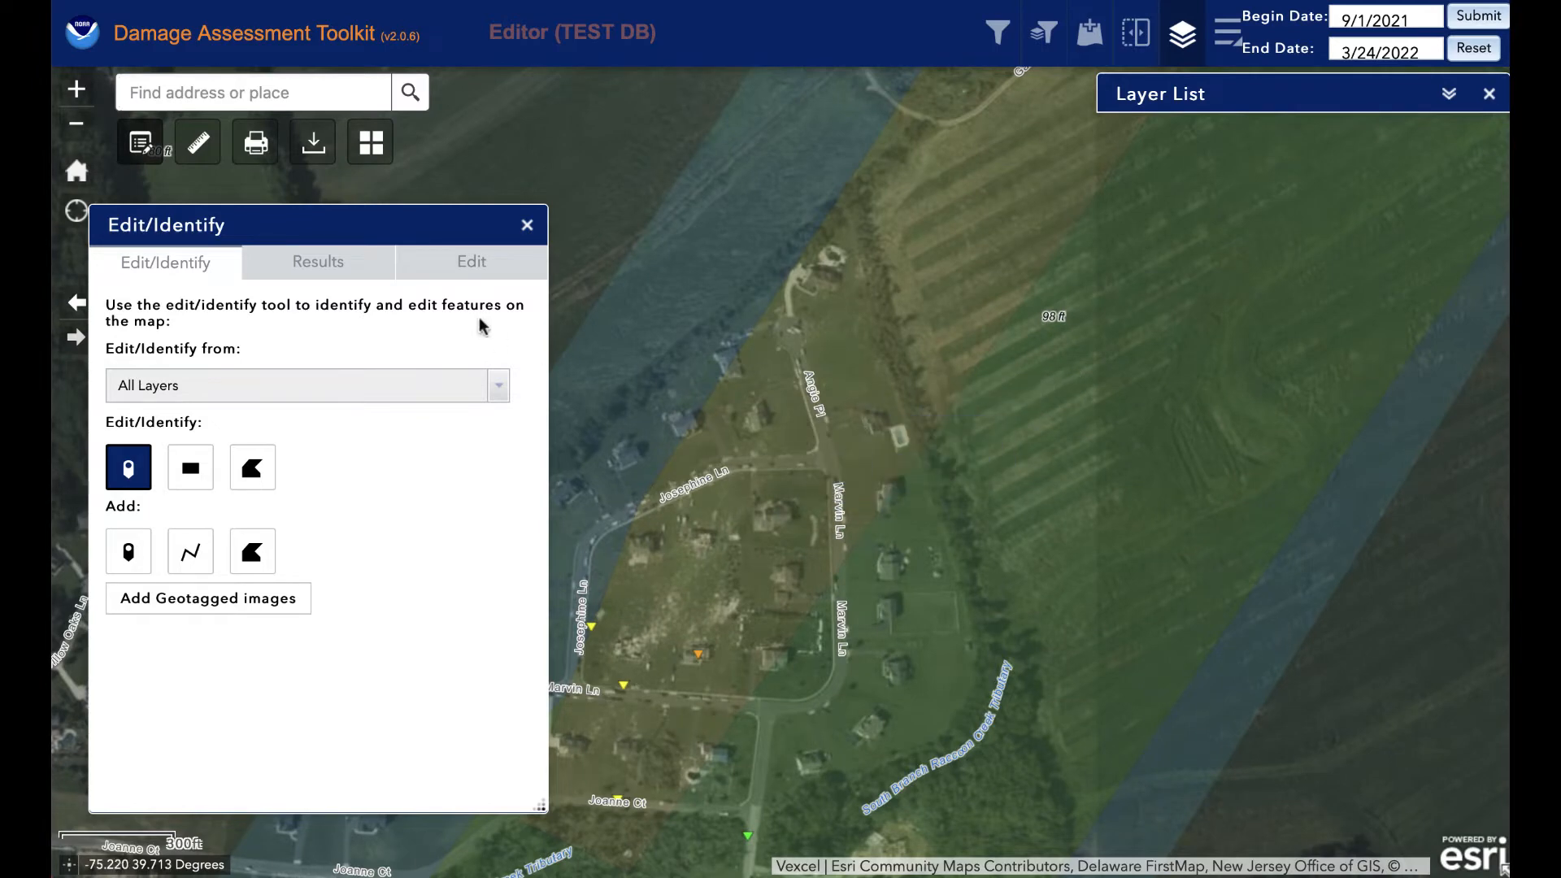
{"action": "left_click", "coordinate": [76, 90]}
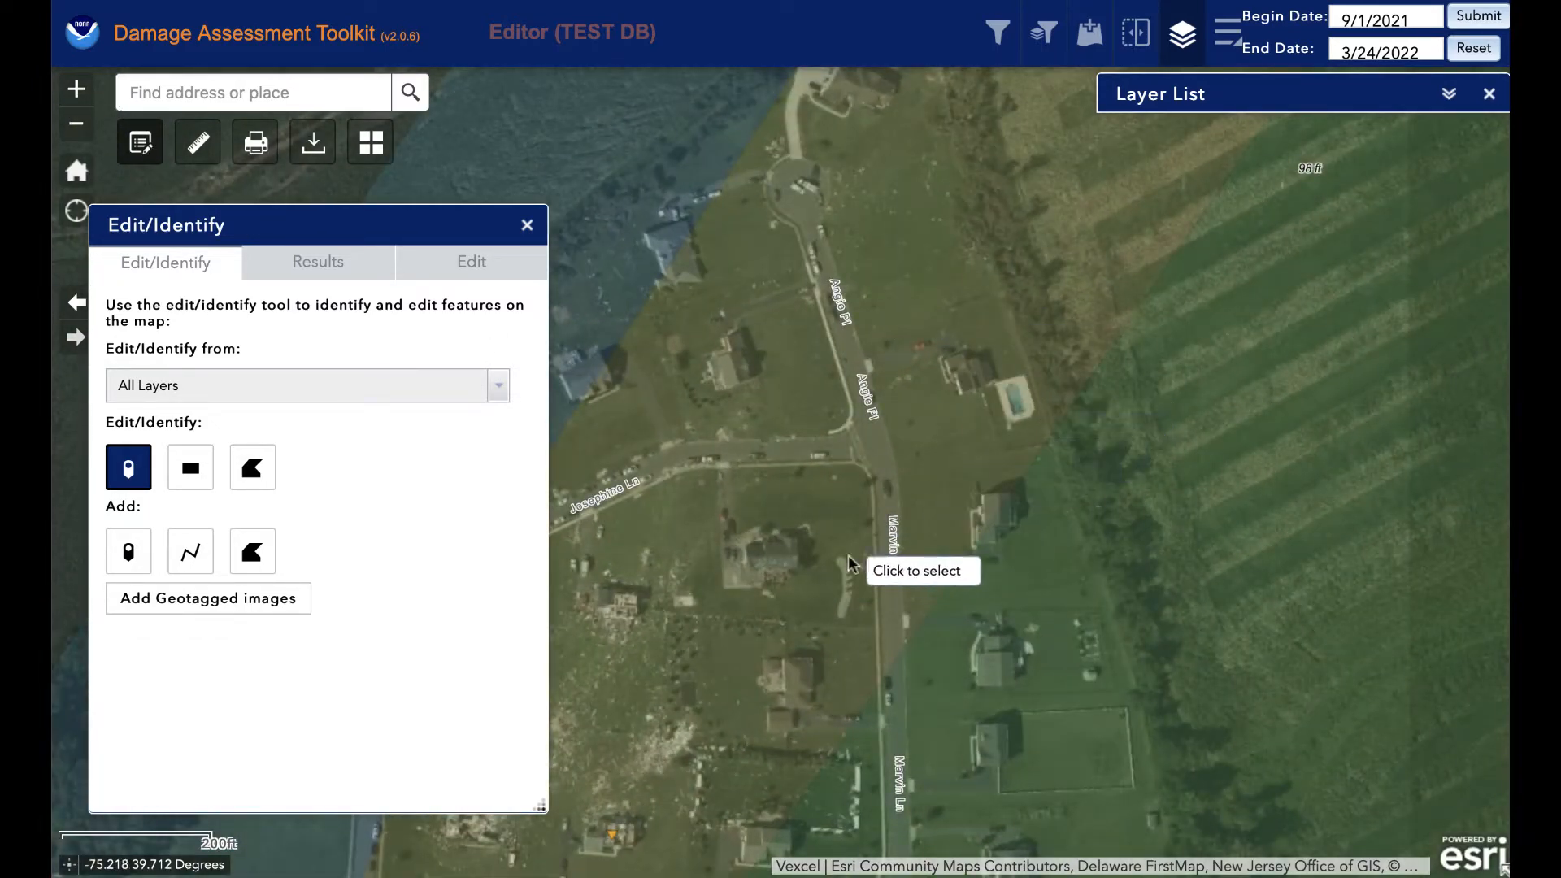
{"action": "left_click_drag", "start_coordinate": [851, 558], "coordinate": [1032, 313]}
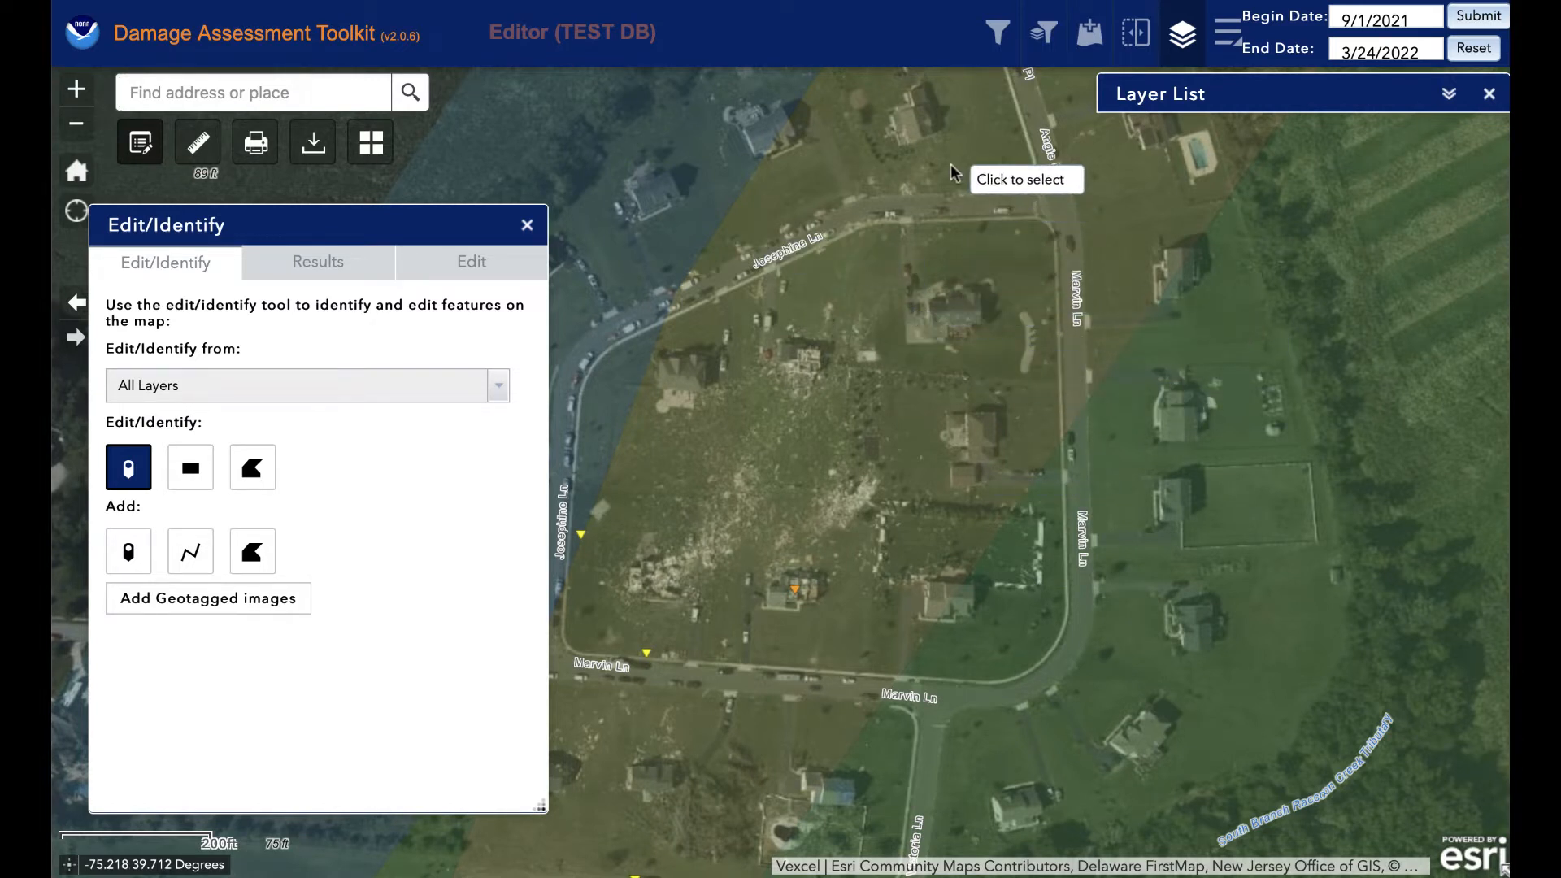
{"action": "left_click_drag", "start_coordinate": [1016, 231], "coordinate": [784, 610]}
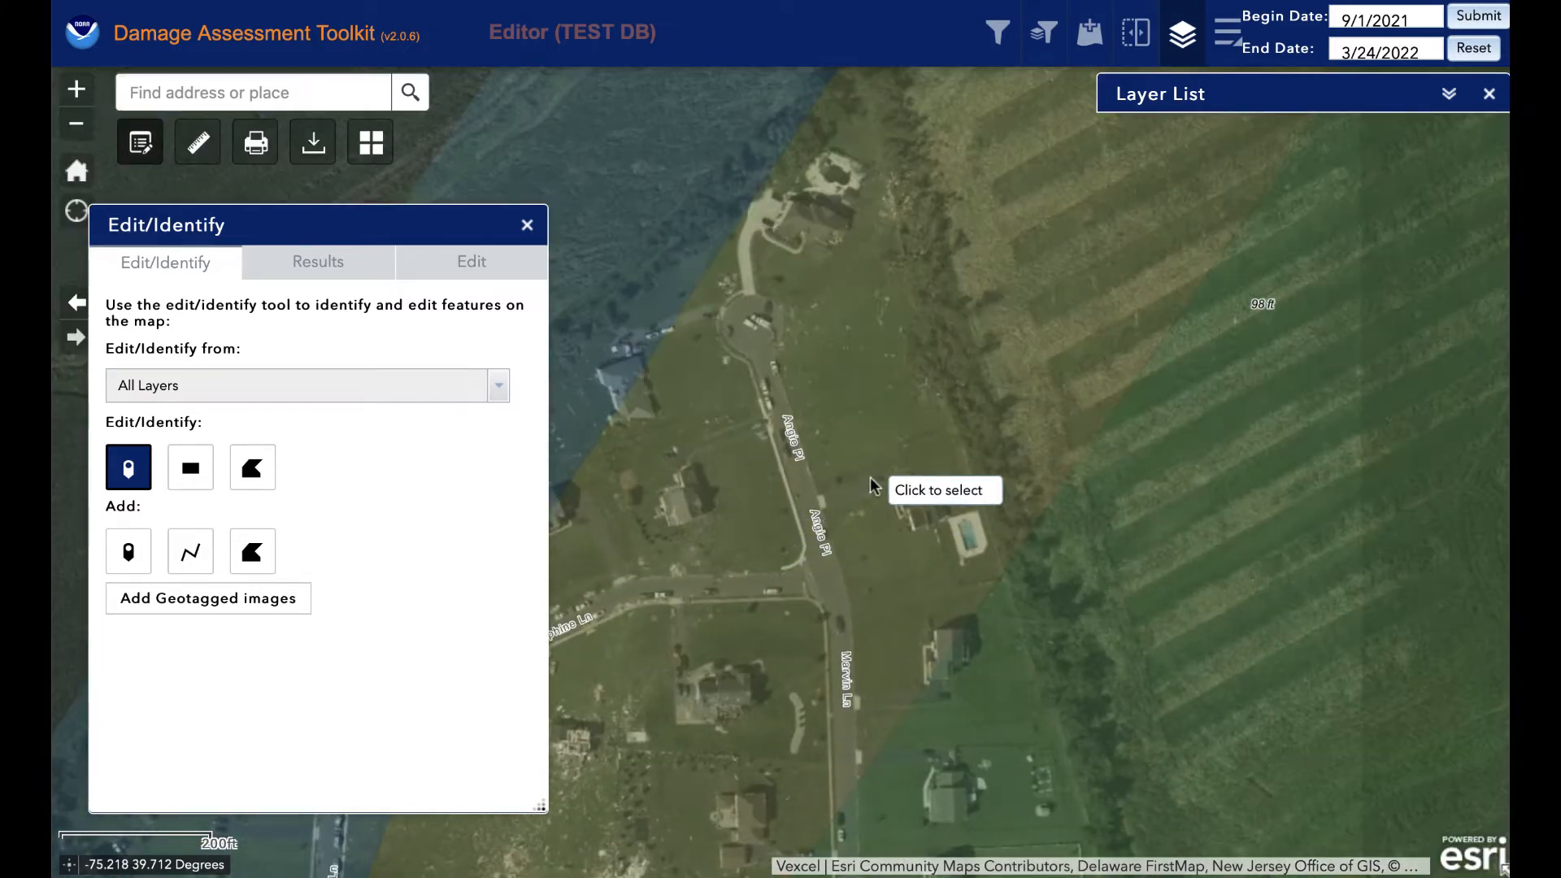
{"action": "left_click_drag", "start_coordinate": [880, 454], "coordinate": [854, 626]}
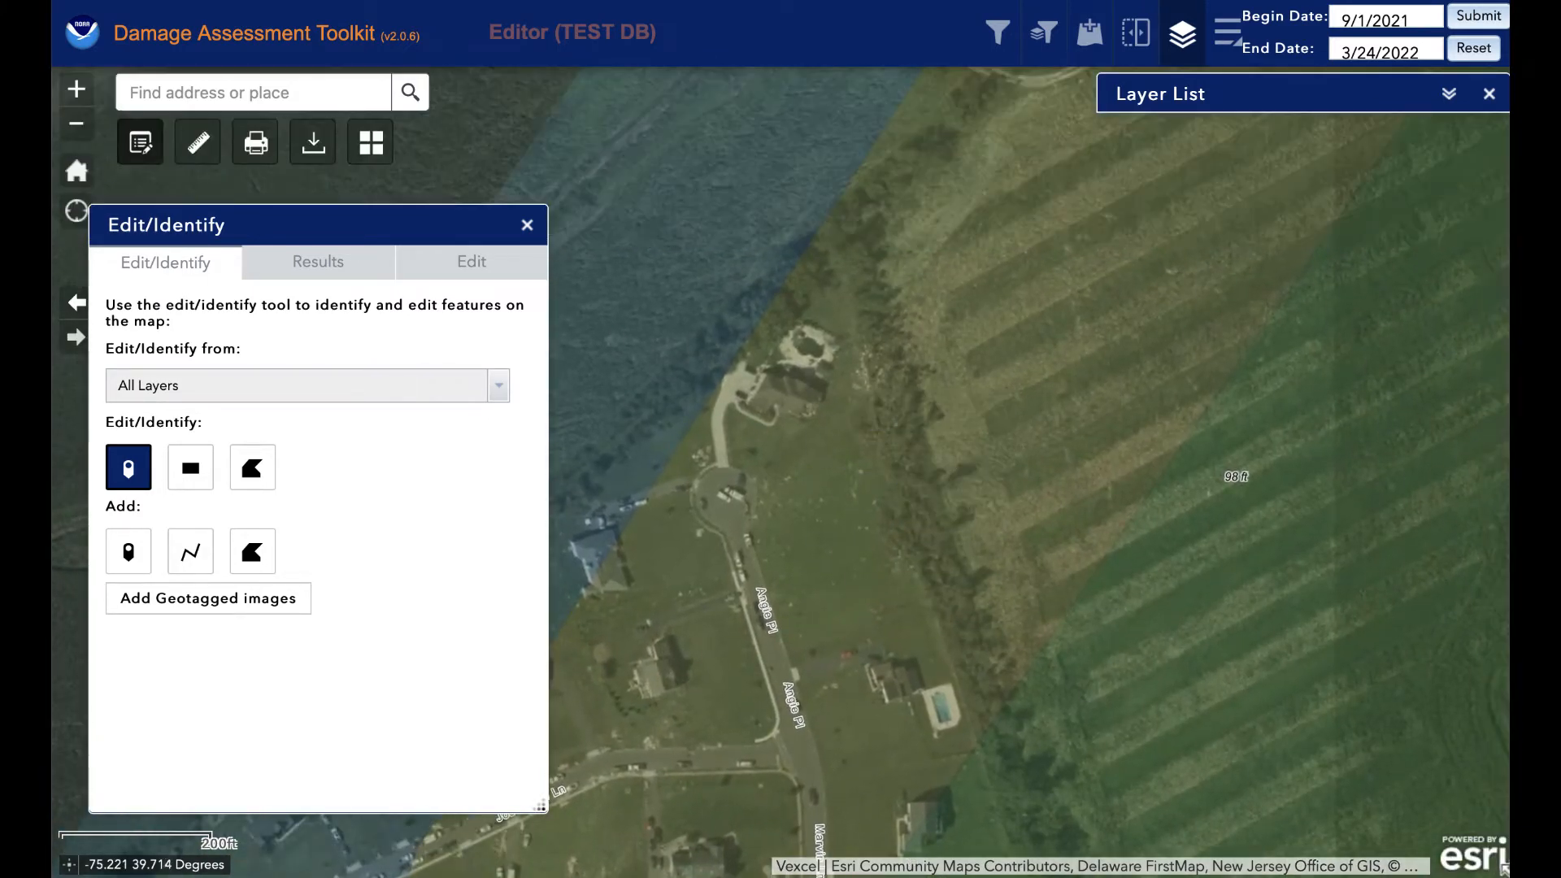
{"action": "left_click", "coordinate": [76, 90]}
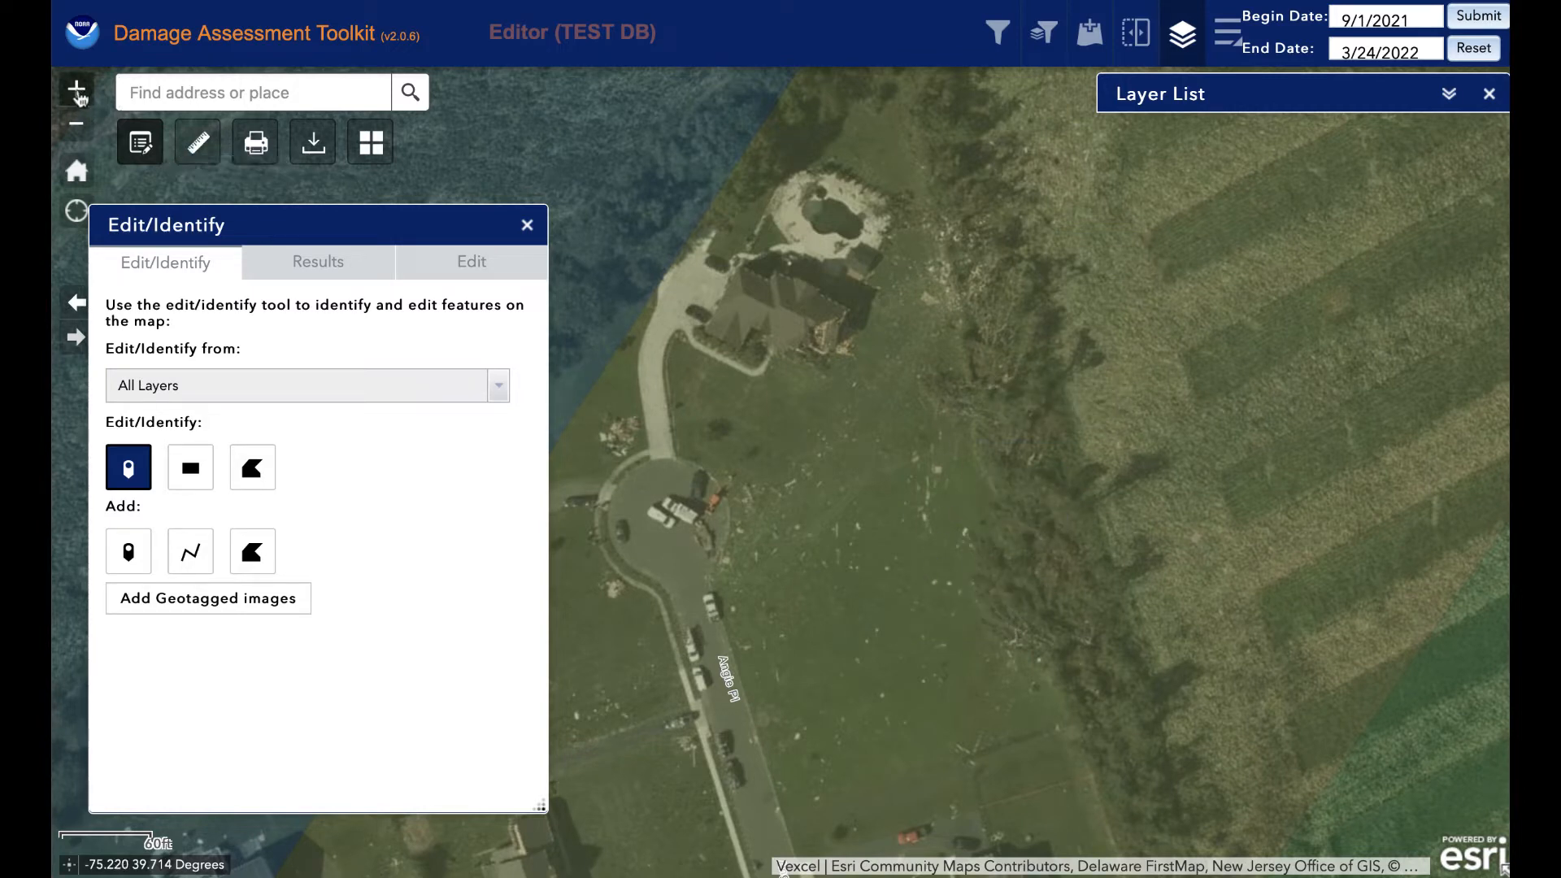
{"action": "left_click", "coordinate": [75, 130]}
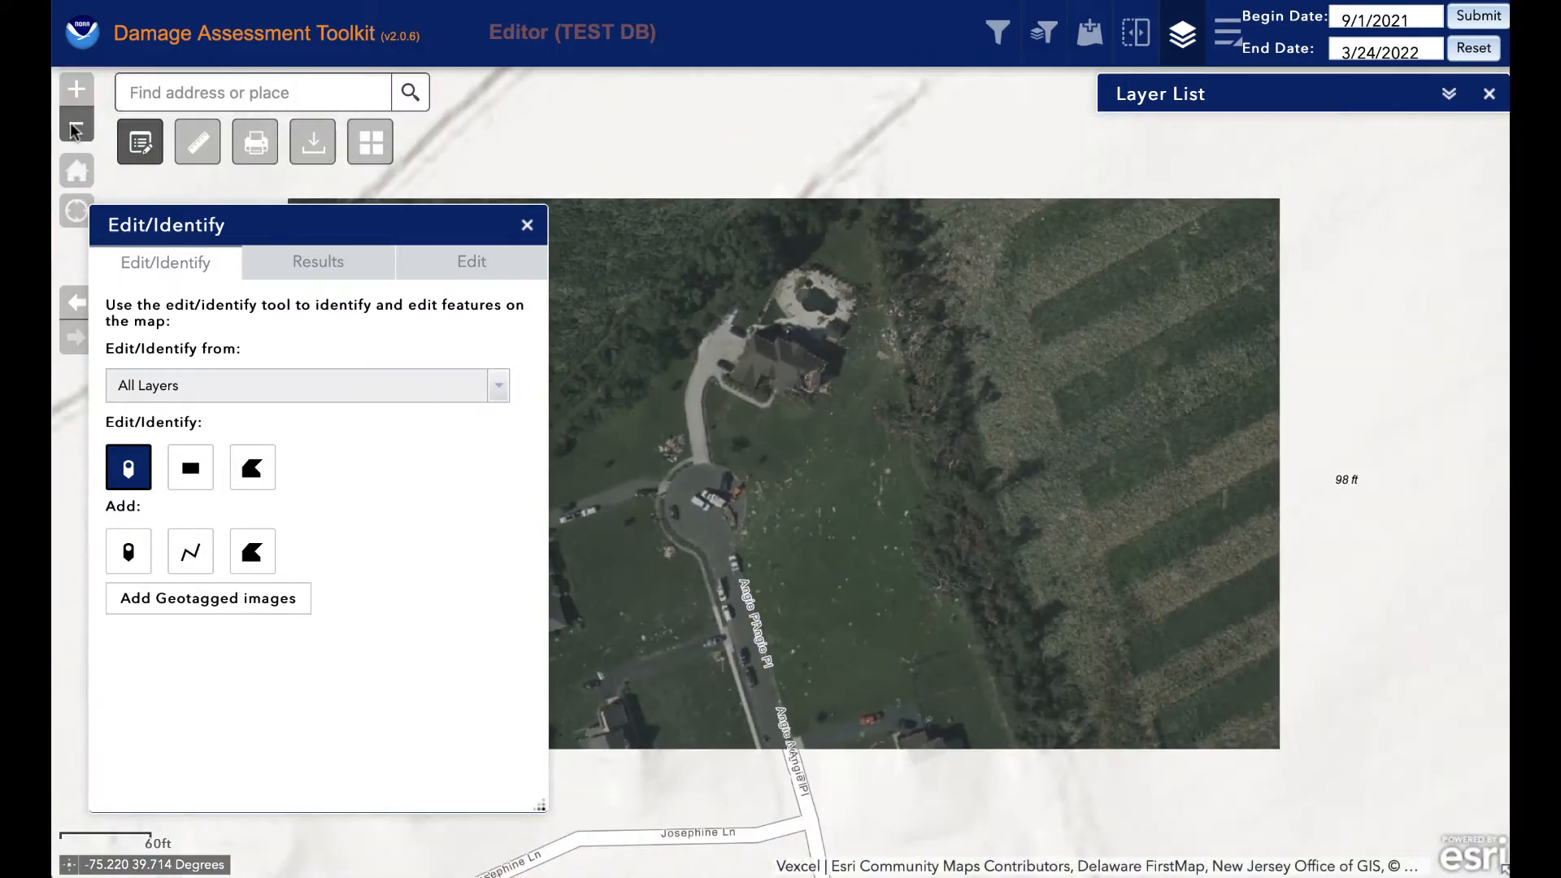
{"action": "left_click", "coordinate": [75, 130]}
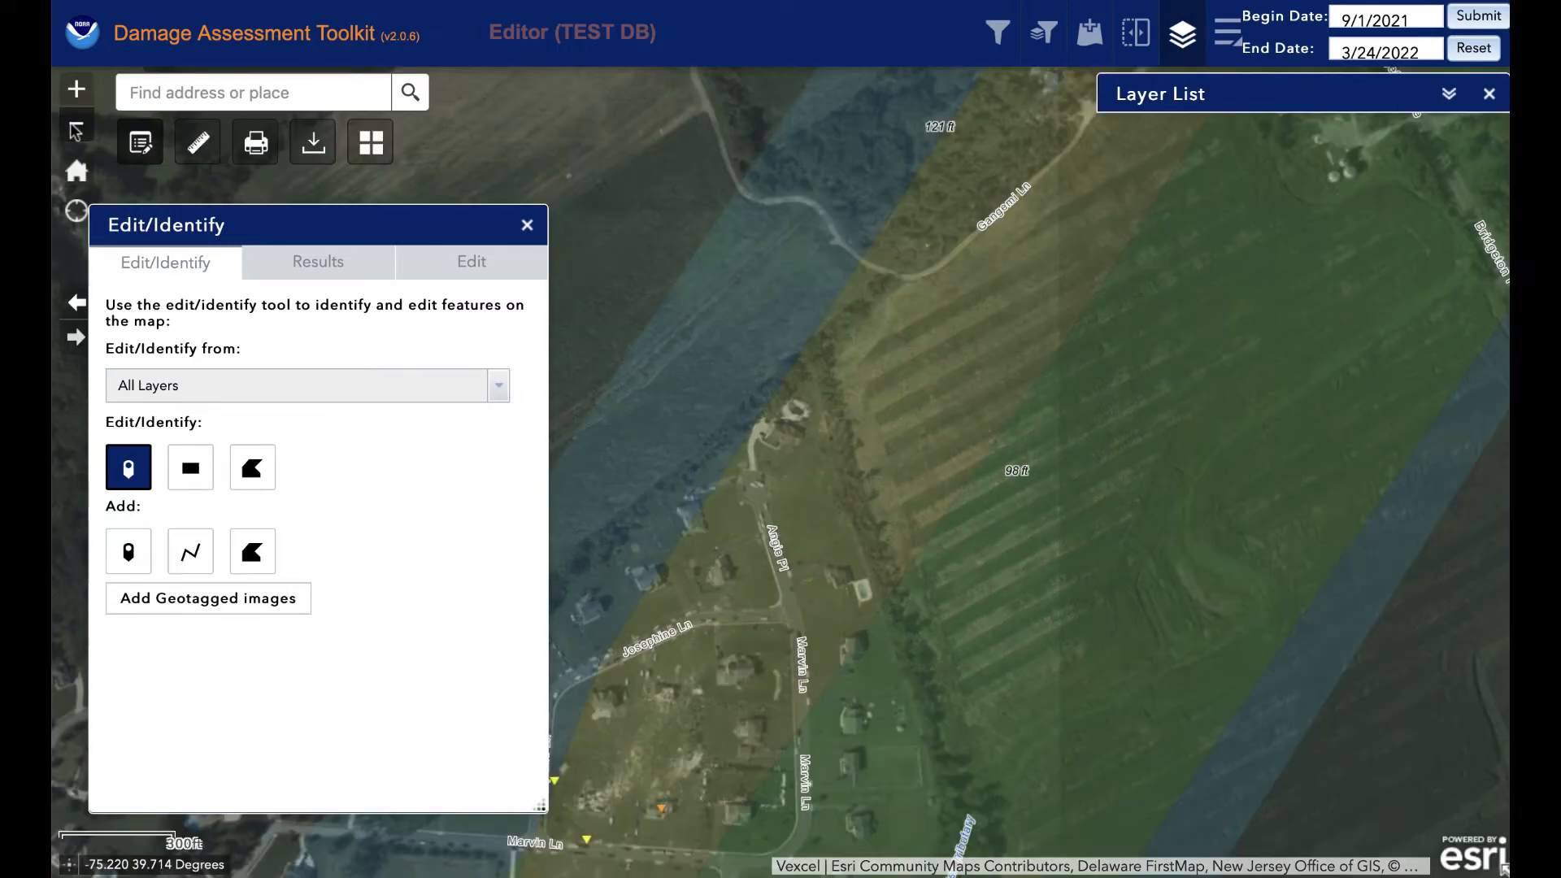
{"action": "left_click_drag", "start_coordinate": [968, 603], "coordinate": [1122, 333]}
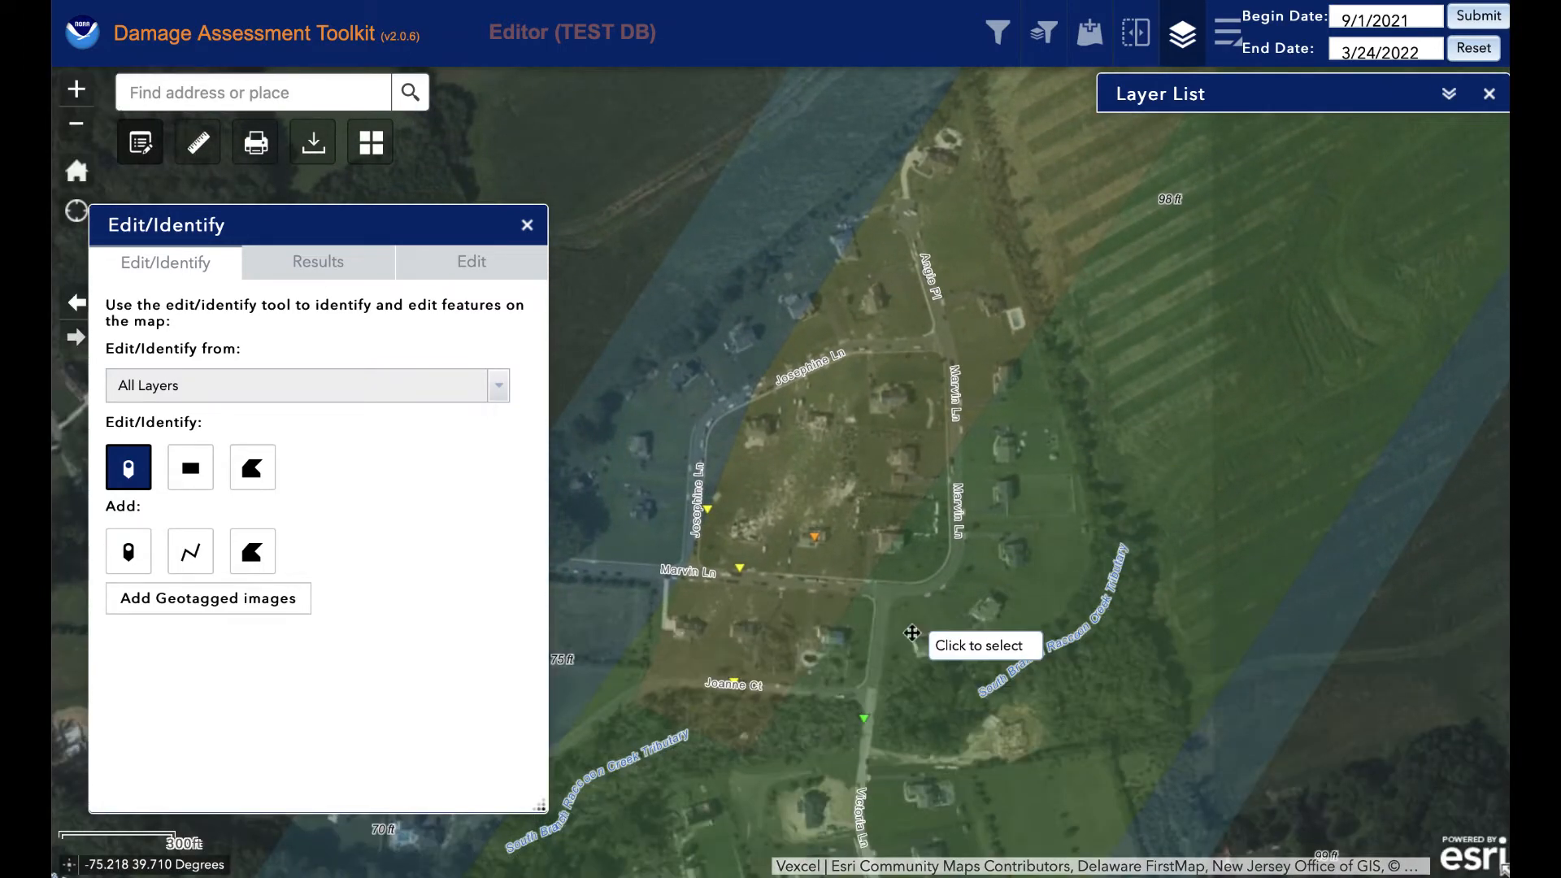
{"action": "left_click_drag", "start_coordinate": [912, 632], "coordinate": [952, 566]}
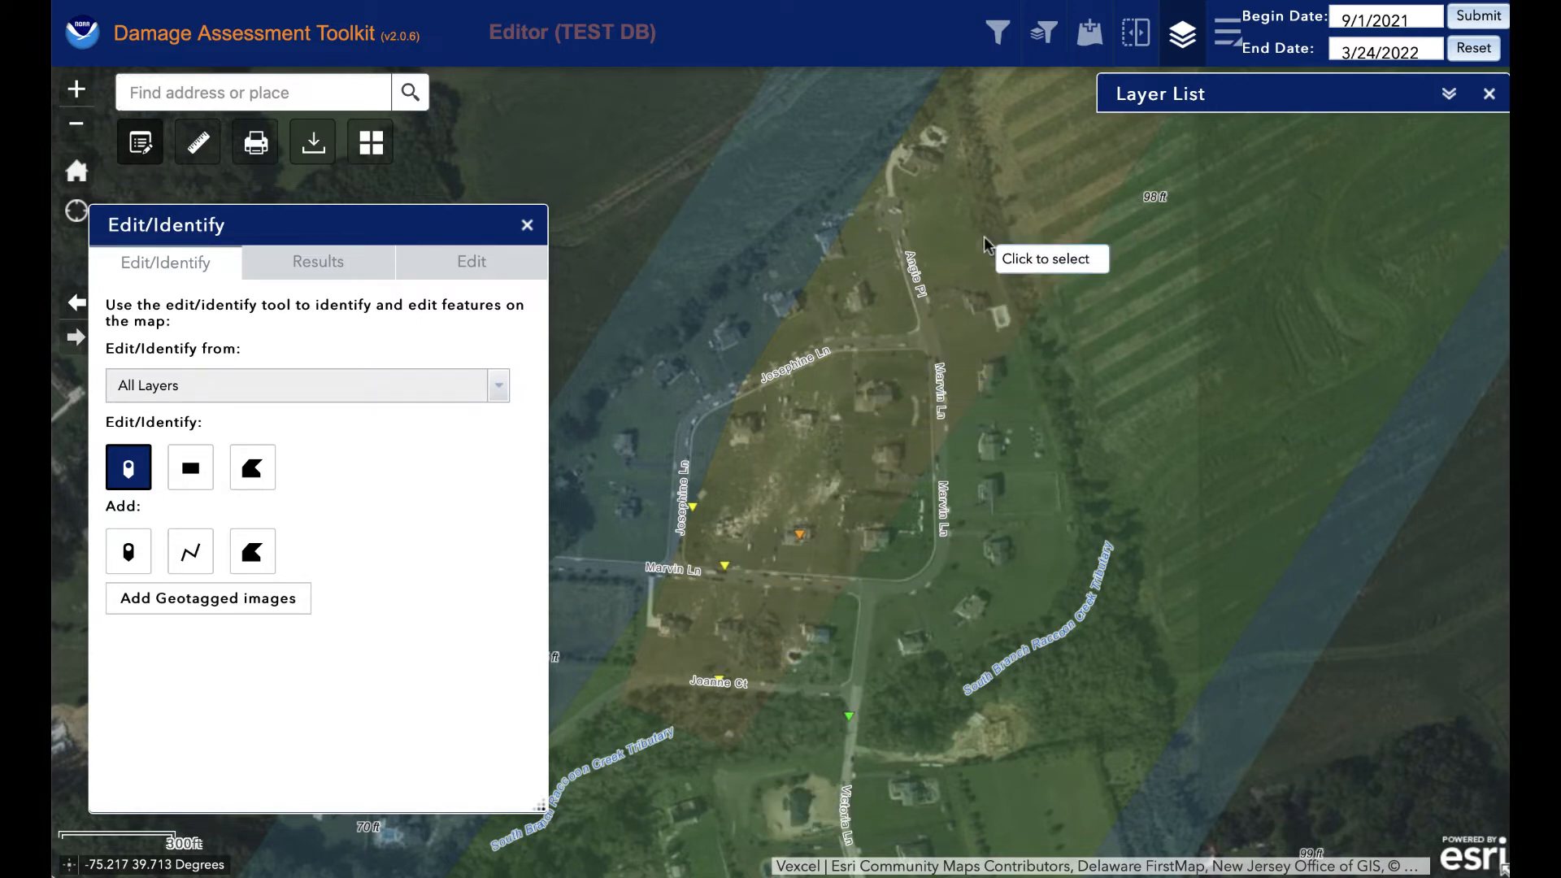
Step: Examine the tree and building damage inside the EF2 polygon around Bridgeton Pike and close up along Gangemi Ln
{"action": "left_click_drag", "start_coordinate": [1016, 192], "coordinate": [705, 681]}
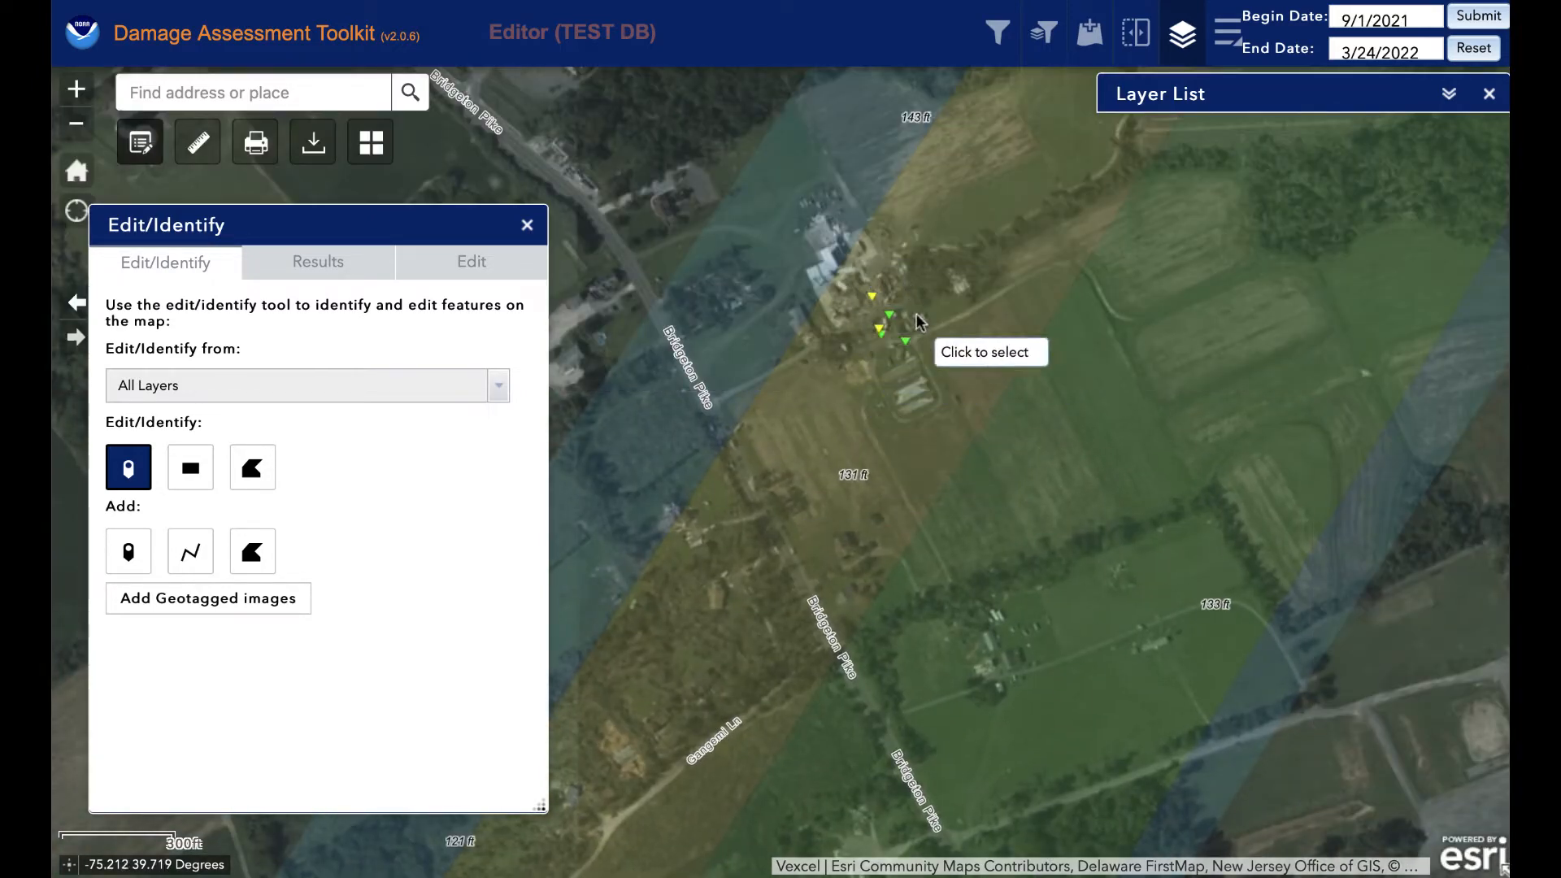
{"action": "left_click_drag", "start_coordinate": [836, 616], "coordinate": [959, 439]}
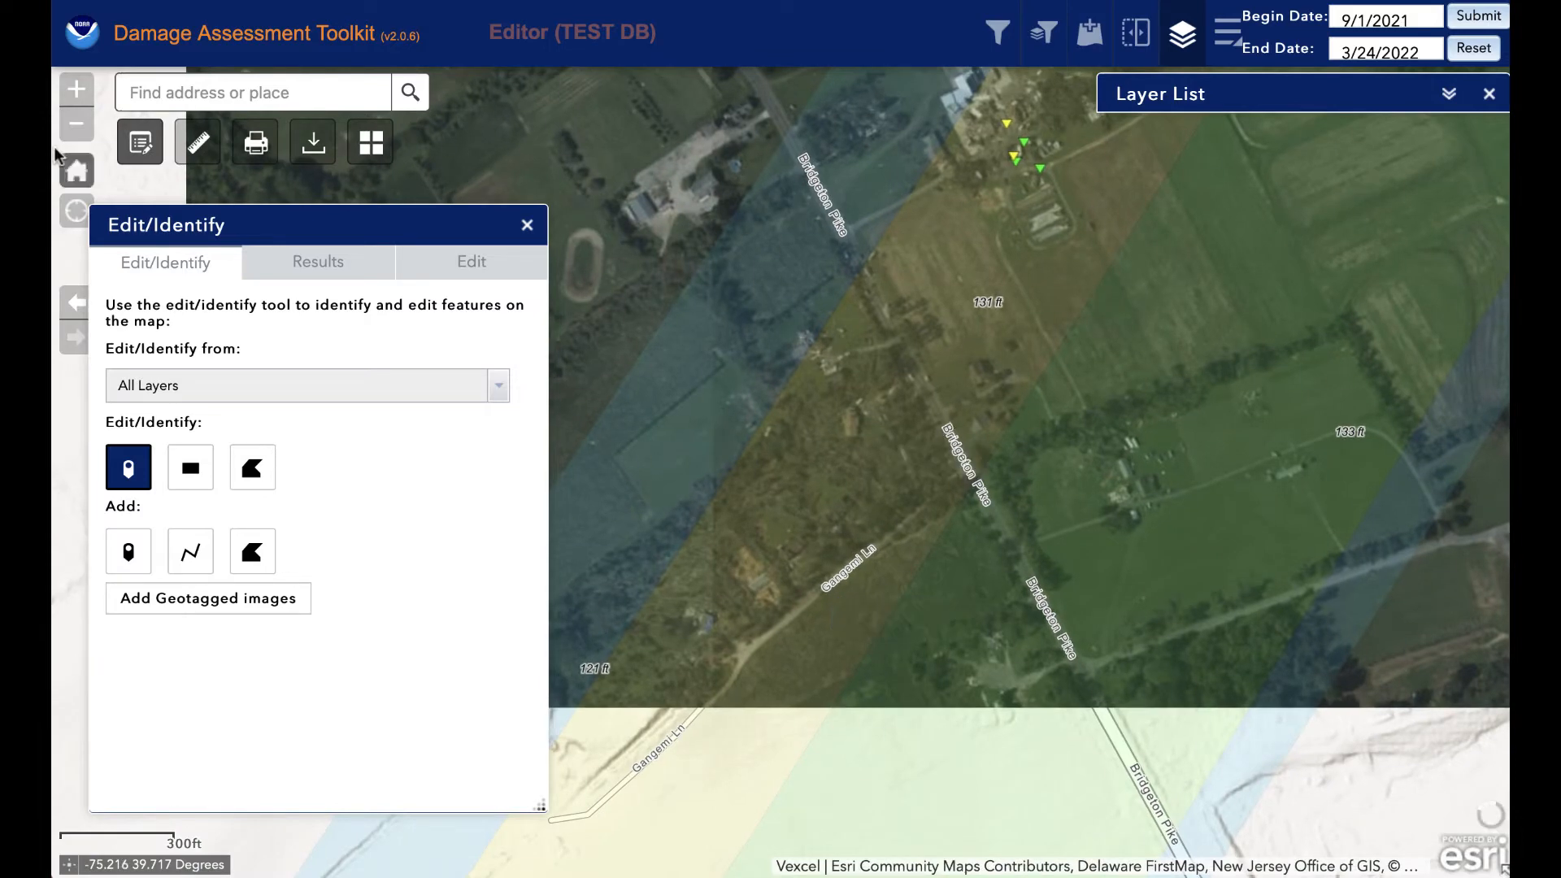
{"action": "scroll", "coordinate": [826, 534], "scroll_direction": "up", "scroll_amount": 3}
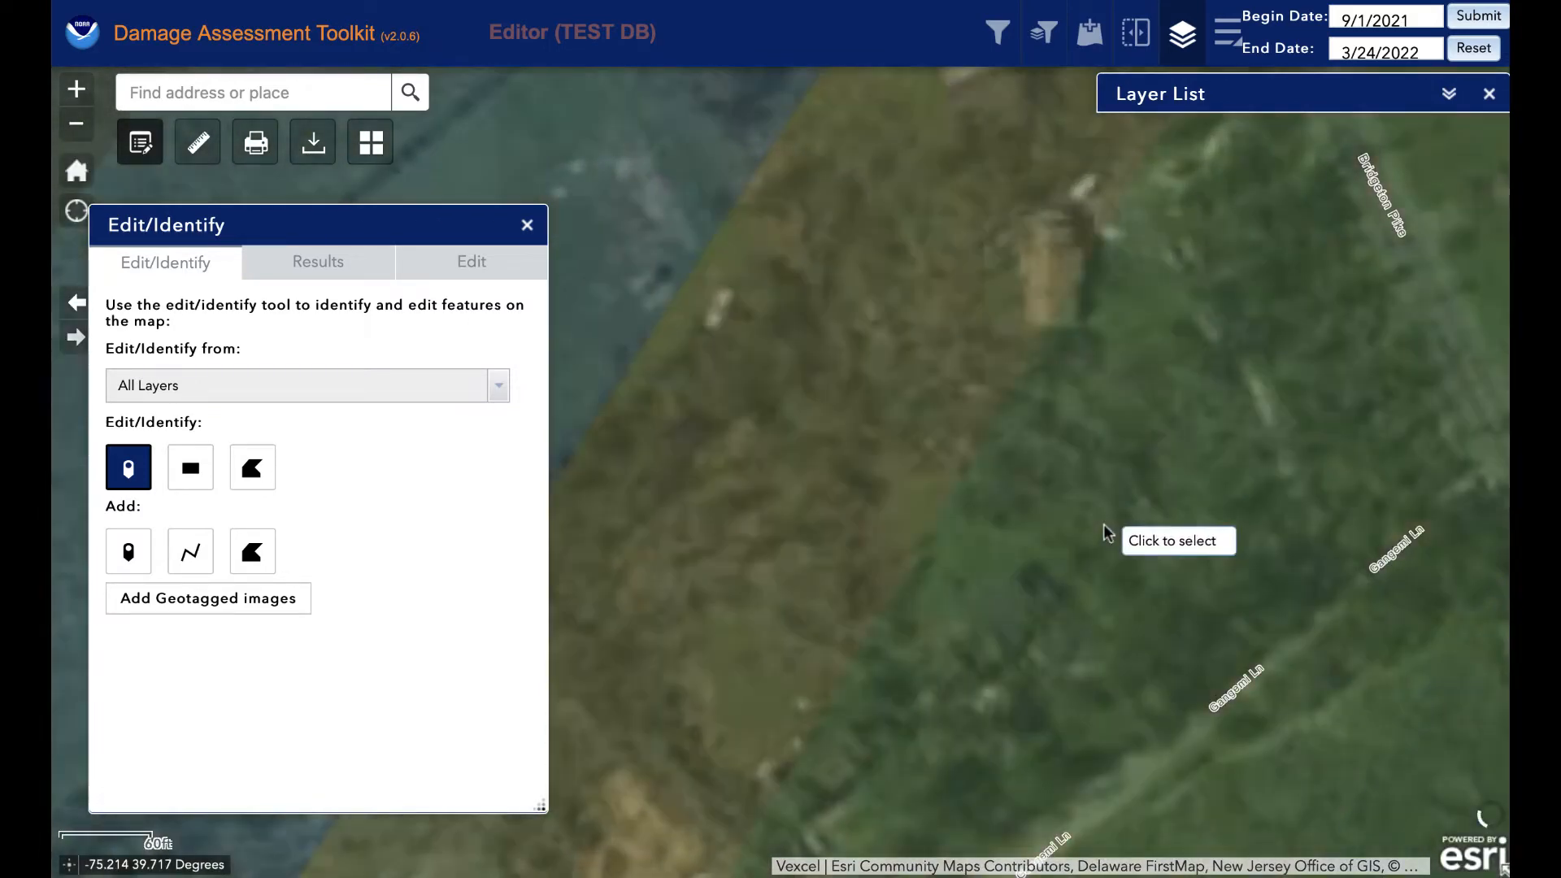
{"action": "left_click_drag", "start_coordinate": [832, 655], "coordinate": [943, 530]}
{"action": "left_click_drag", "start_coordinate": [804, 618], "coordinate": [841, 578]}
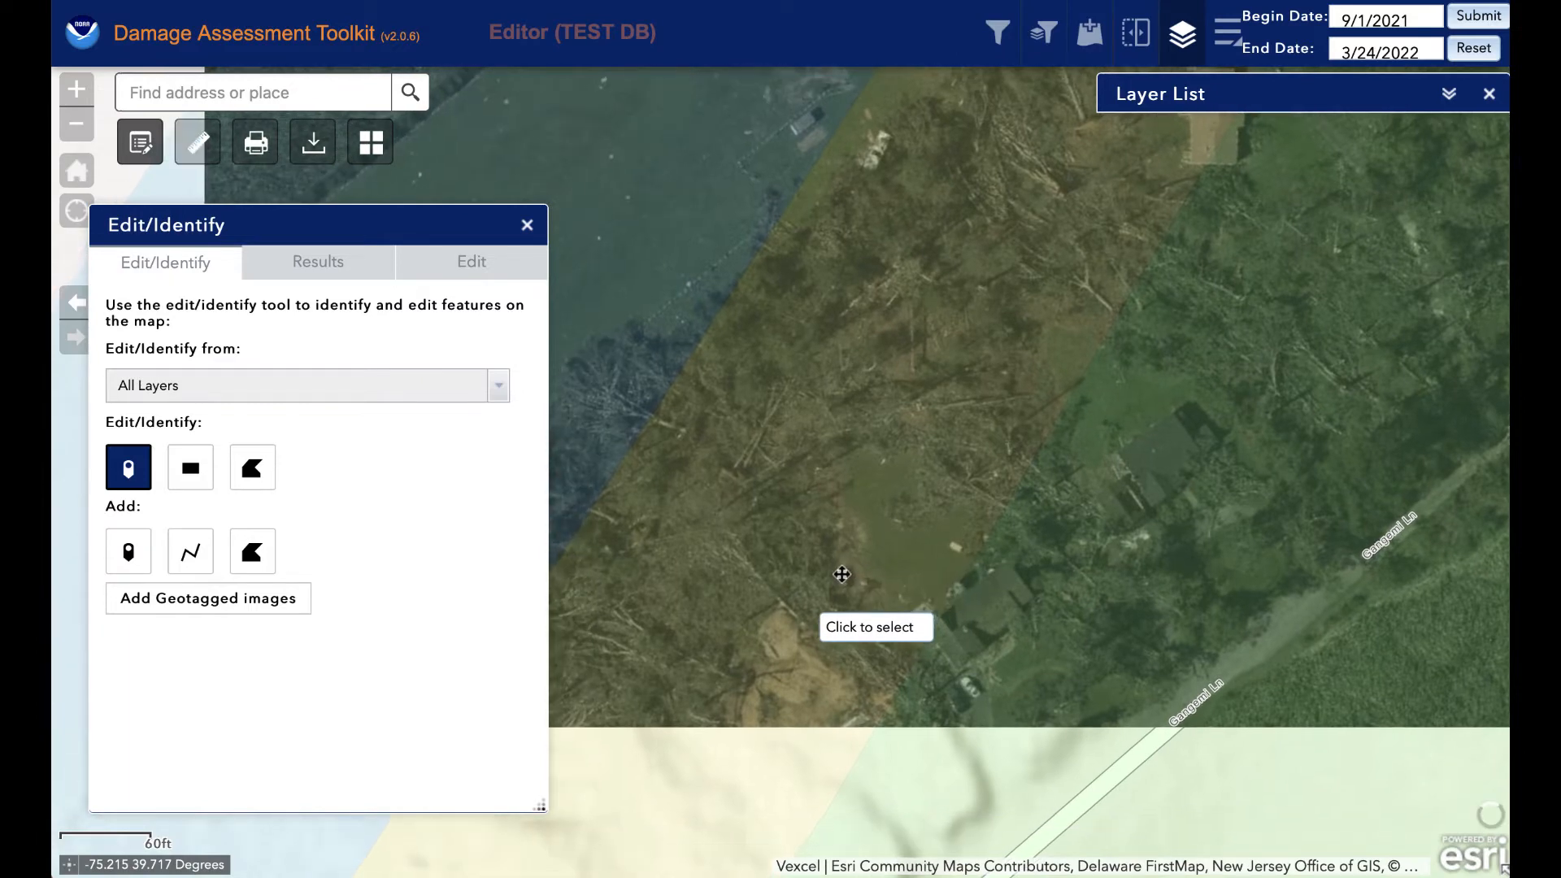
{"action": "left_click_drag", "start_coordinate": [912, 510], "coordinate": [1057, 280]}
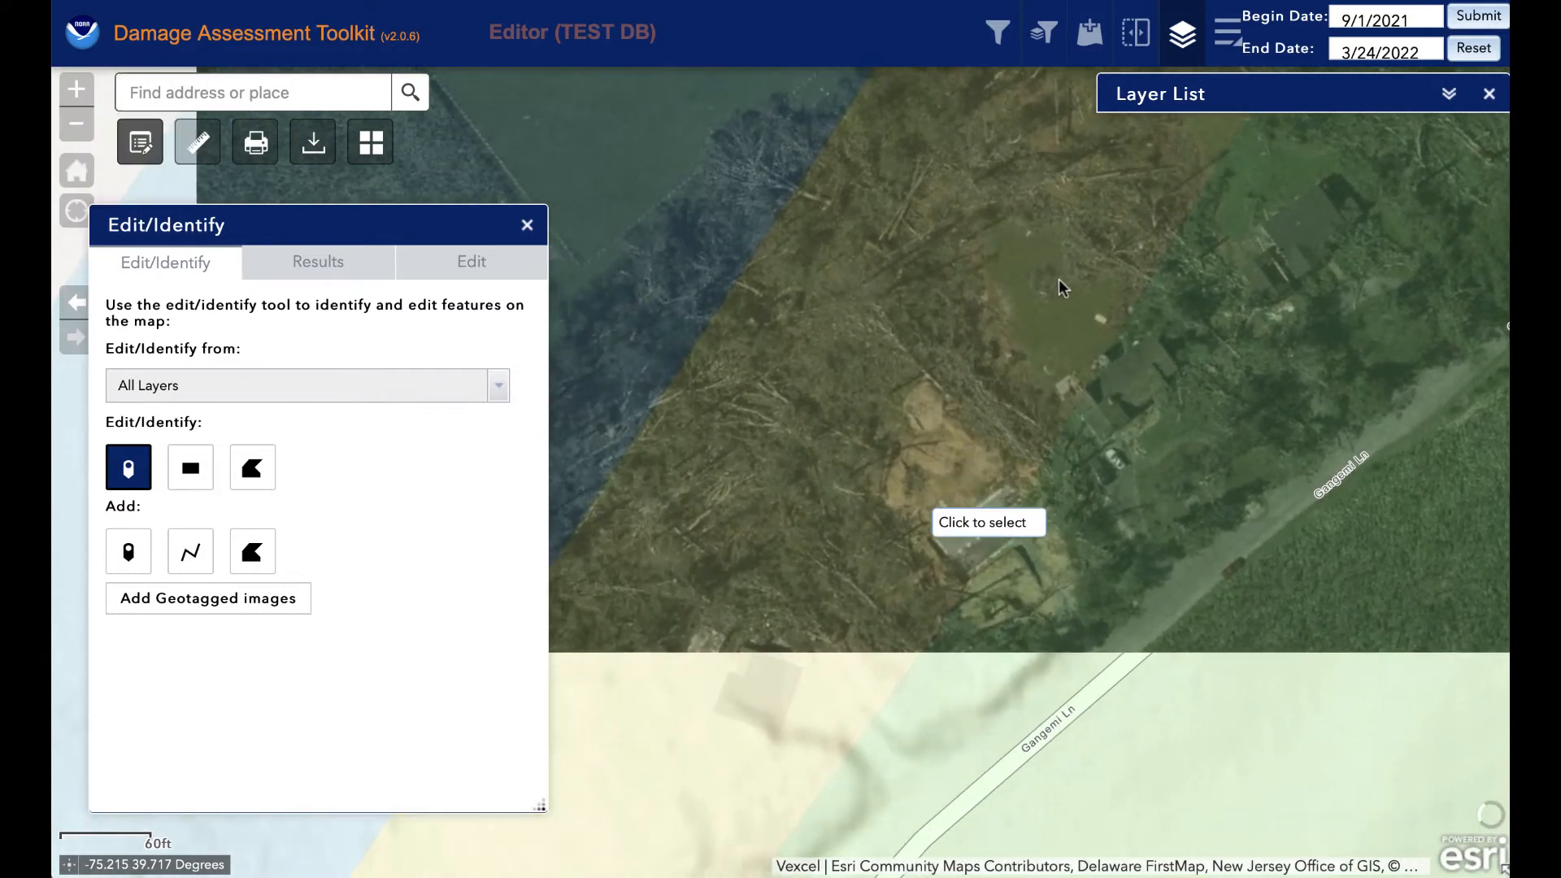
Step: Examine the damage inside the EF2 polygon from the southern end of Gangemi Ln down to Josephine Ln and Marvin Ln
{"action": "left_click_drag", "start_coordinate": [859, 509], "coordinate": [1059, 290]}
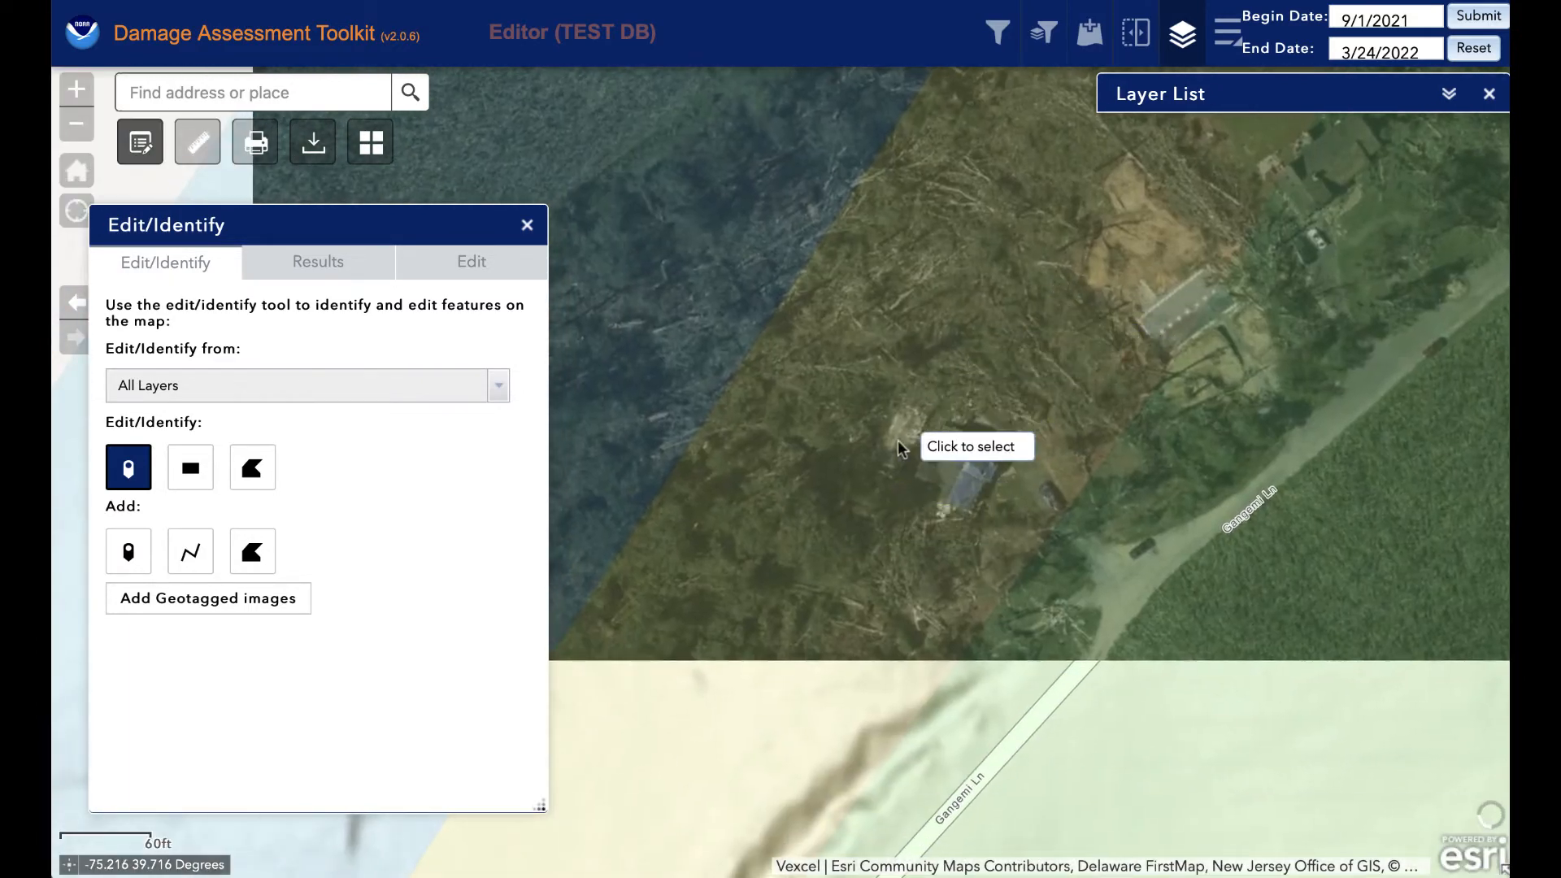
{"action": "left_click_drag", "start_coordinate": [850, 523], "coordinate": [1224, 250]}
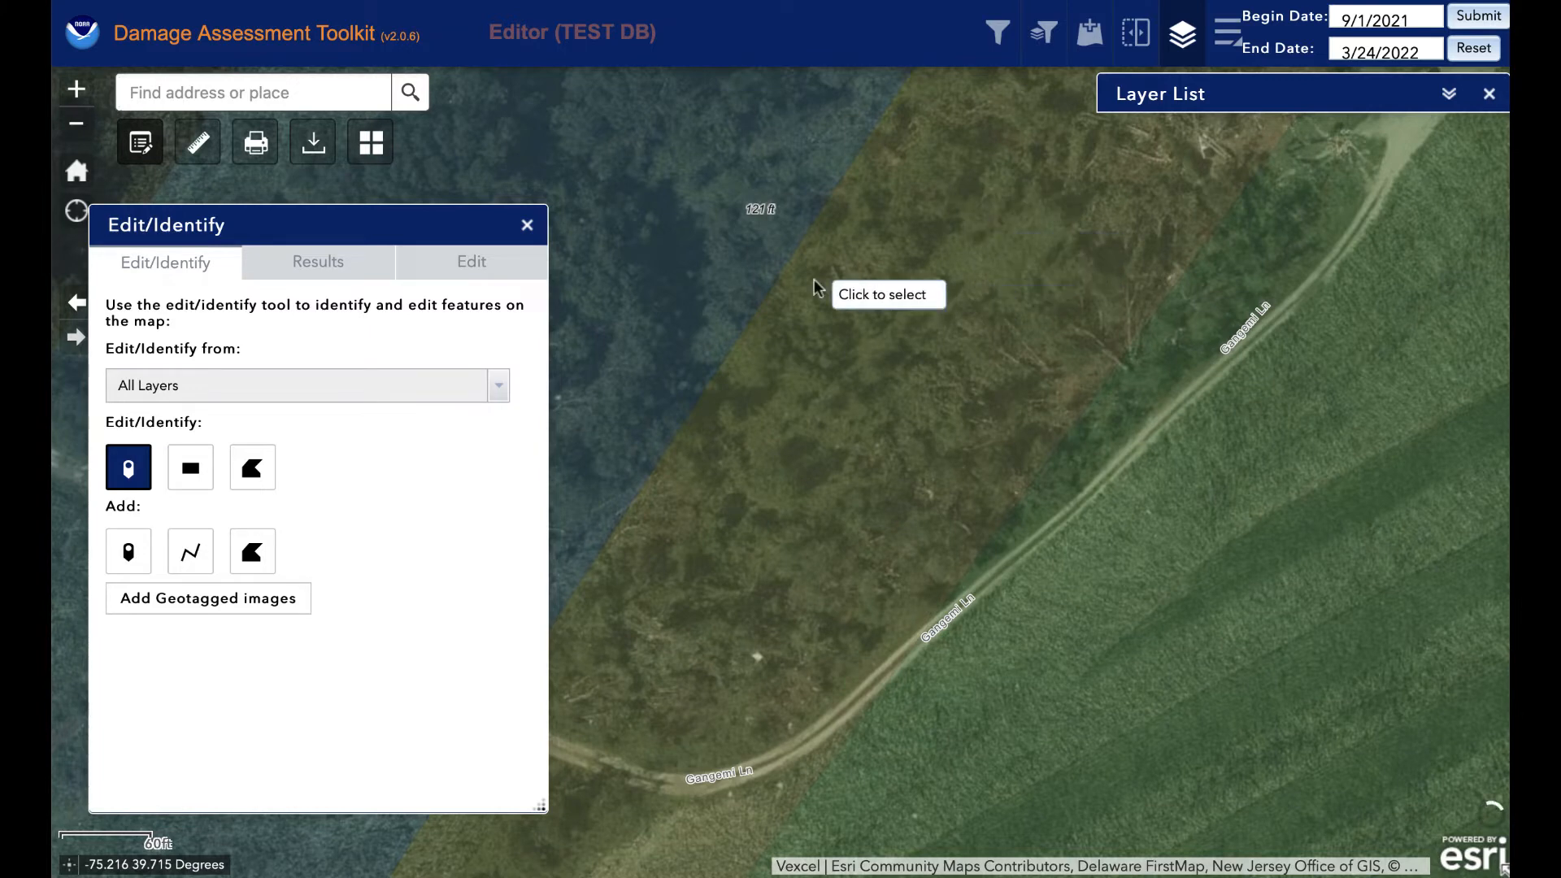
{"action": "double_click", "coordinate": [74, 128]}
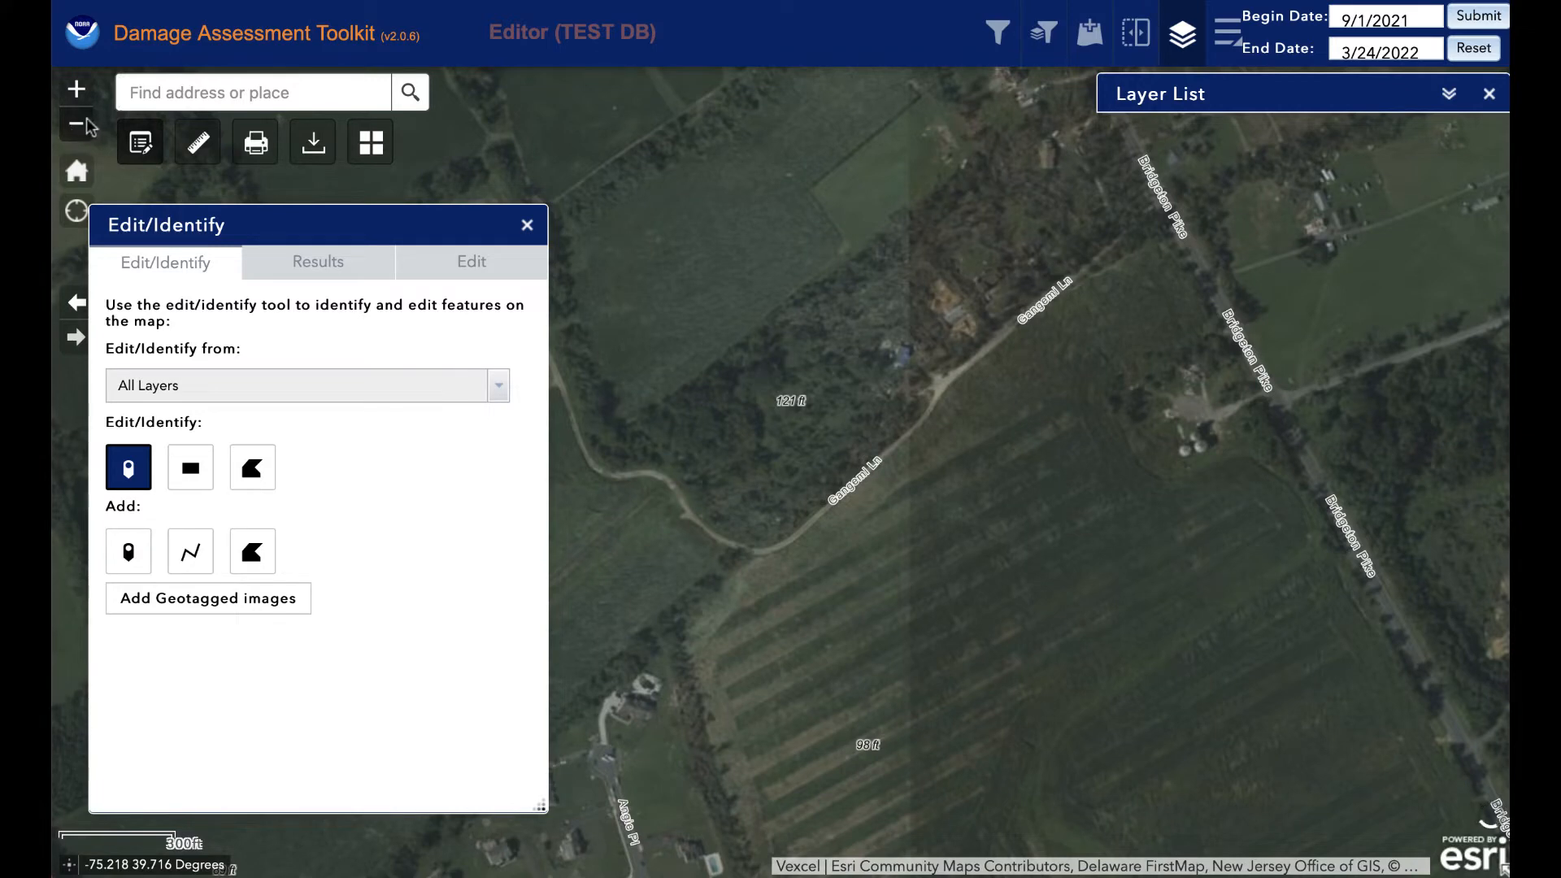
{"action": "left_click", "coordinate": [84, 124]}
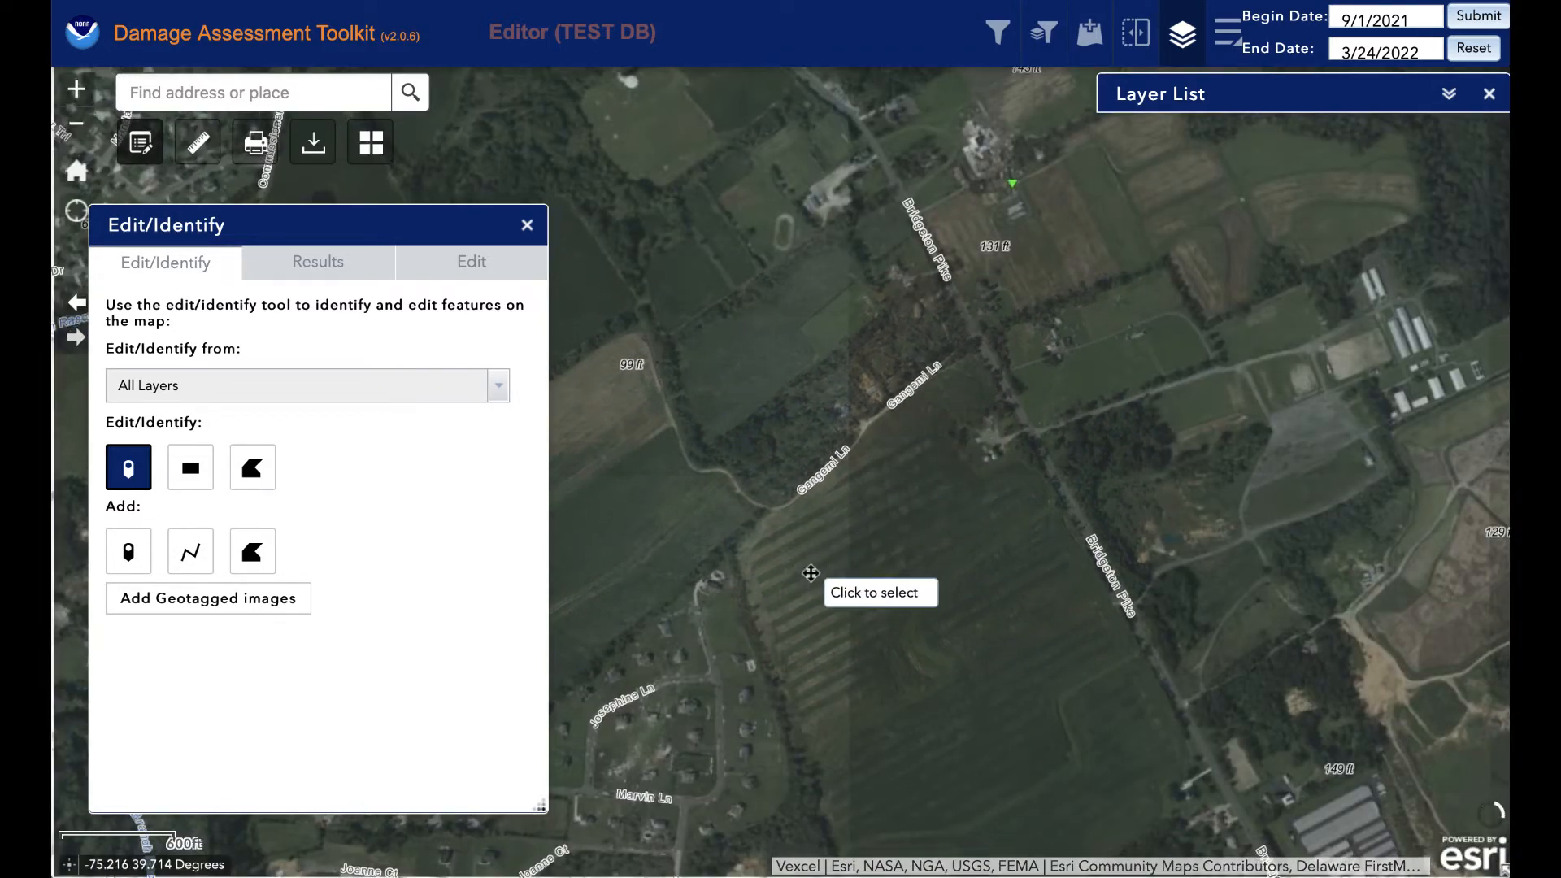
{"action": "left_click_drag", "start_coordinate": [810, 573], "coordinate": [890, 419]}
{"action": "left_click_drag", "start_coordinate": [824, 578], "coordinate": [845, 492]}
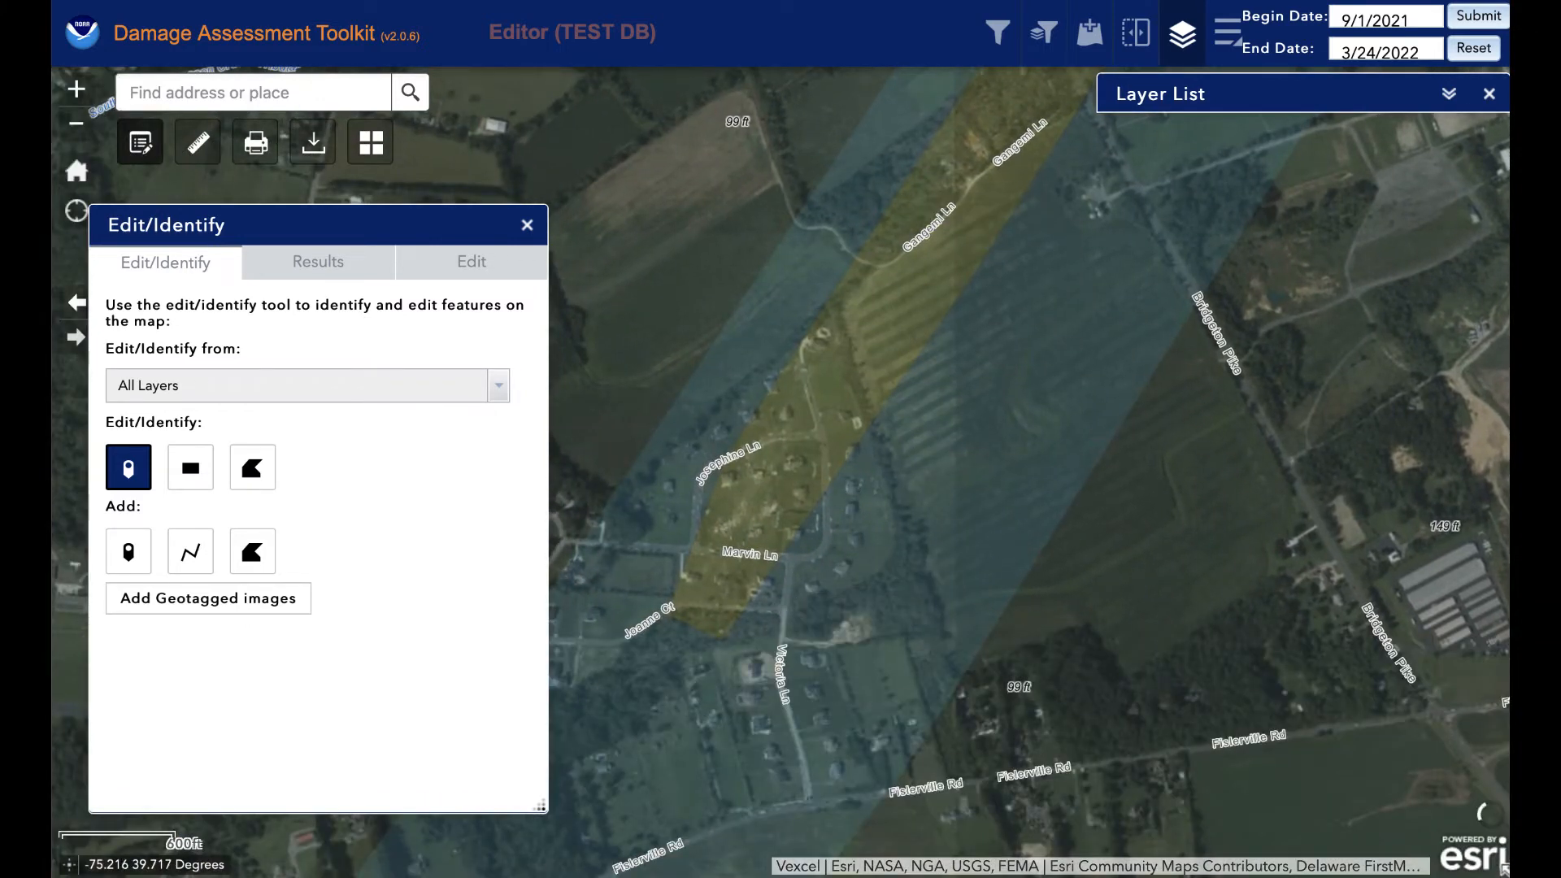
Step: Cut the EF2 polygon back from Marvin Ln toward Gangemi Ln by deleting southern vertices, confirm it contains no PII, and submit the edited shape
{"action": "left_click", "coordinate": [910, 0]}
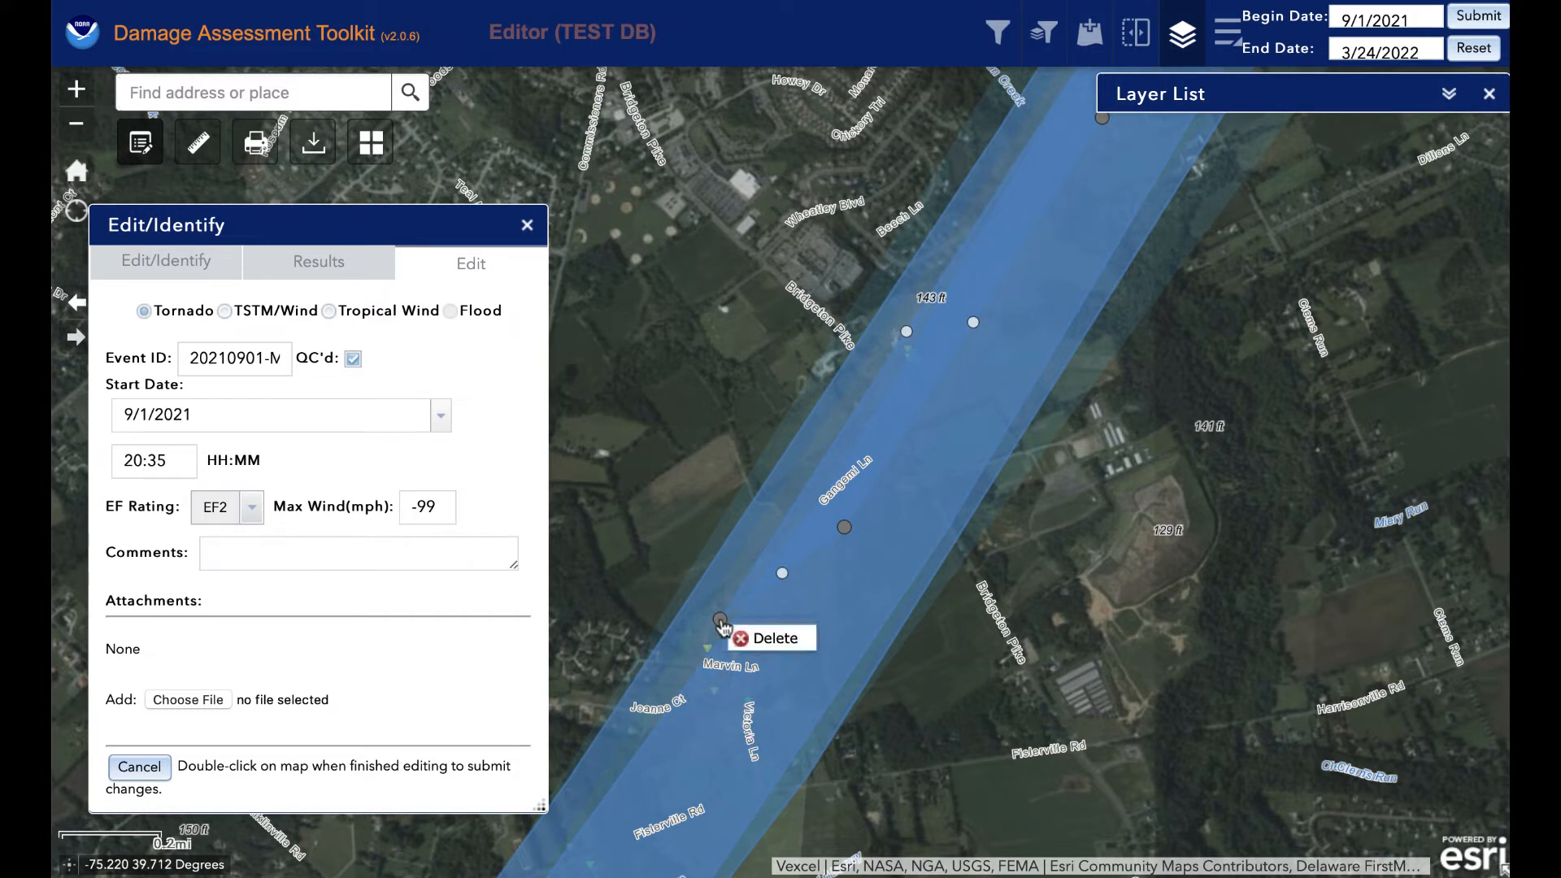
{"action": "left_click", "coordinate": [775, 639]}
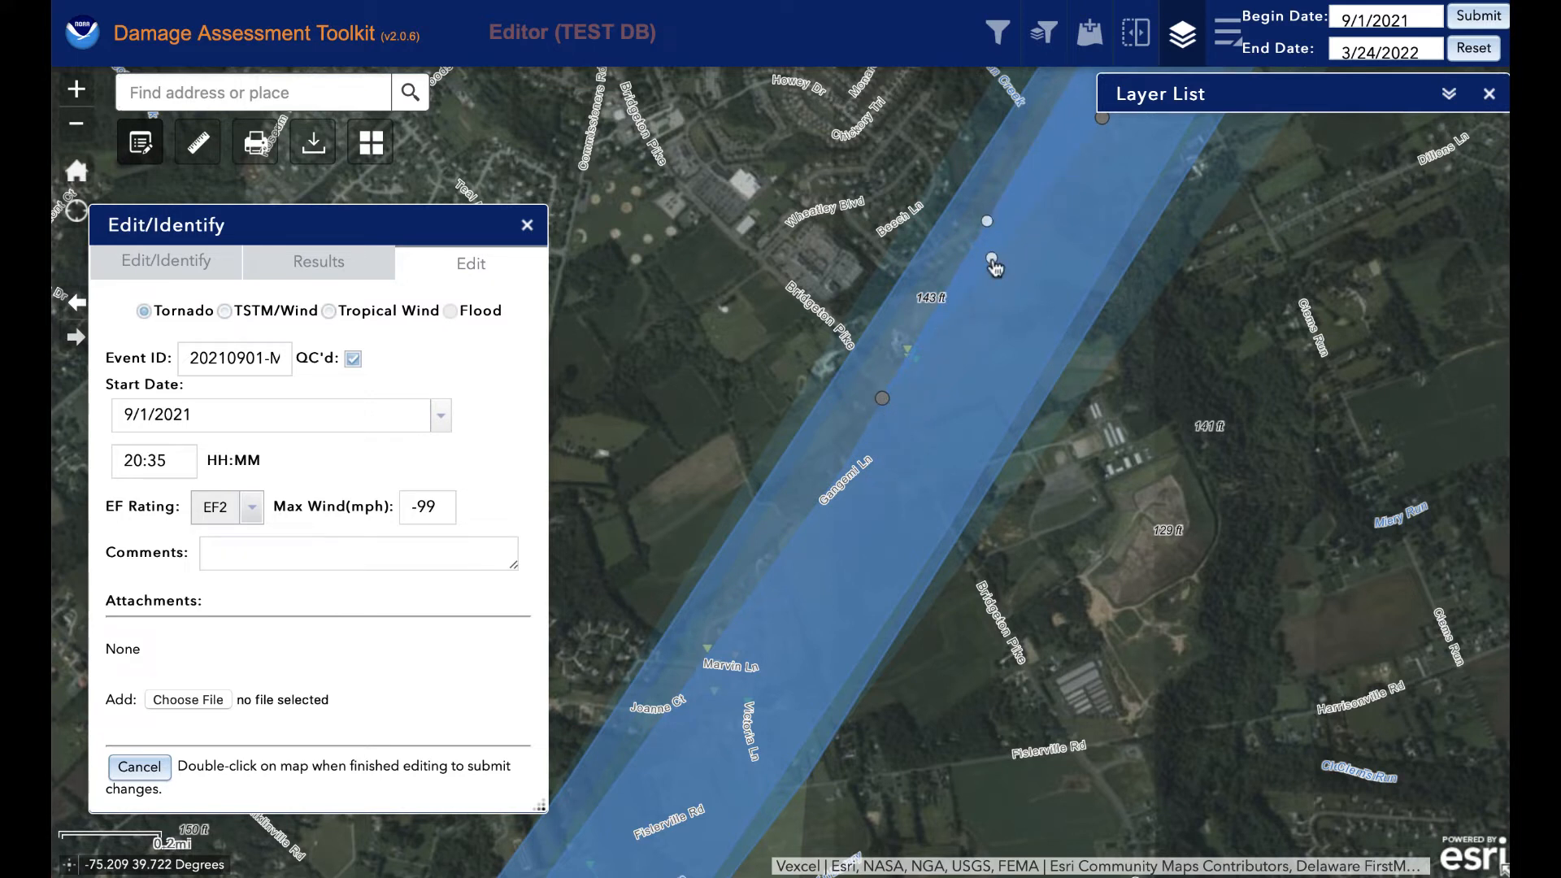
{"action": "left_click", "coordinate": [897, 407]}
{"action": "left_click_drag", "start_coordinate": [927, 706], "coordinate": [1000, 603]}
{"action": "double_click", "coordinate": [906, 643]}
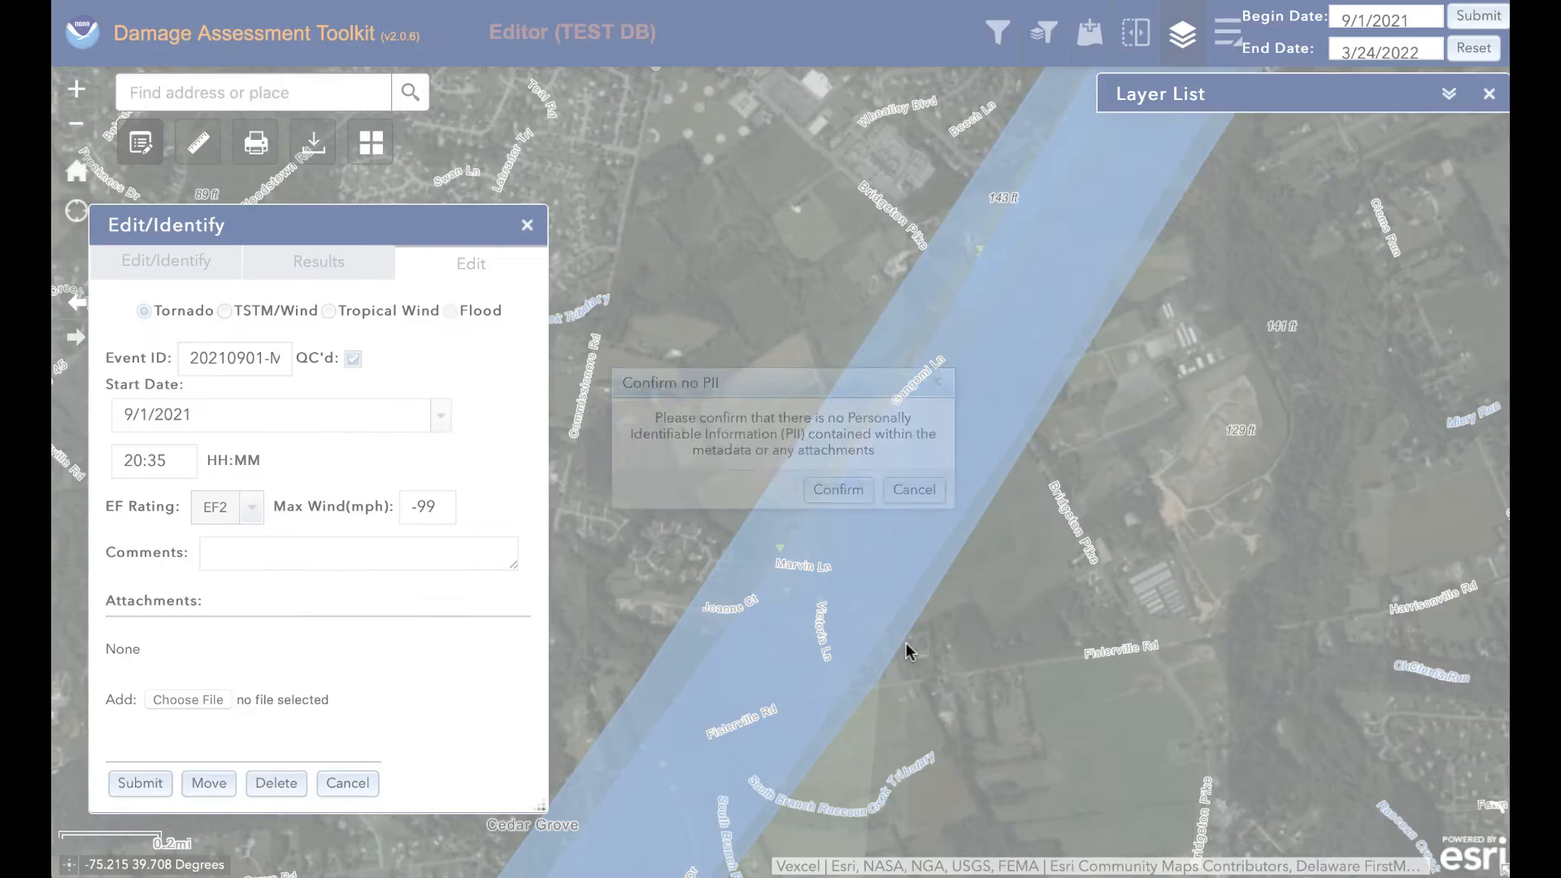
{"action": "left_click", "coordinate": [844, 488]}
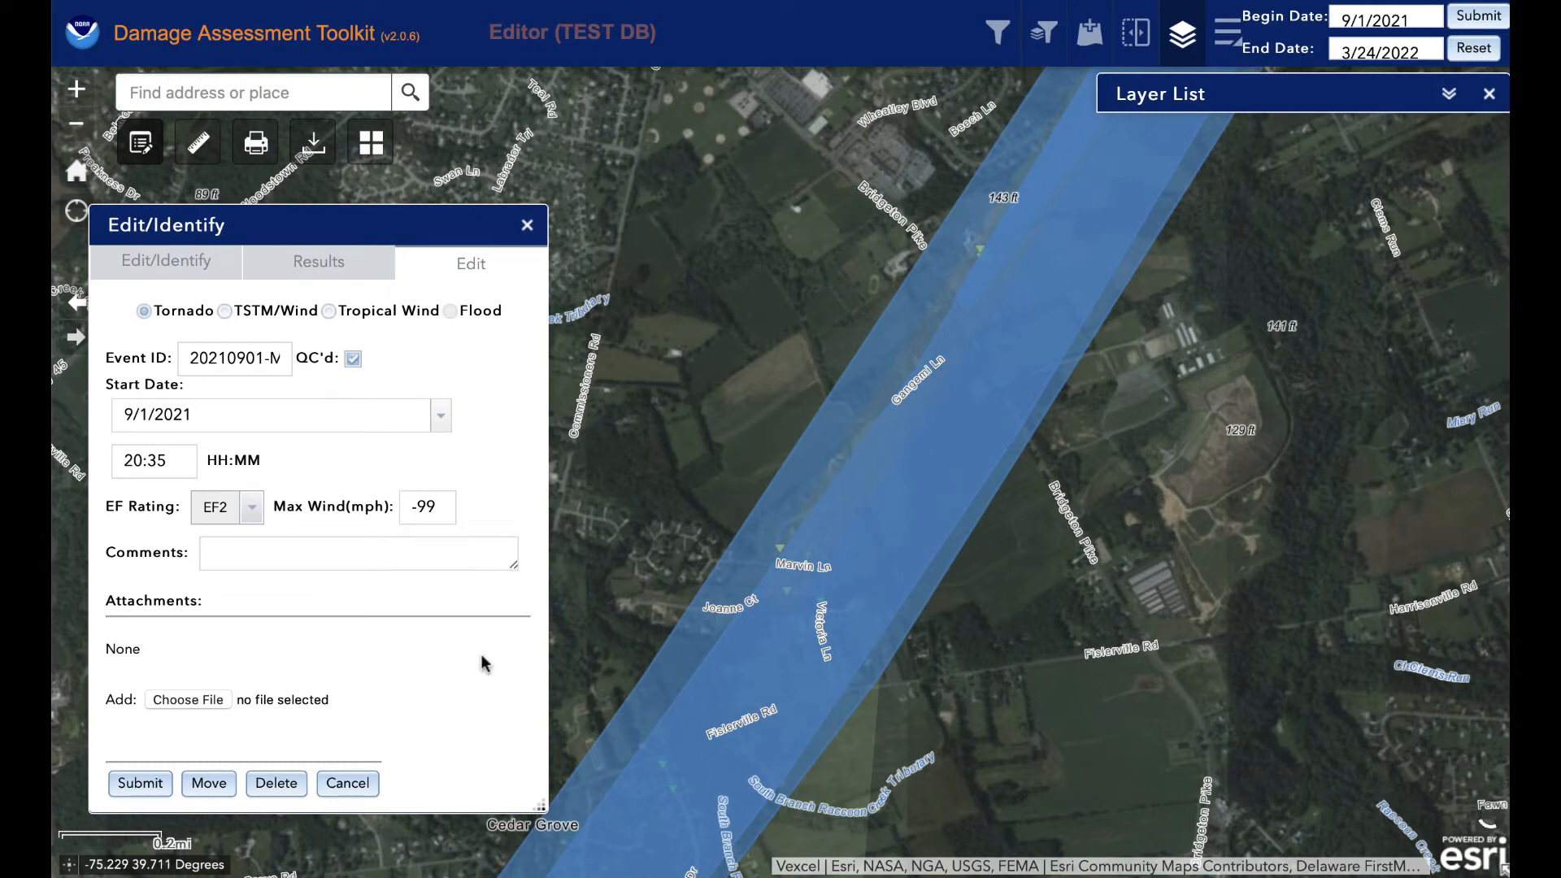
{"action": "left_click", "coordinate": [225, 792]}
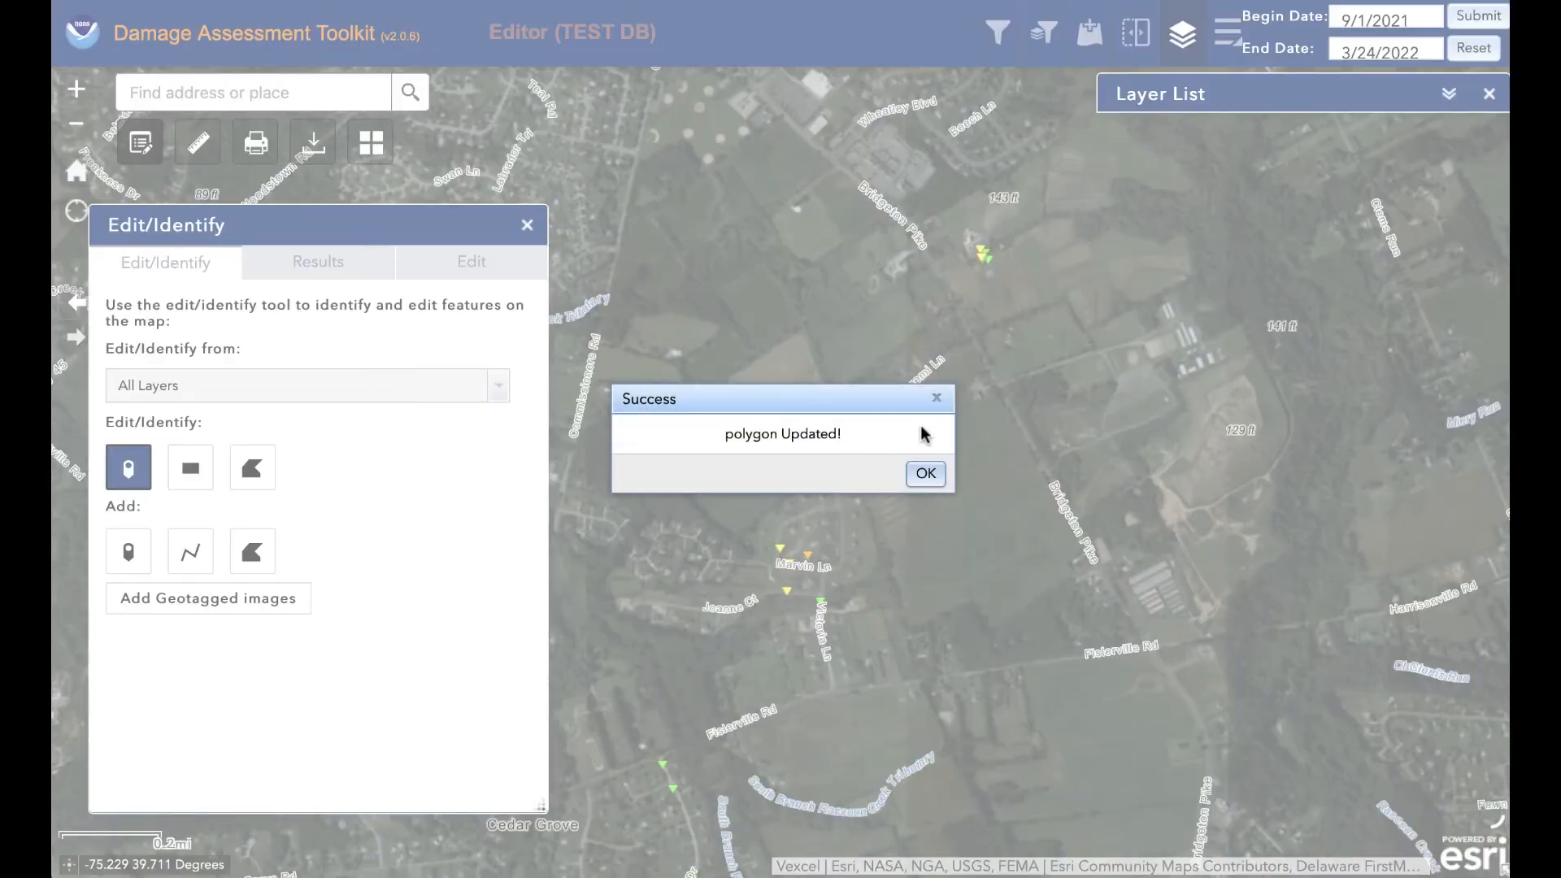
{"action": "left_click", "coordinate": [924, 478]}
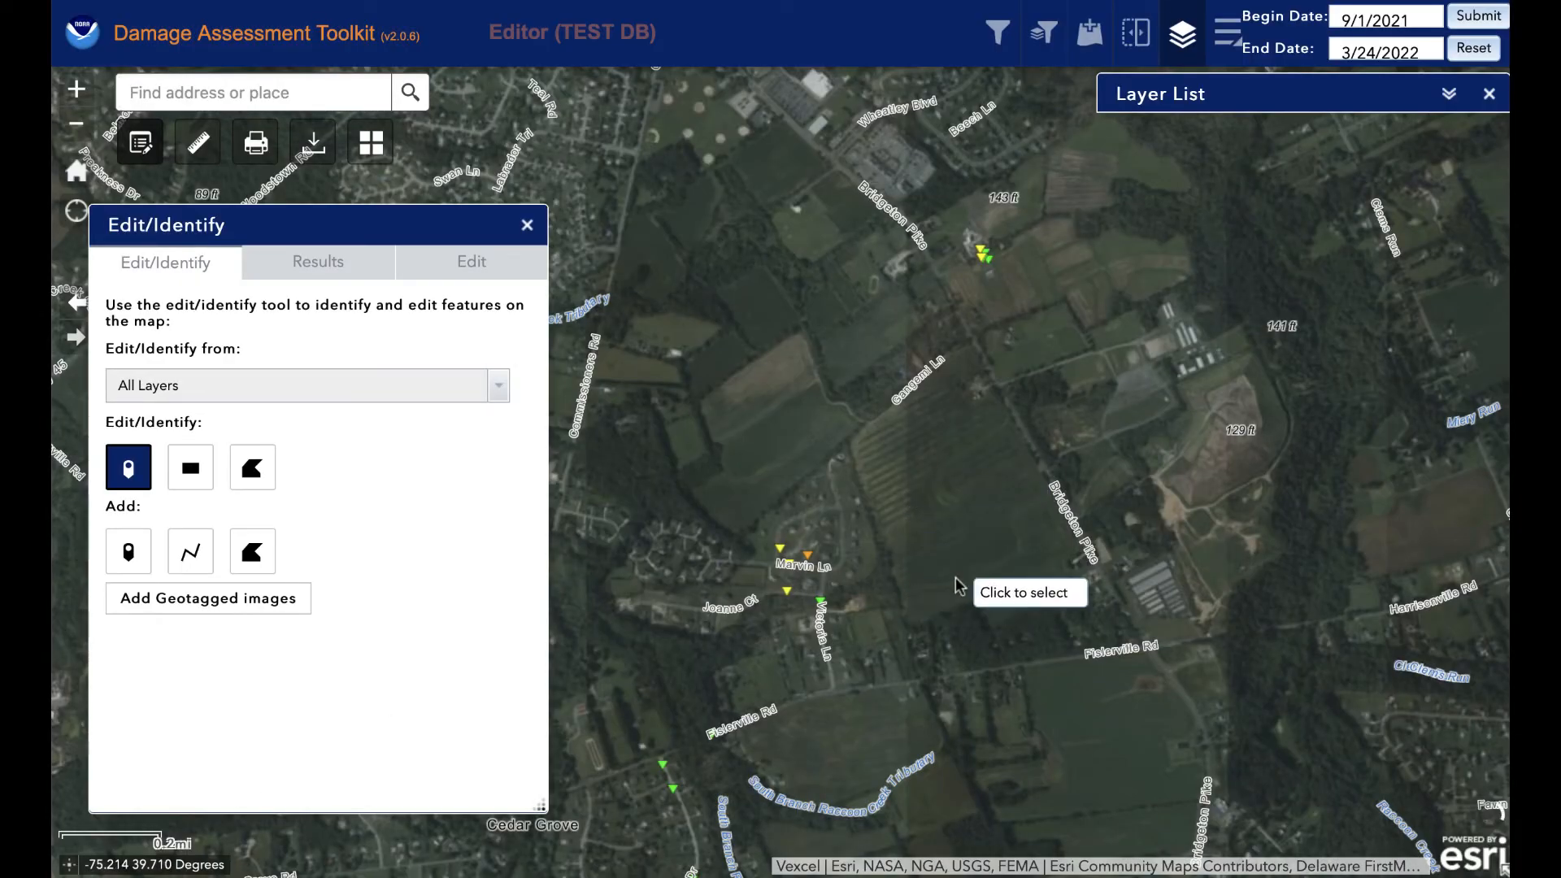
Step: Examine the shortened polygon's end at the Gangemi Ln bend and the neighborhood around Angie Pl, Josephine Ln and Marvin Ln
{"action": "scroll", "coordinate": [1056, 560], "scroll_direction": "up", "scroll_amount": 5}
{"action": "left_click_drag", "start_coordinate": [898, 498], "coordinate": [1119, 299]}
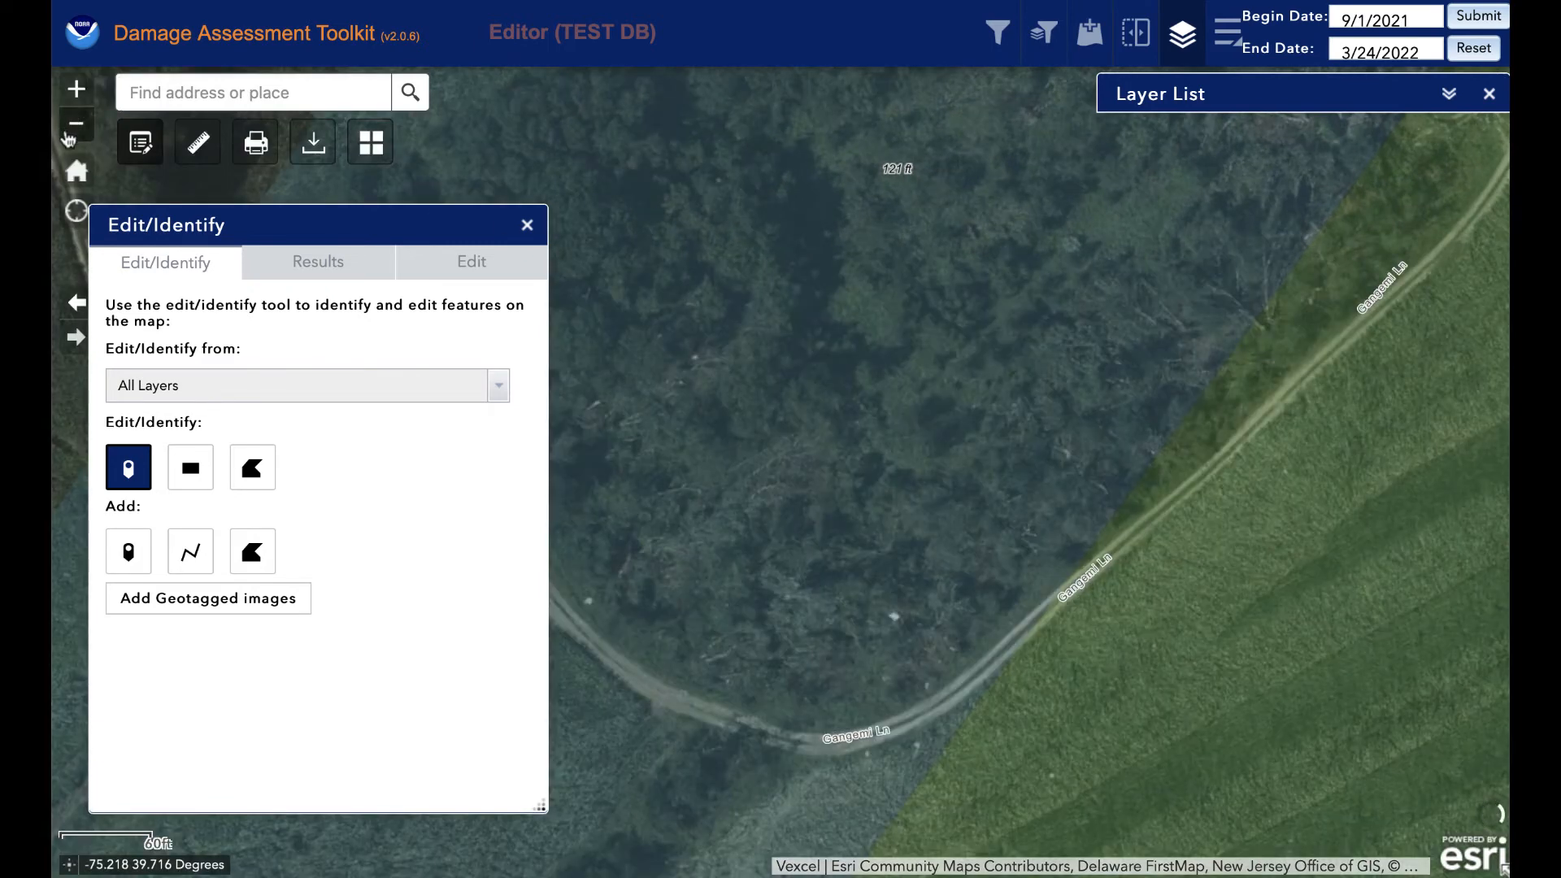
{"action": "left_click", "coordinate": [71, 130]}
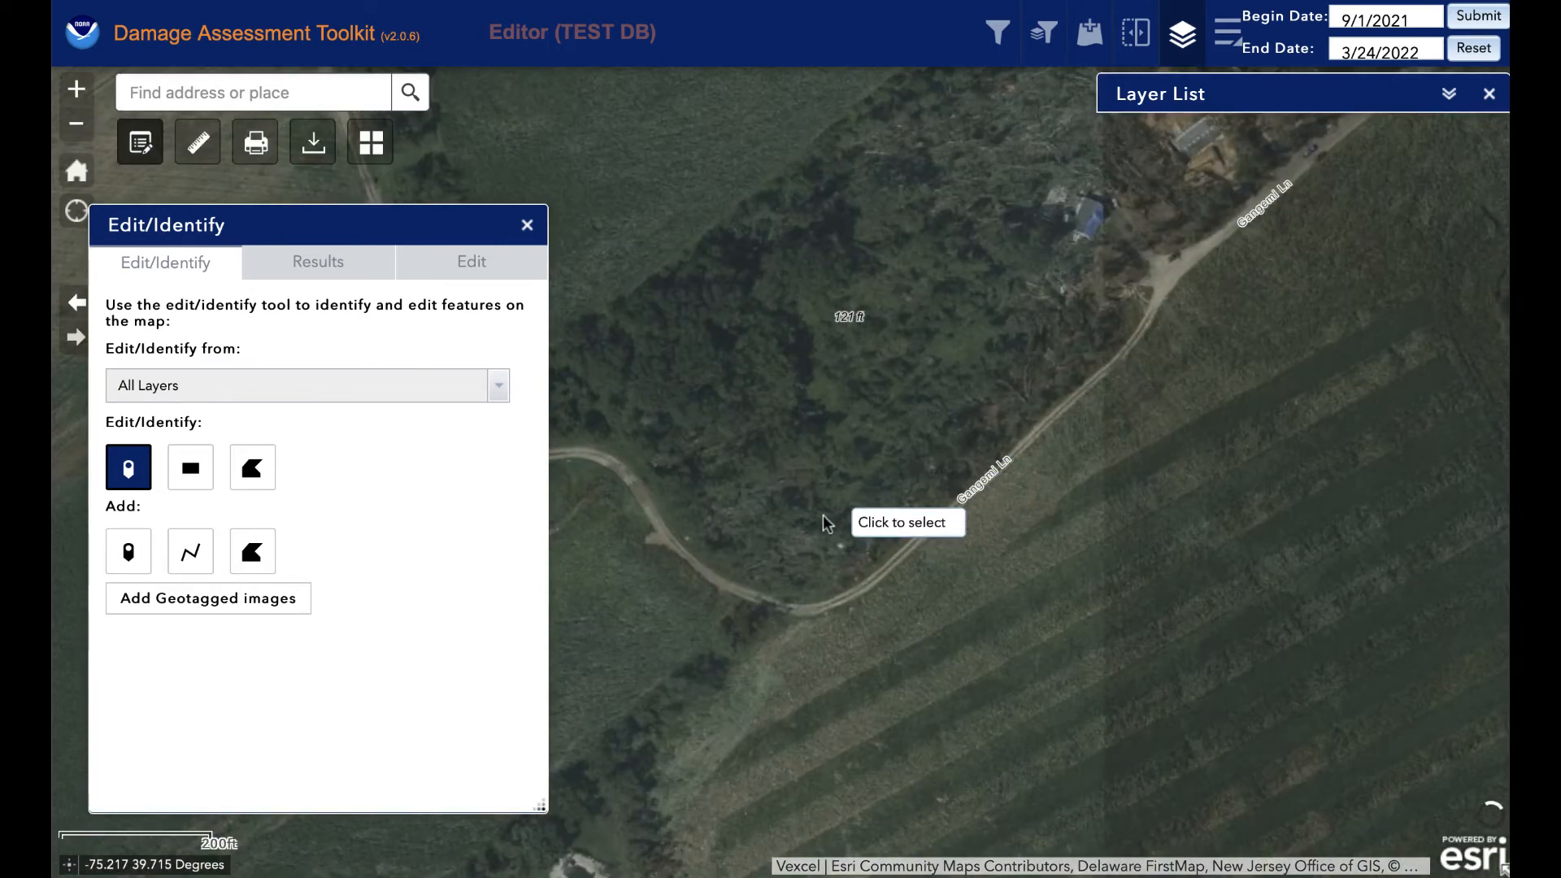
{"action": "left_click_drag", "start_coordinate": [825, 523], "coordinate": [1079, 255]}
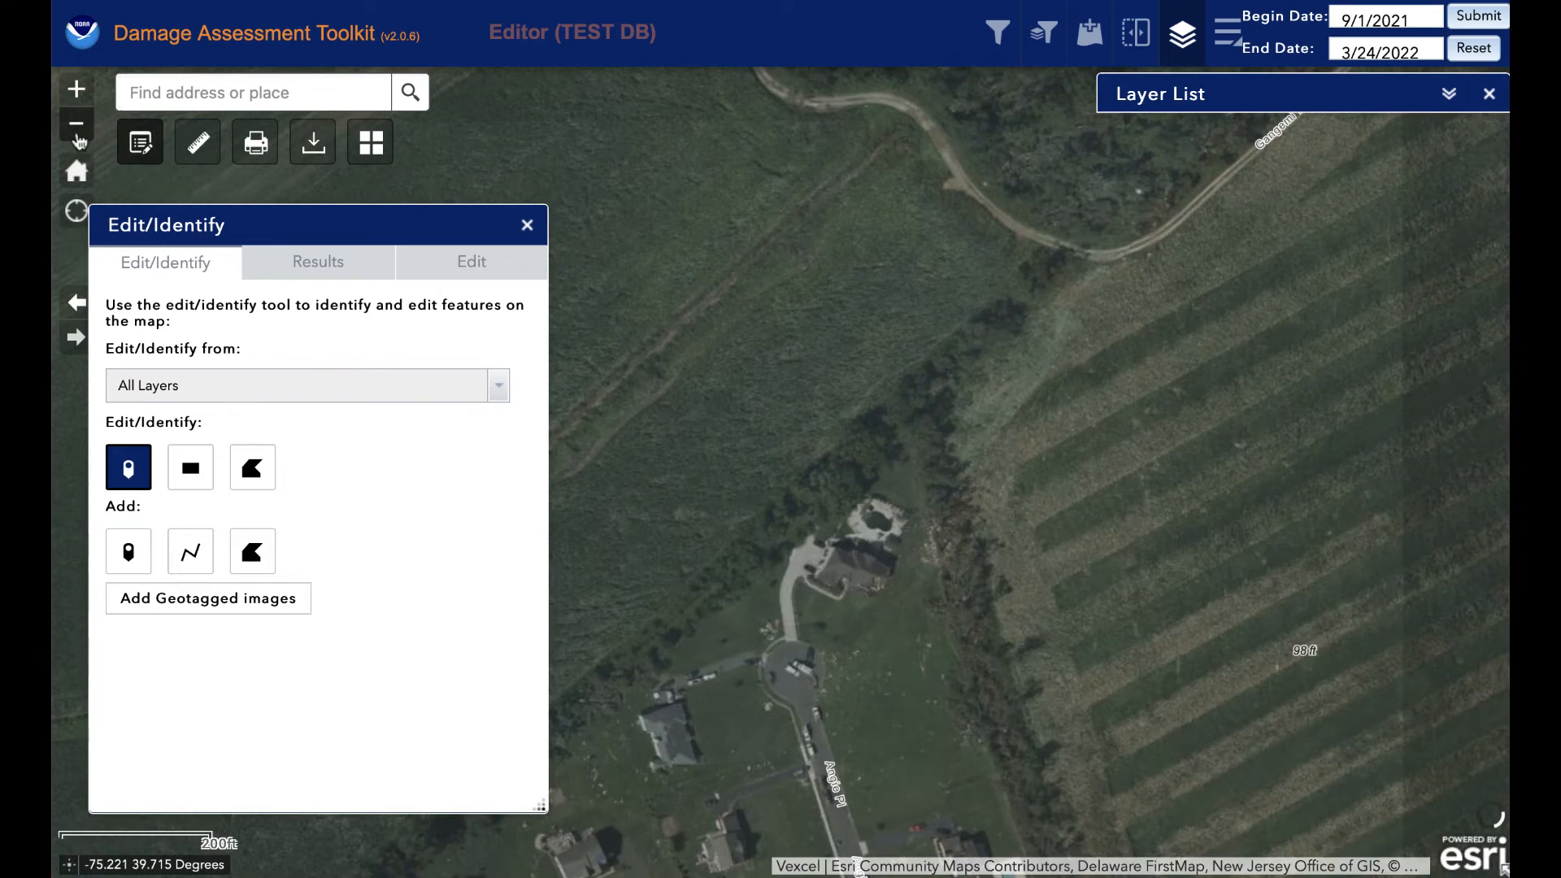
{"action": "left_click", "coordinate": [76, 129]}
{"action": "left_click_drag", "start_coordinate": [774, 710], "coordinate": [981, 354]}
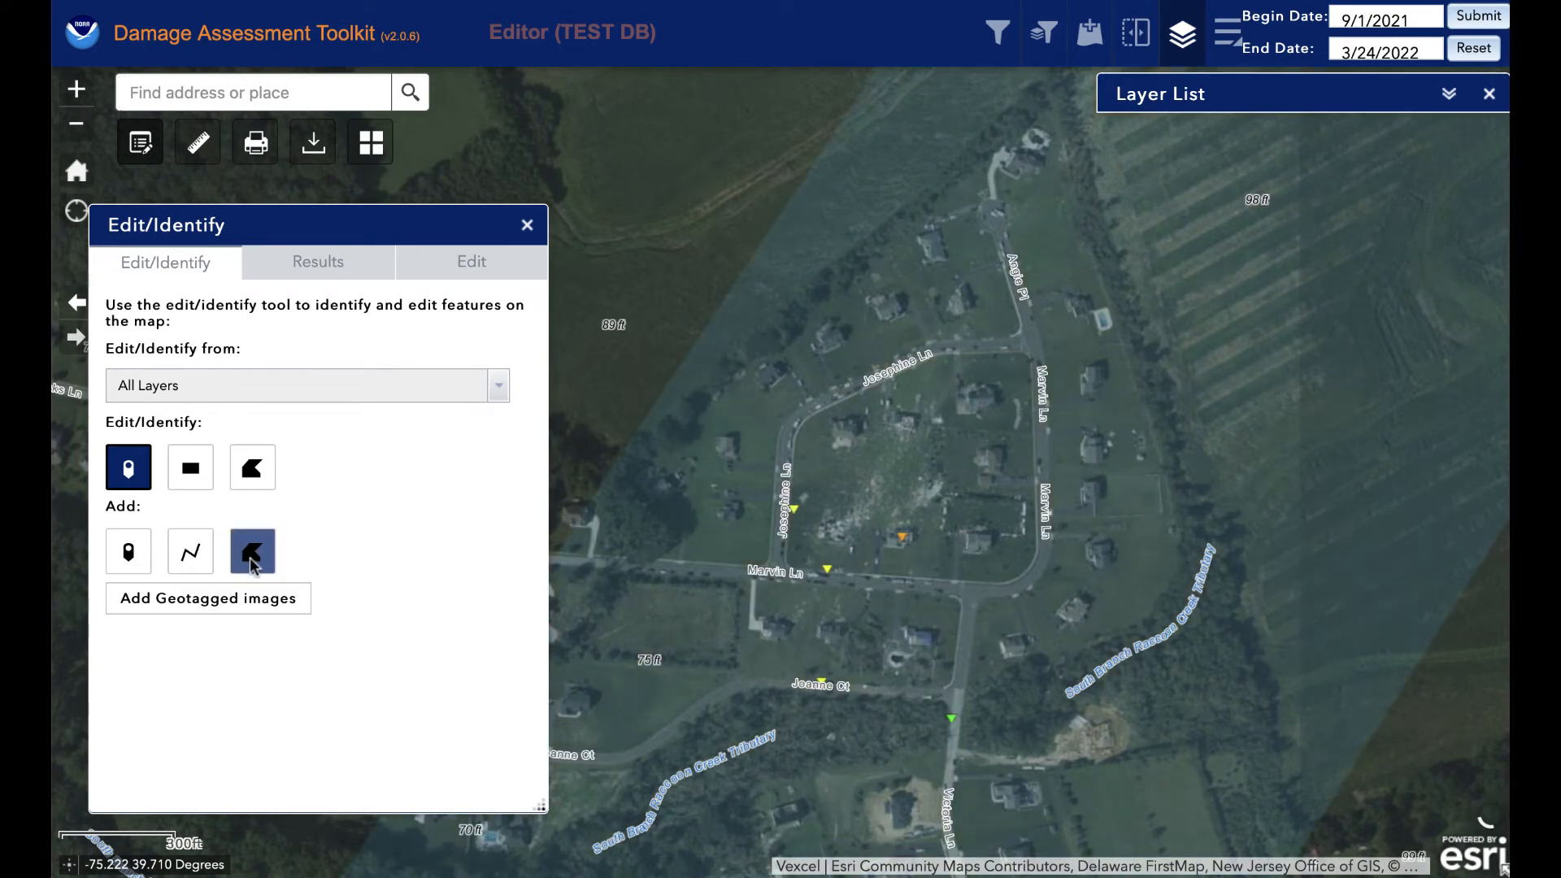
Step: Draw a new damage polygon from Josephine Ln across Marvin Ln to just south of Joanne Ct, fill in its attributes and submit it
{"action": "left_click", "coordinate": [252, 561]}
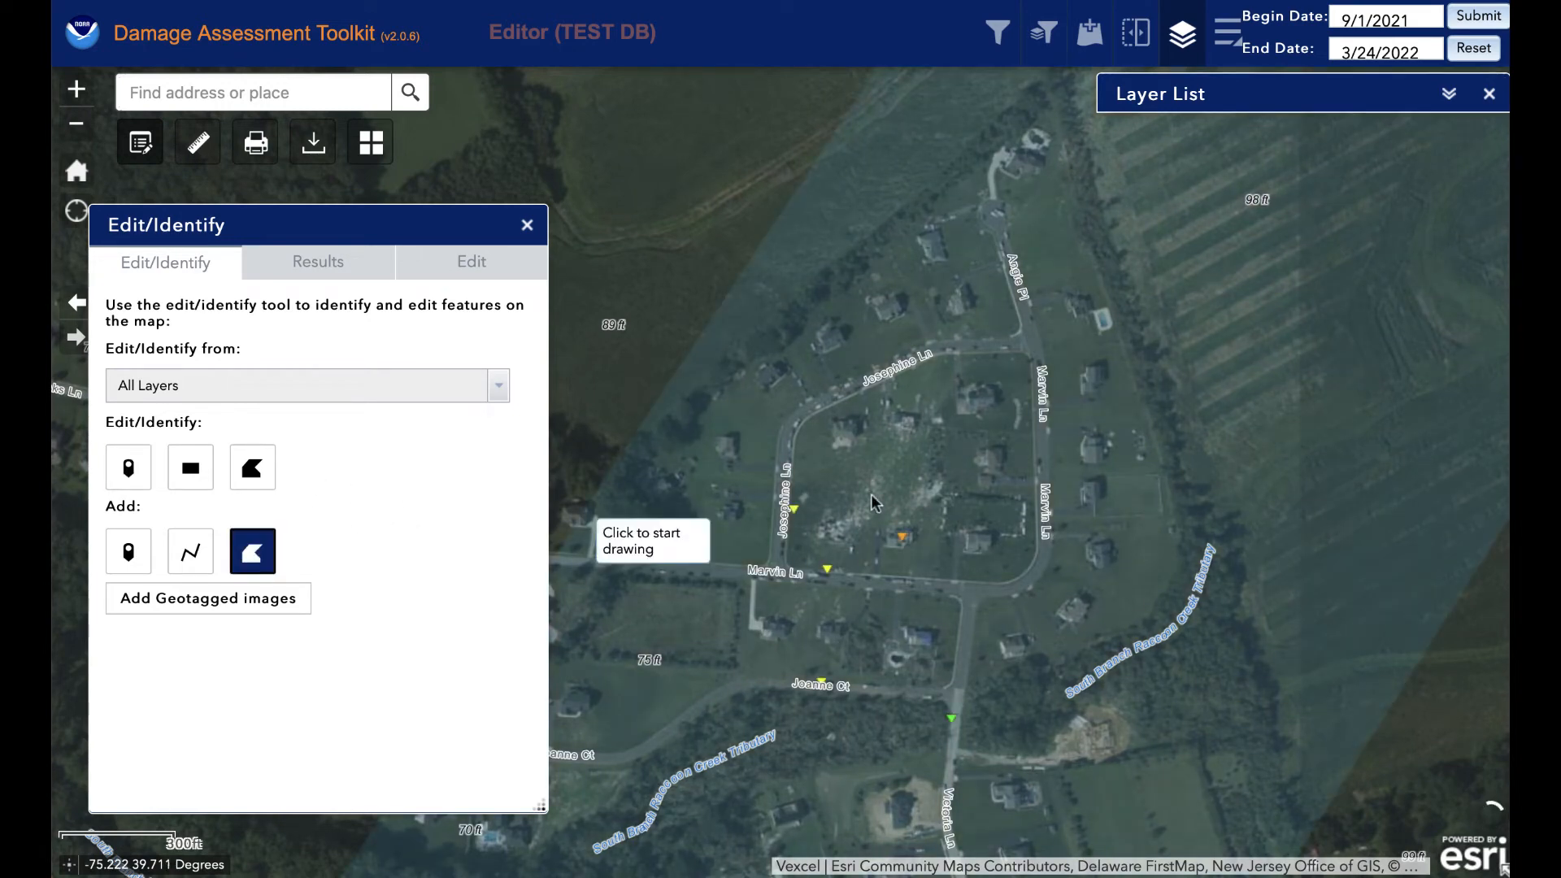
{"action": "left_click", "coordinate": [750, 600]}
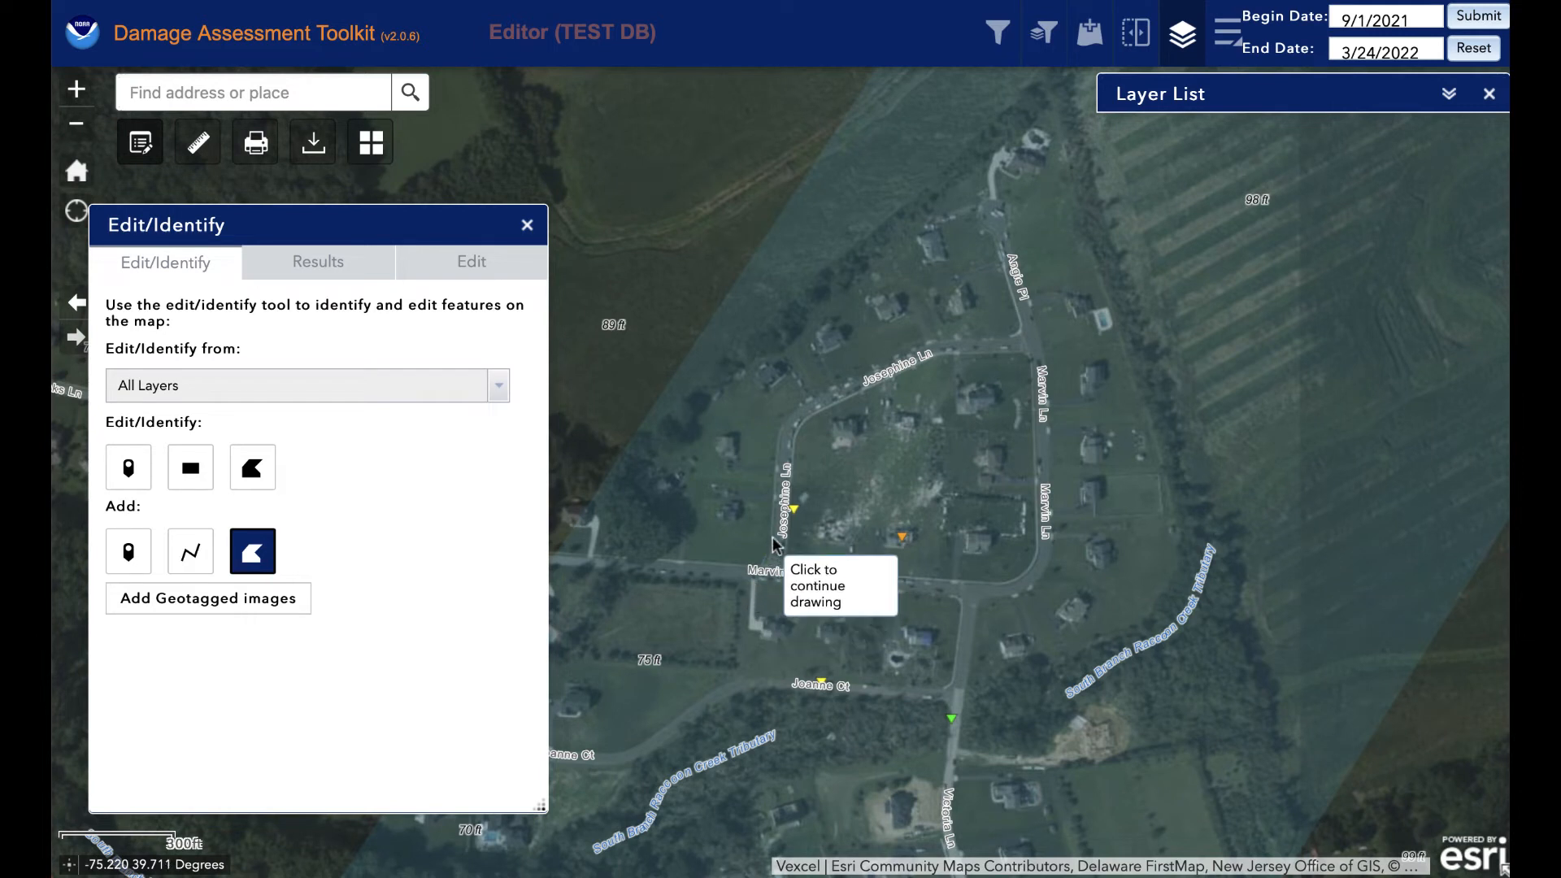
{"action": "left_click", "coordinate": [803, 481]}
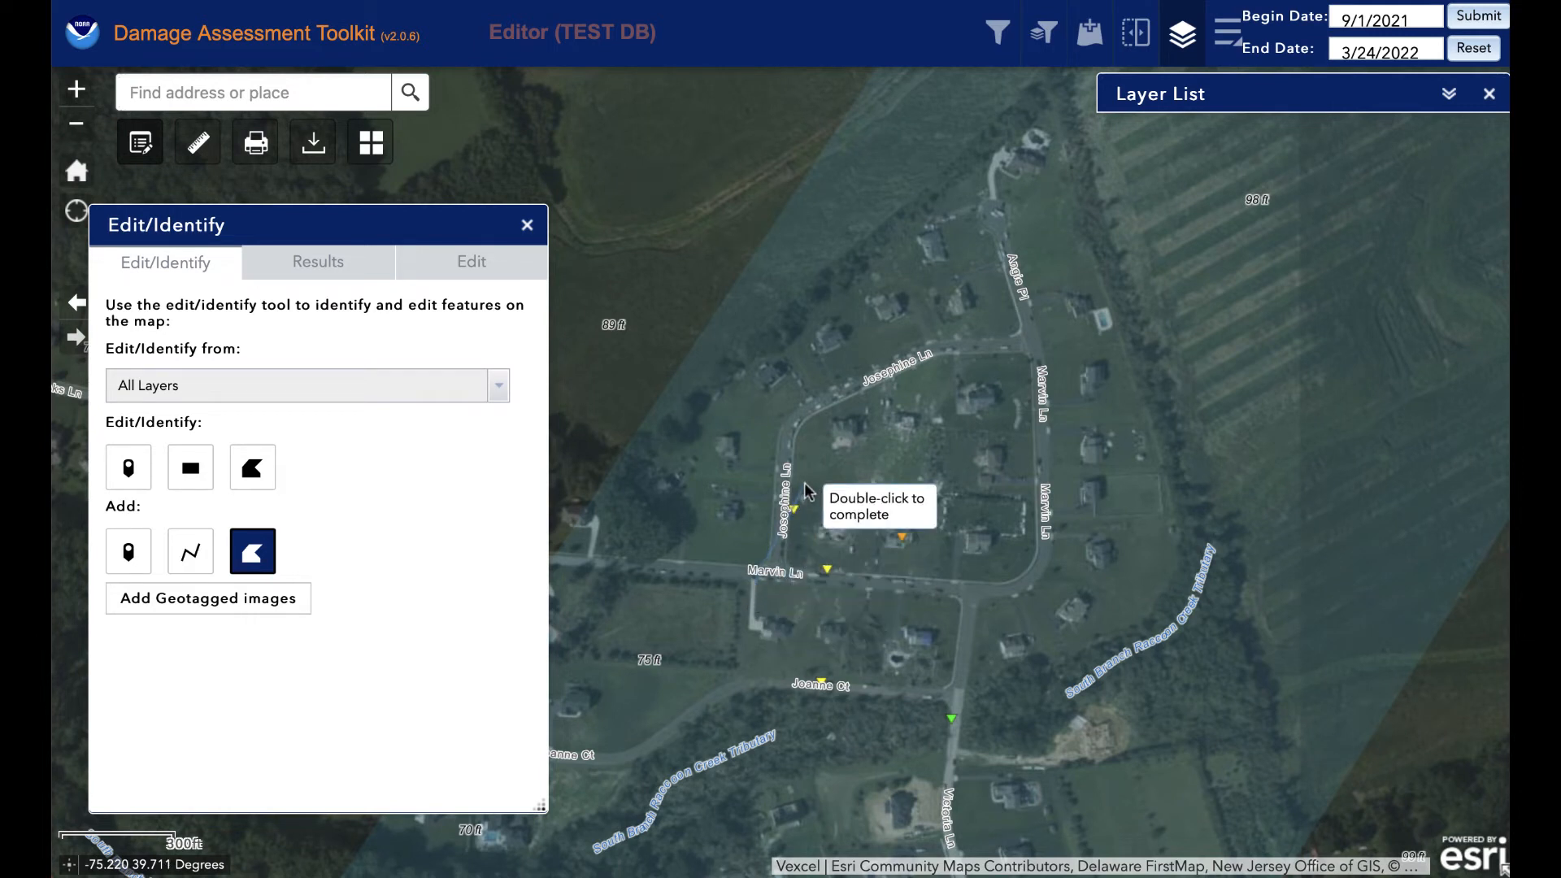
{"action": "left_click", "coordinate": [892, 398]}
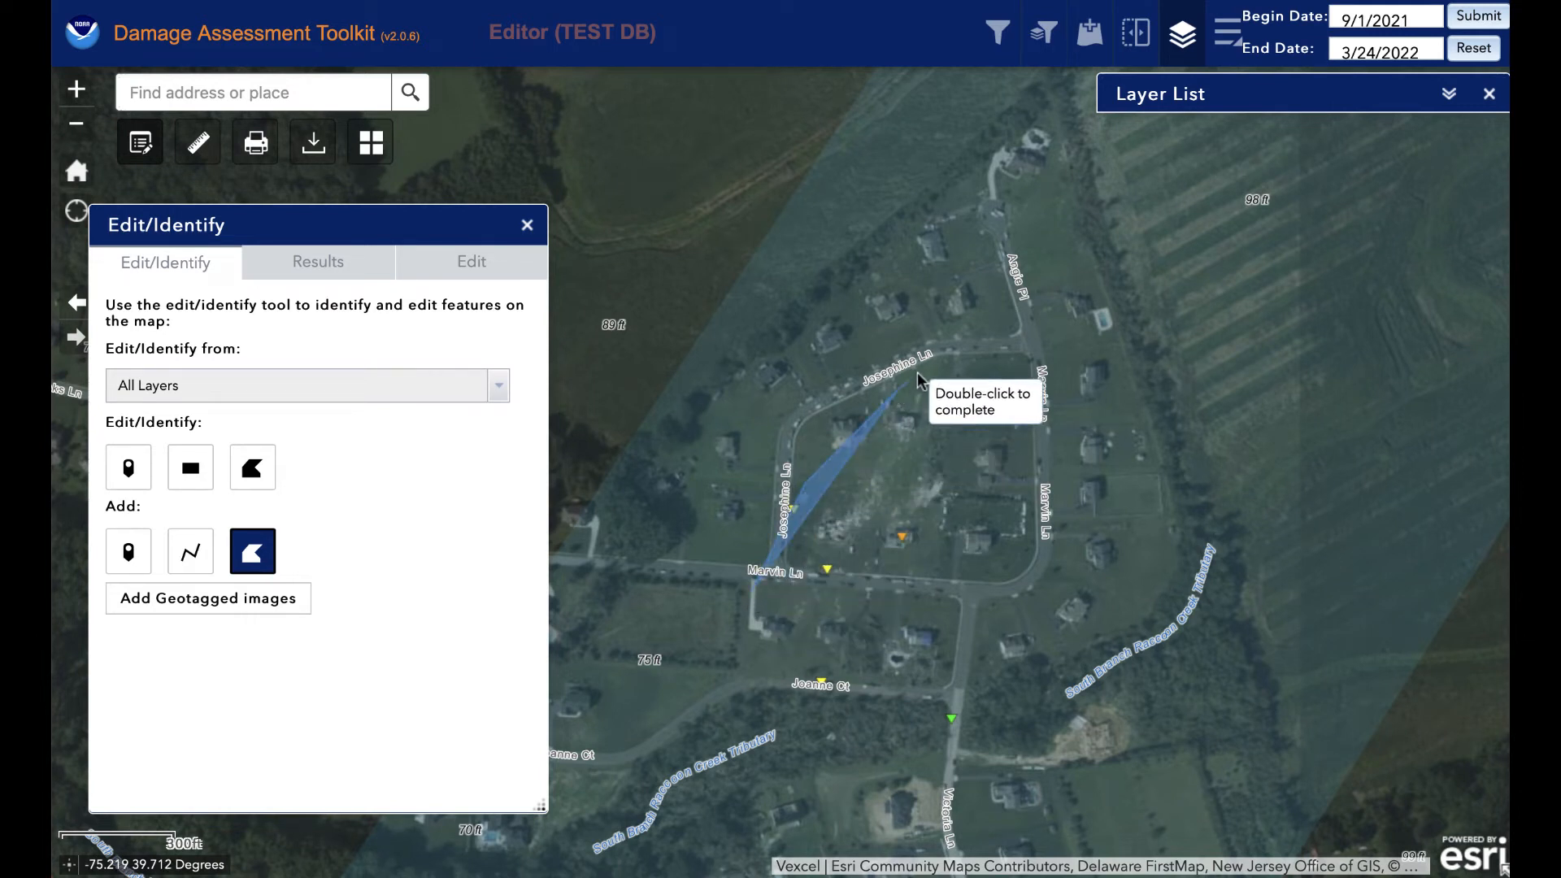
{"action": "left_click", "coordinate": [956, 358]}
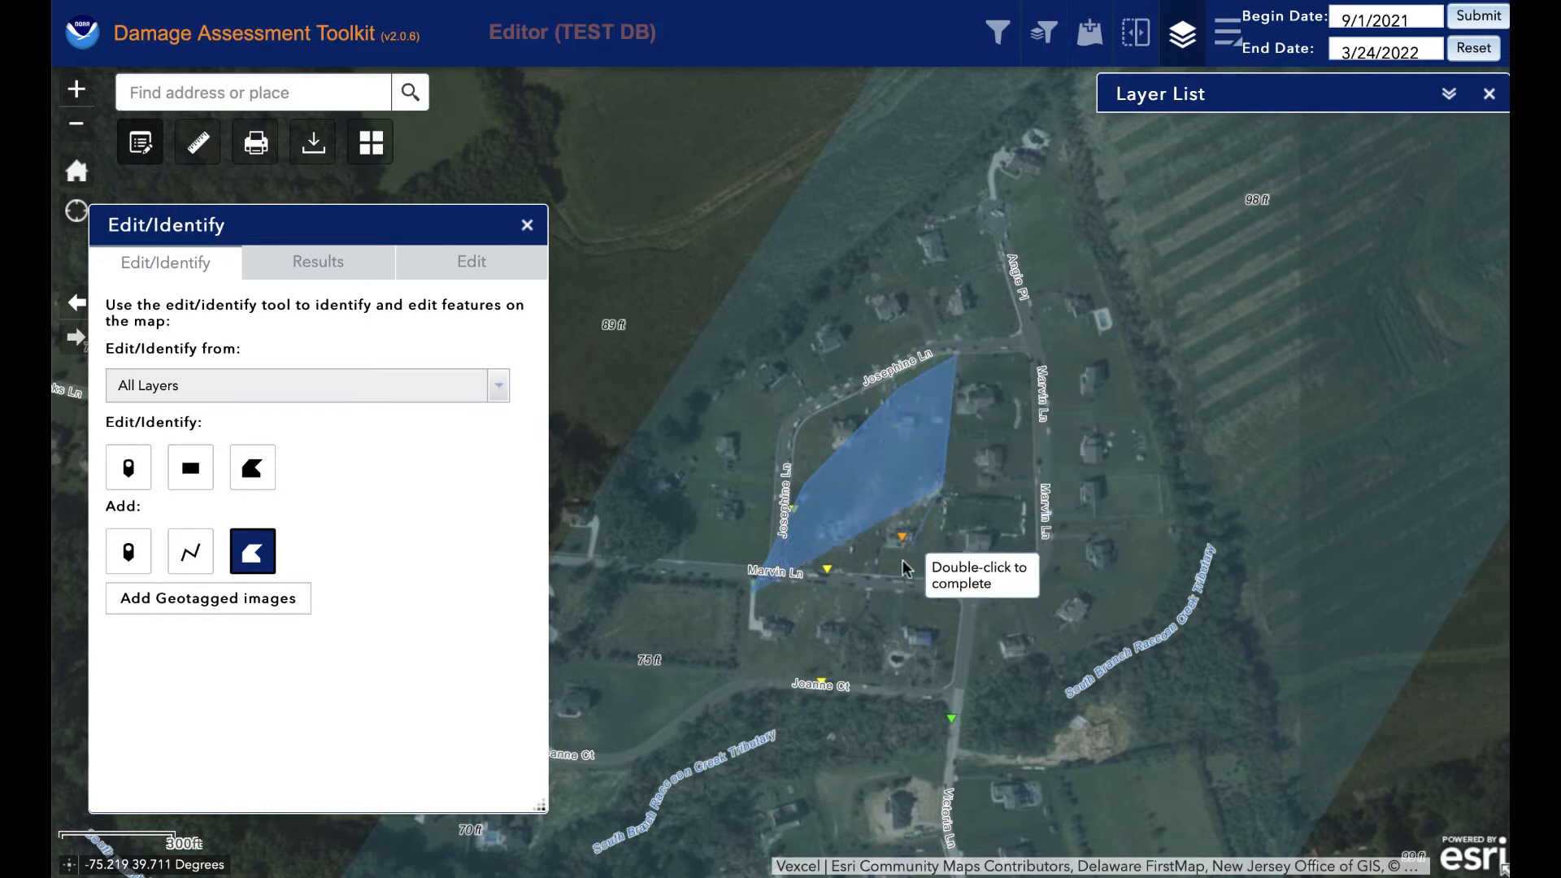
{"action": "left_click", "coordinate": [815, 719]}
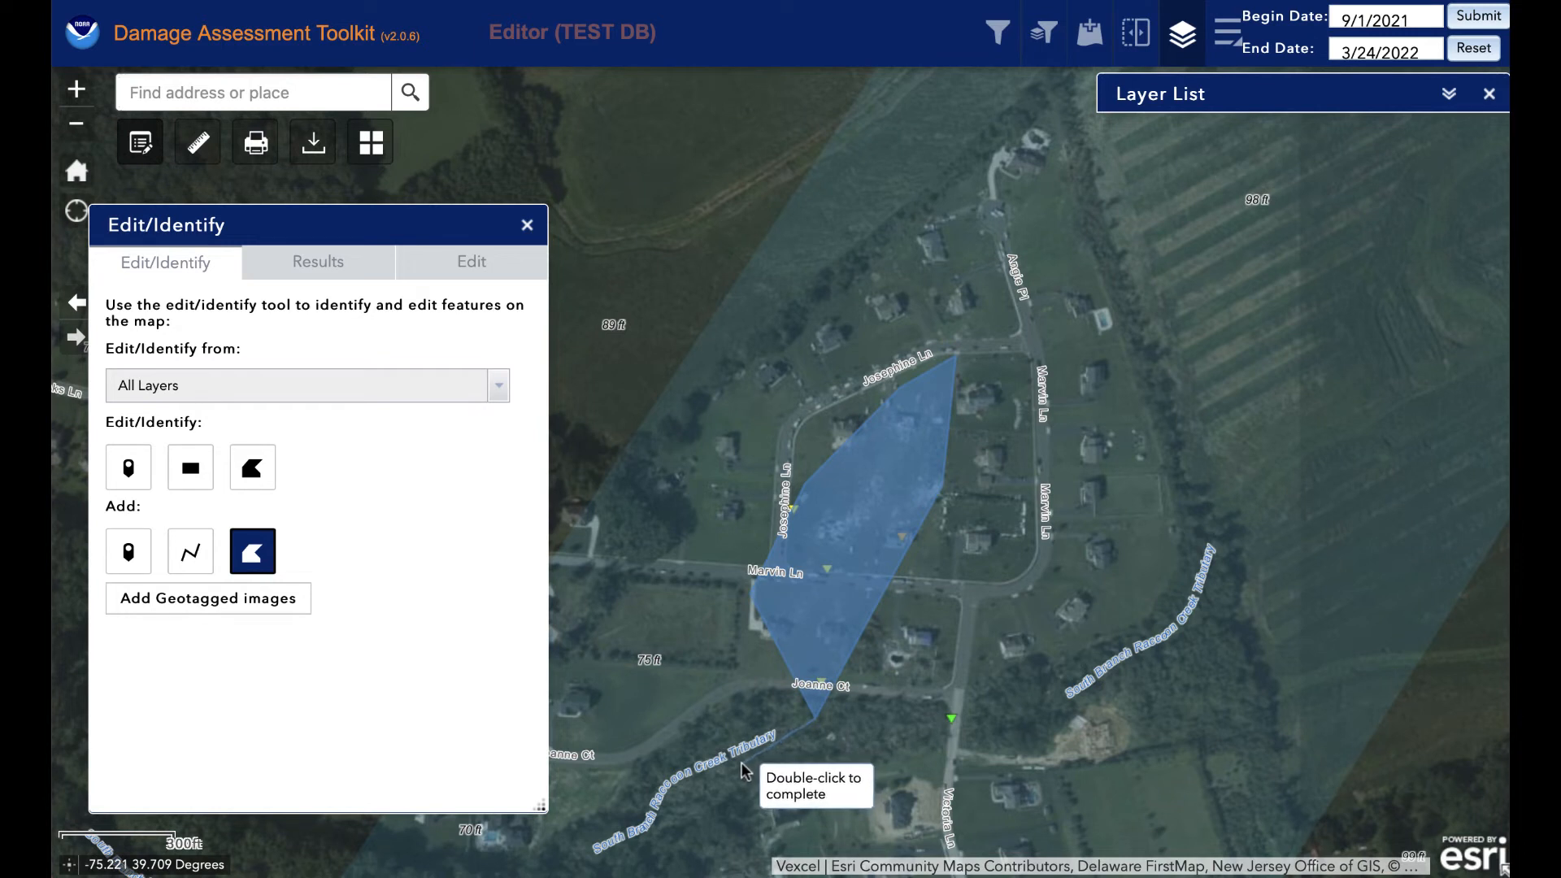
{"action": "double_click", "coordinate": [666, 724]}
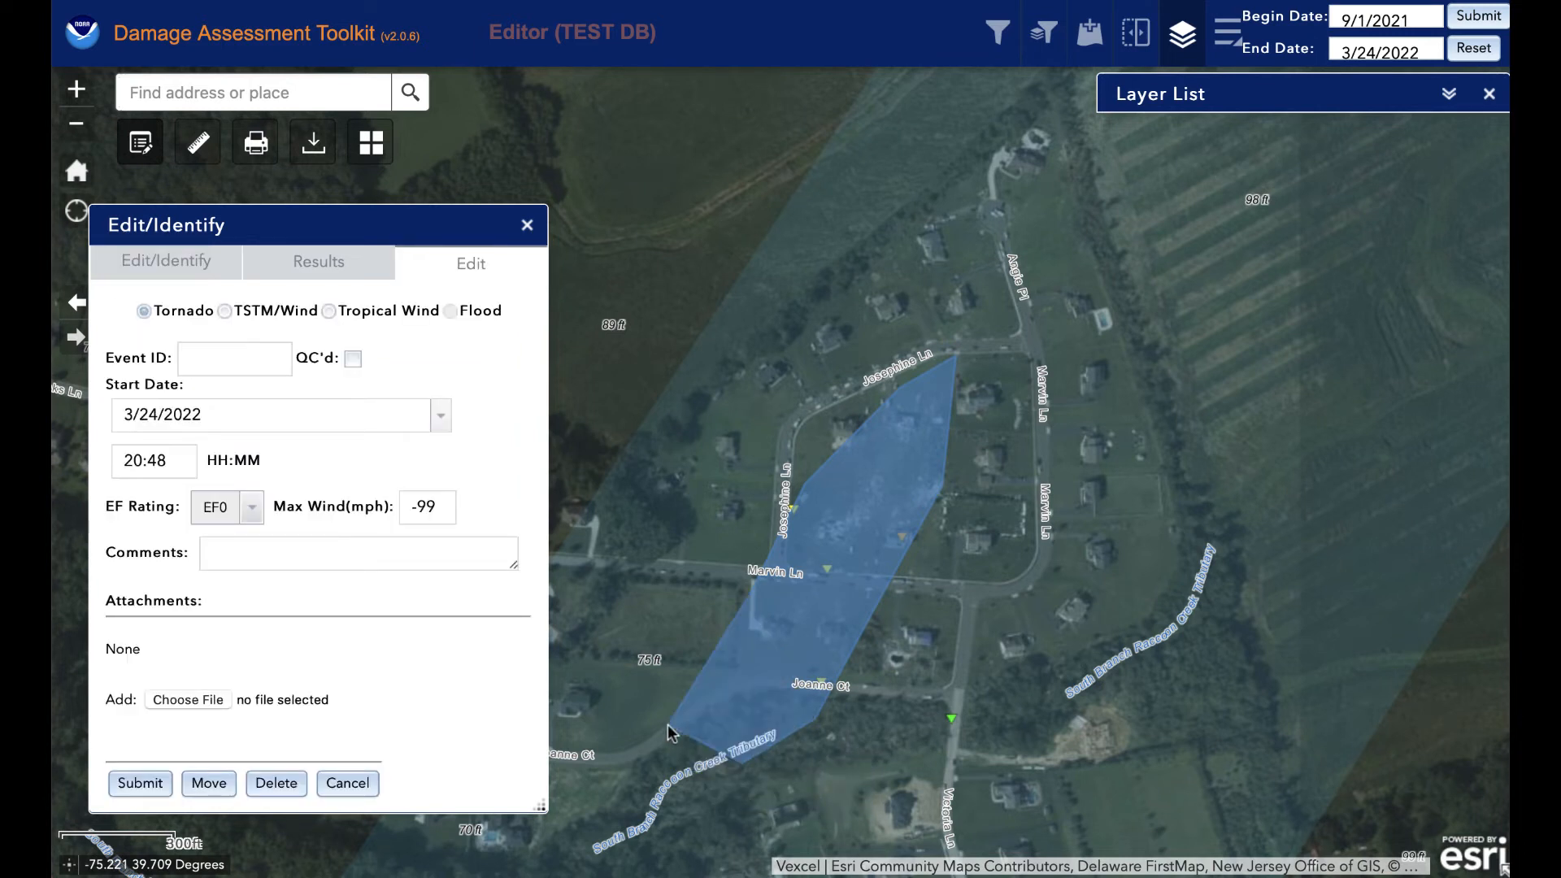
{"action": "left_click", "coordinate": [211, 351]}
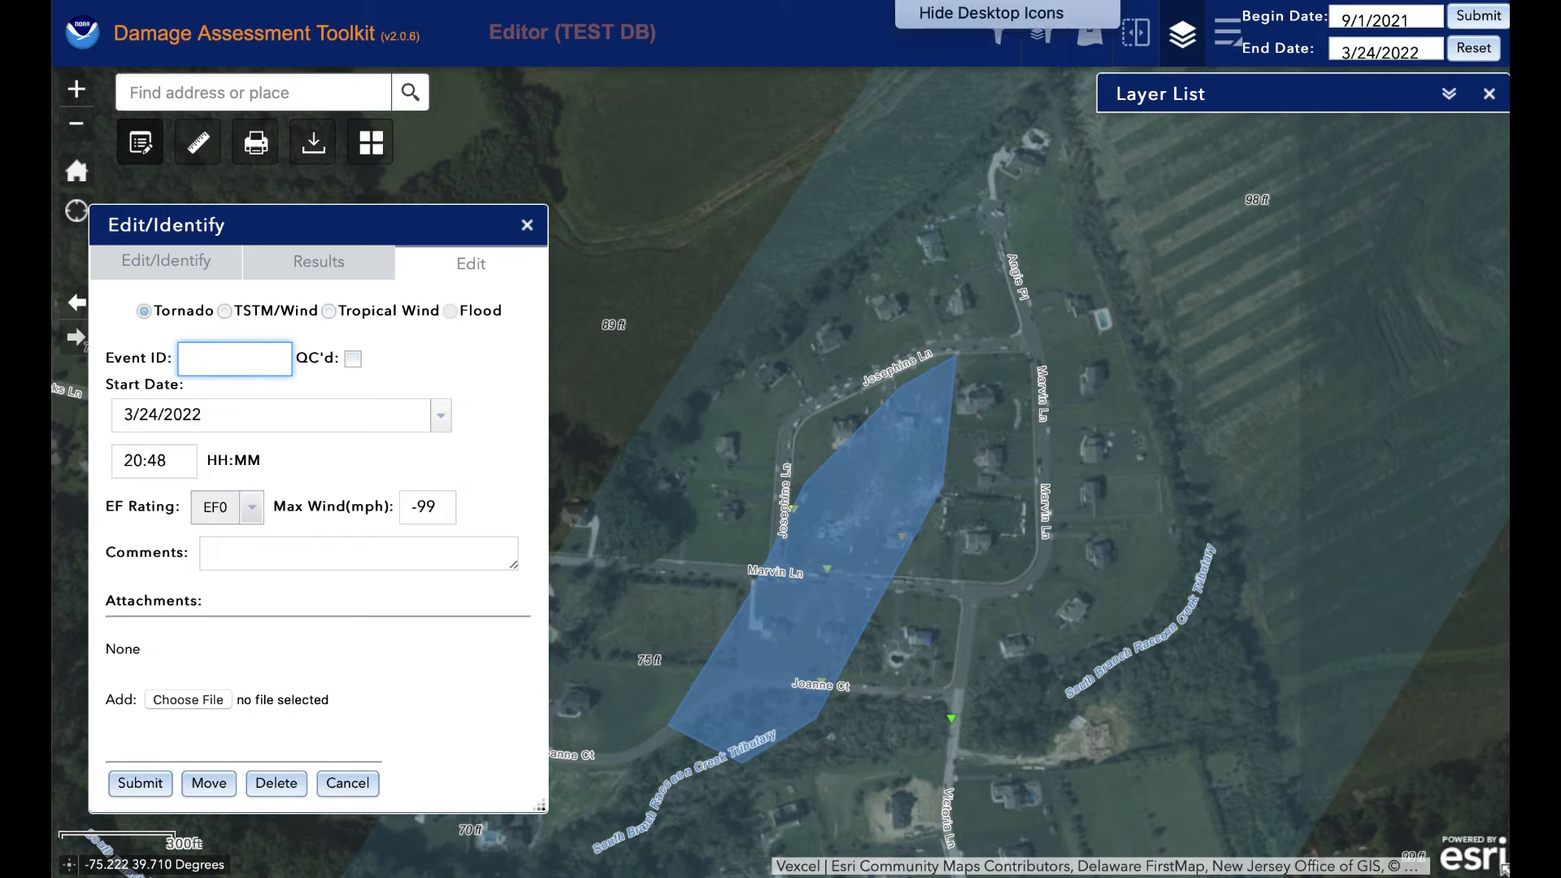
{"action": "left_click", "coordinate": [347, 783]}
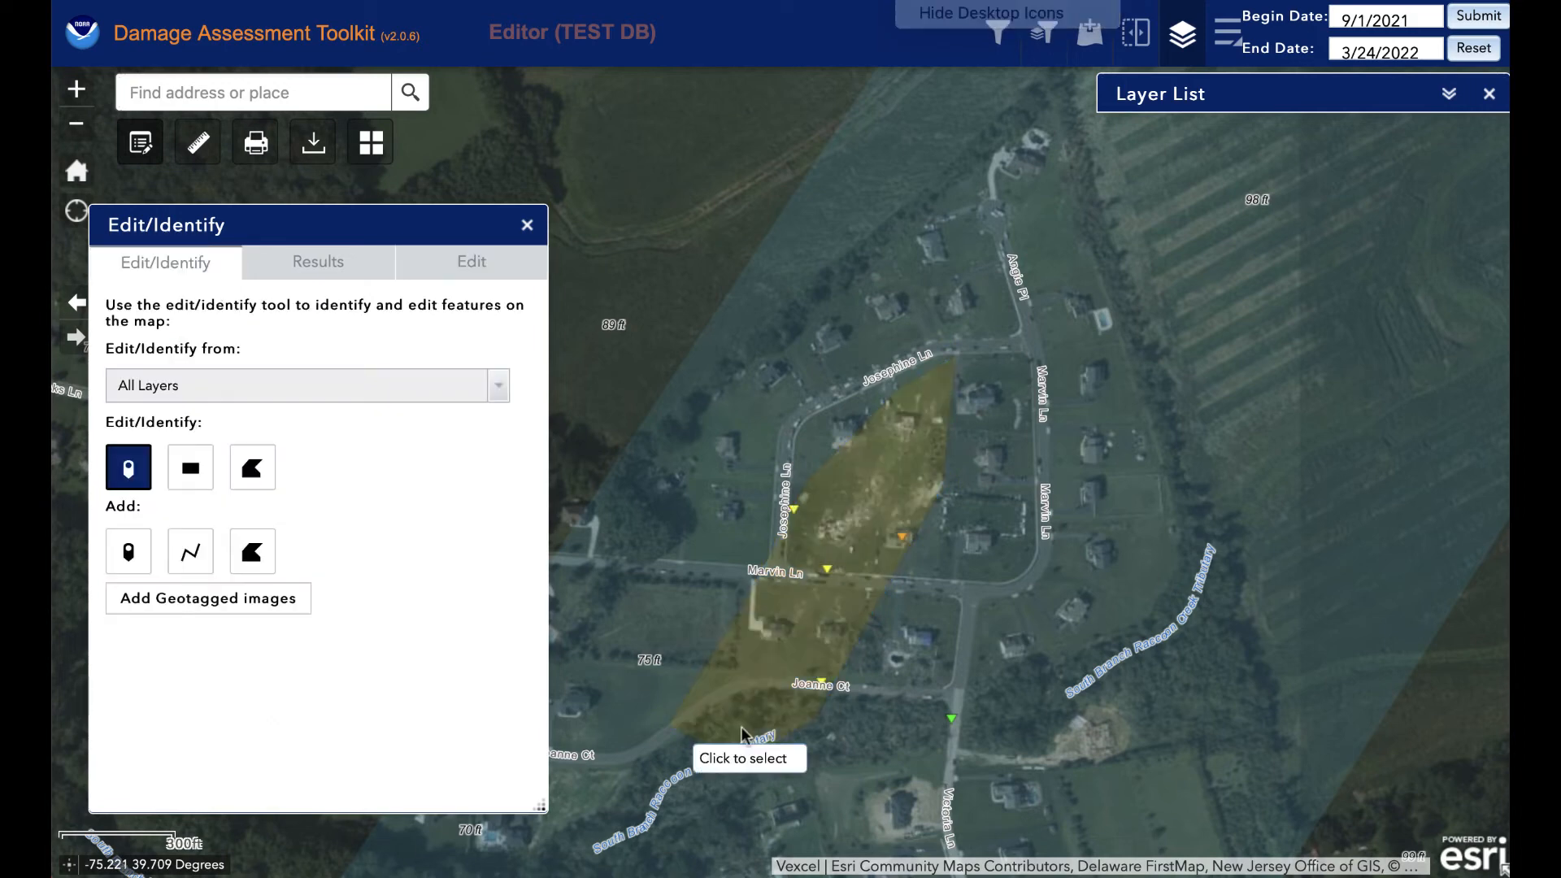
Step: Examine the new polygon's northern part close up against the debris and damaged houses between Marvin Ln, Josephine Ln and Angie Pl
{"action": "left_click_drag", "start_coordinate": [865, 726], "coordinate": [851, 659]}
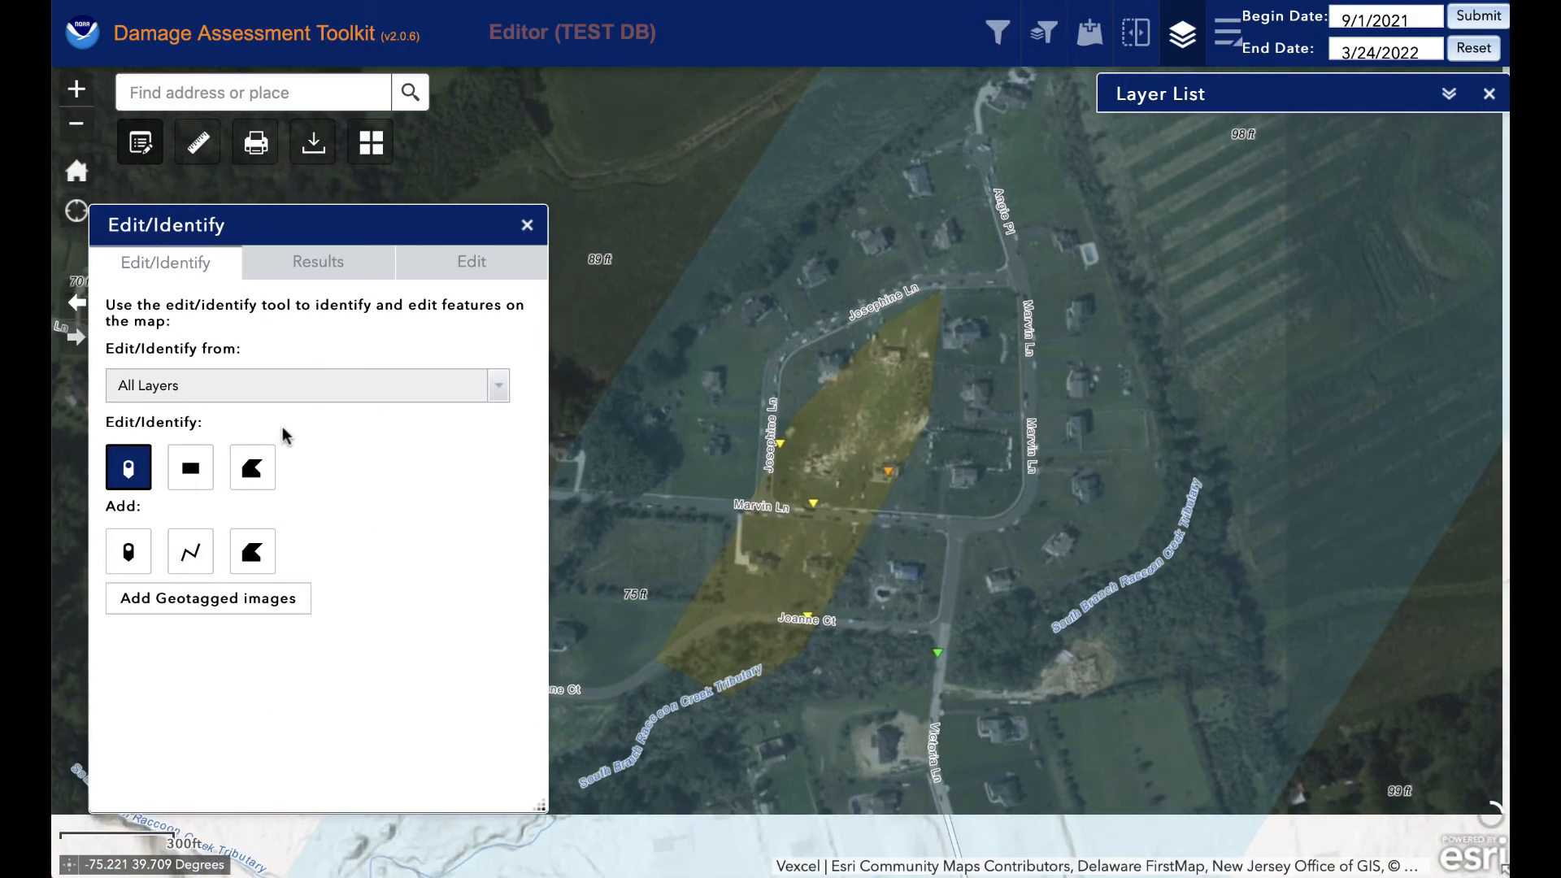
{"action": "left_click", "coordinate": [77, 94]}
{"action": "left_click", "coordinate": [76, 93]}
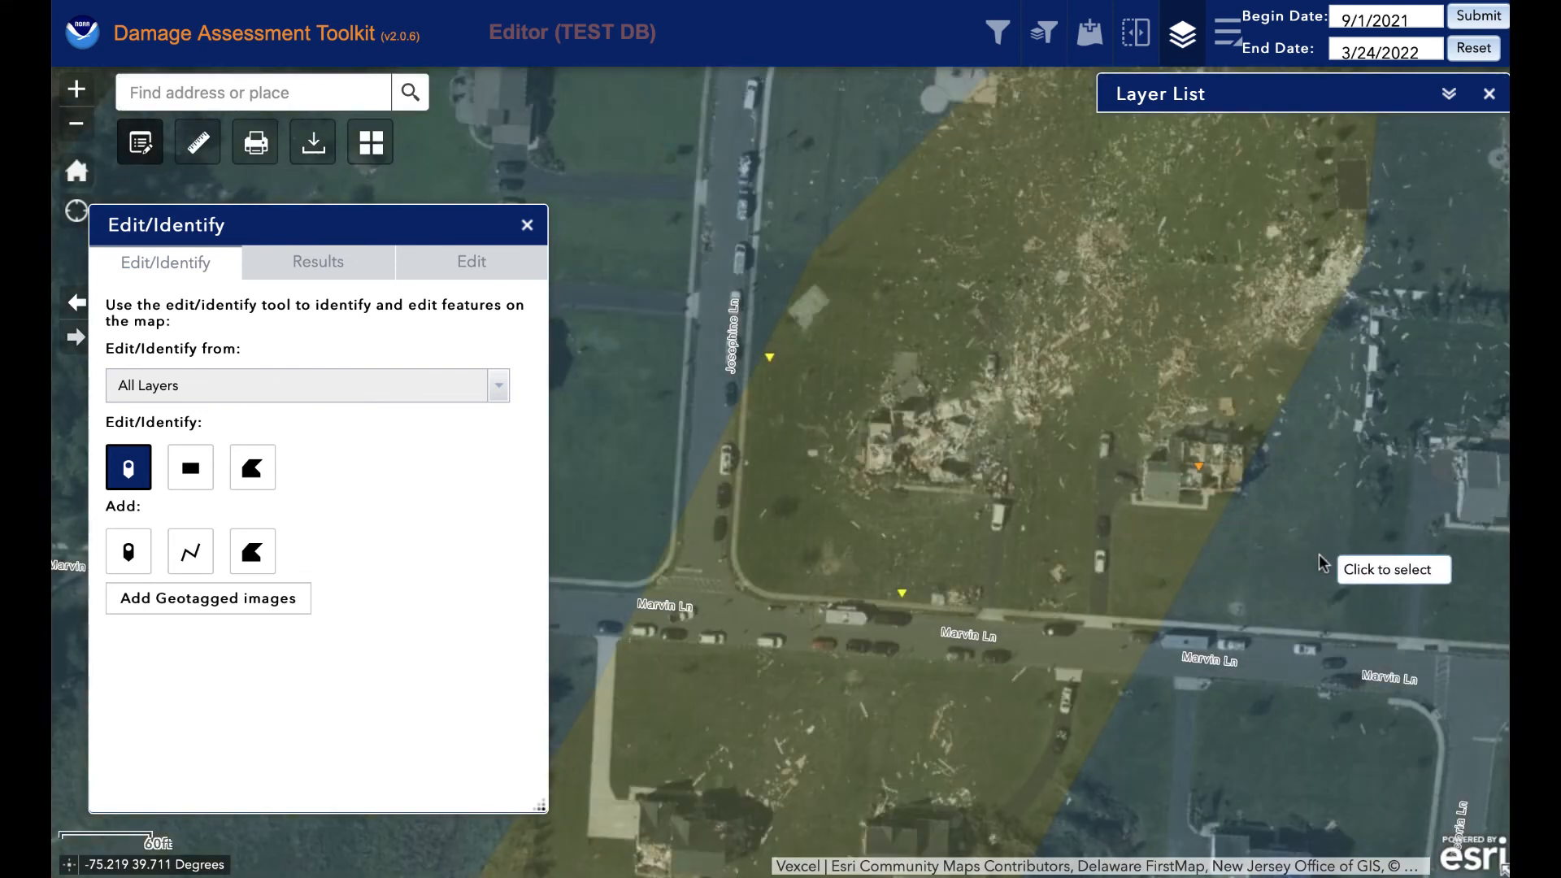
{"action": "left_click_drag", "start_coordinate": [1319, 560], "coordinate": [1112, 756]}
{"action": "left_click_drag", "start_coordinate": [1183, 462], "coordinate": [1057, 705]}
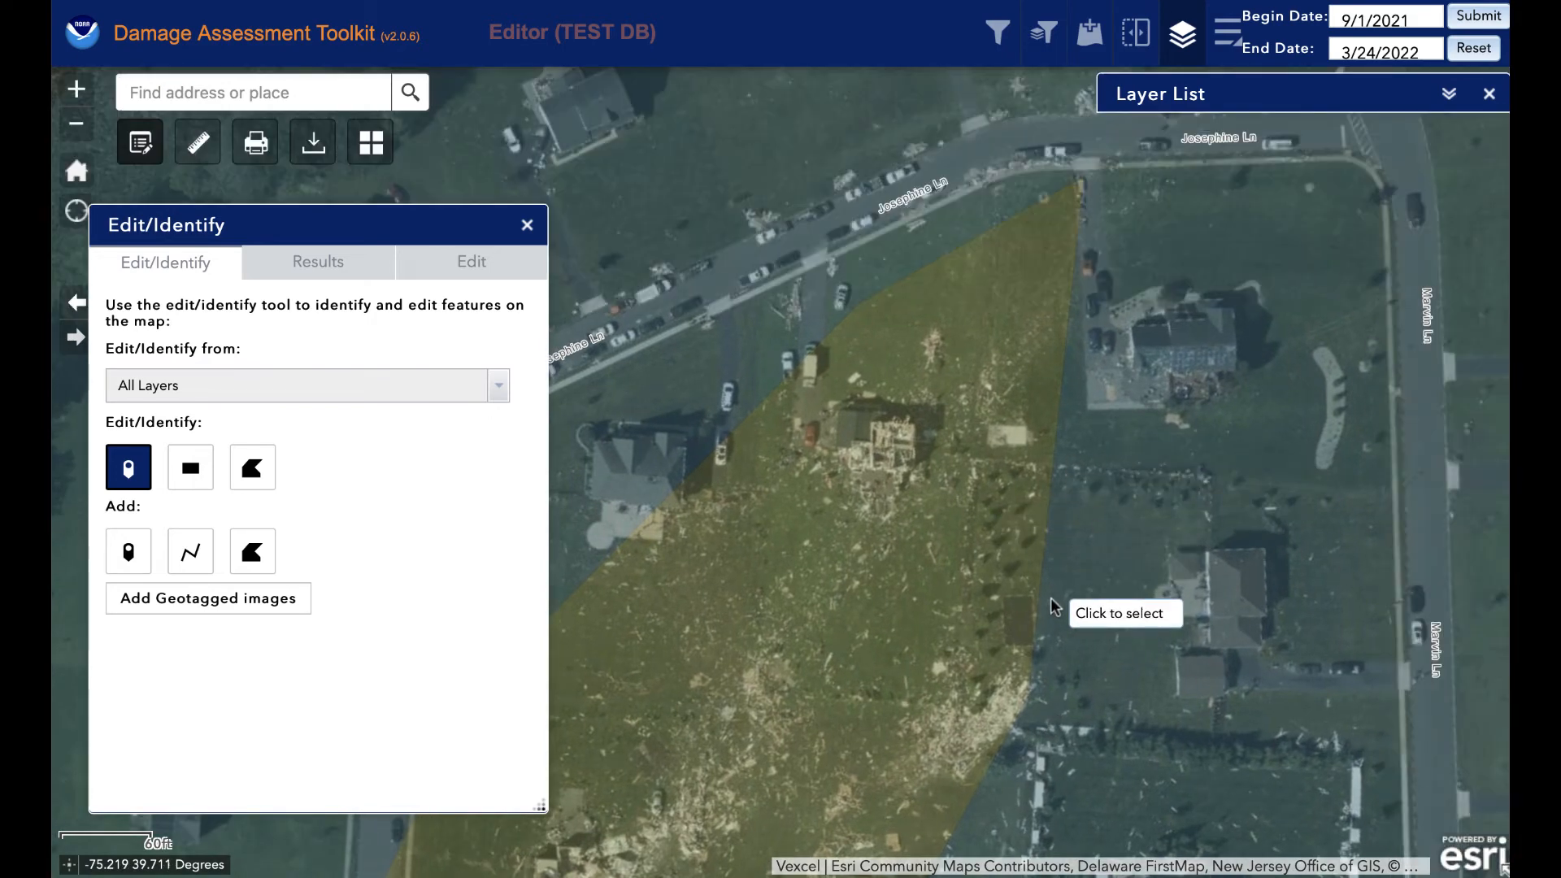
{"action": "left_click_drag", "start_coordinate": [1051, 599], "coordinate": [856, 876]}
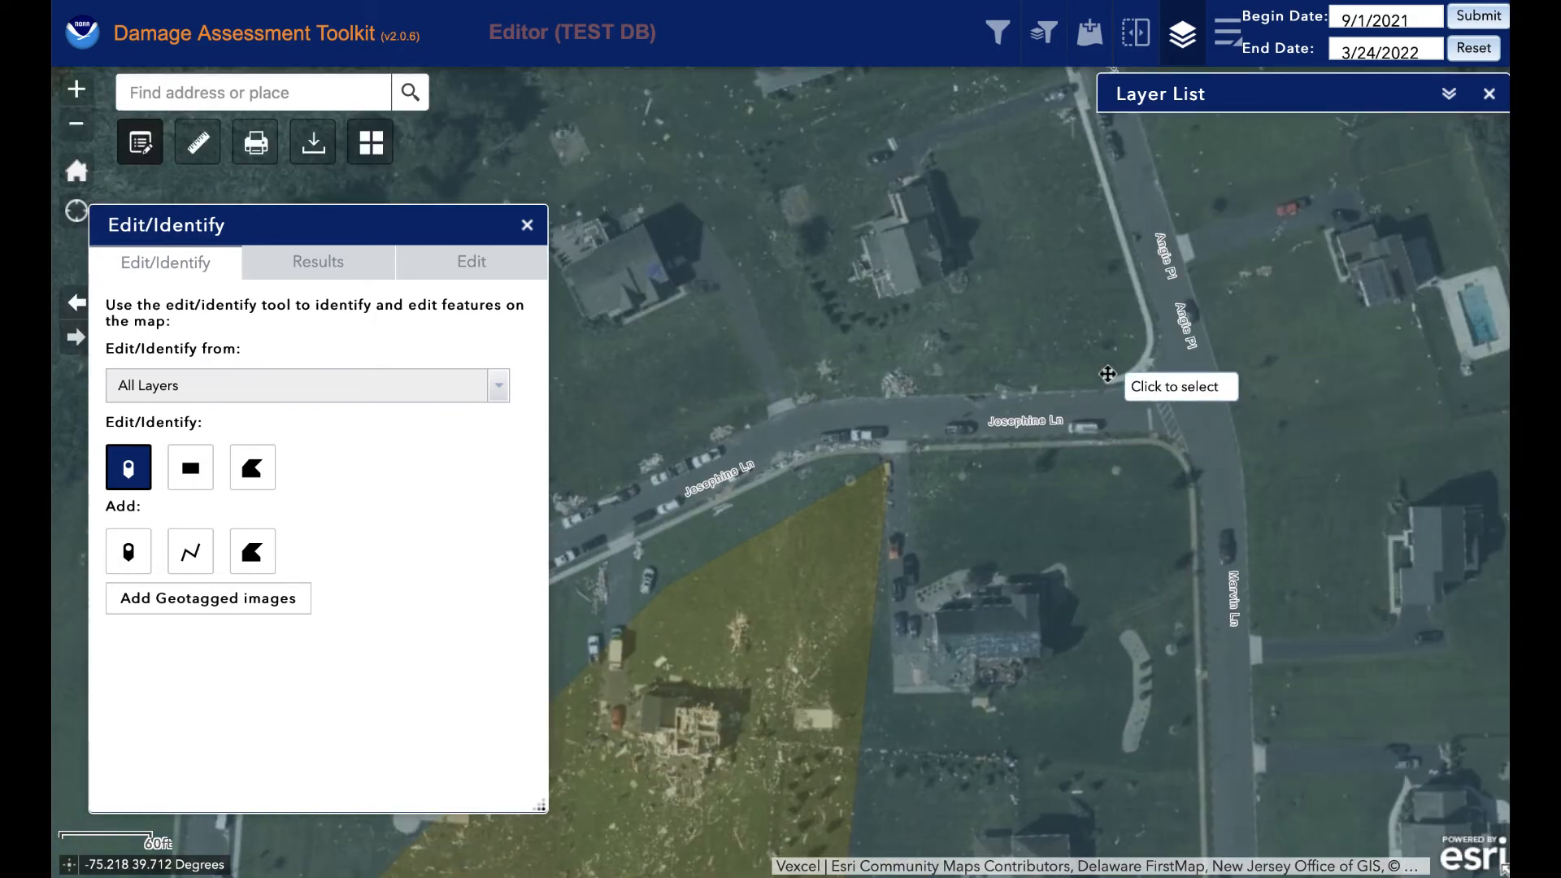
{"action": "left_click_drag", "start_coordinate": [1107, 373], "coordinate": [1043, 418]}
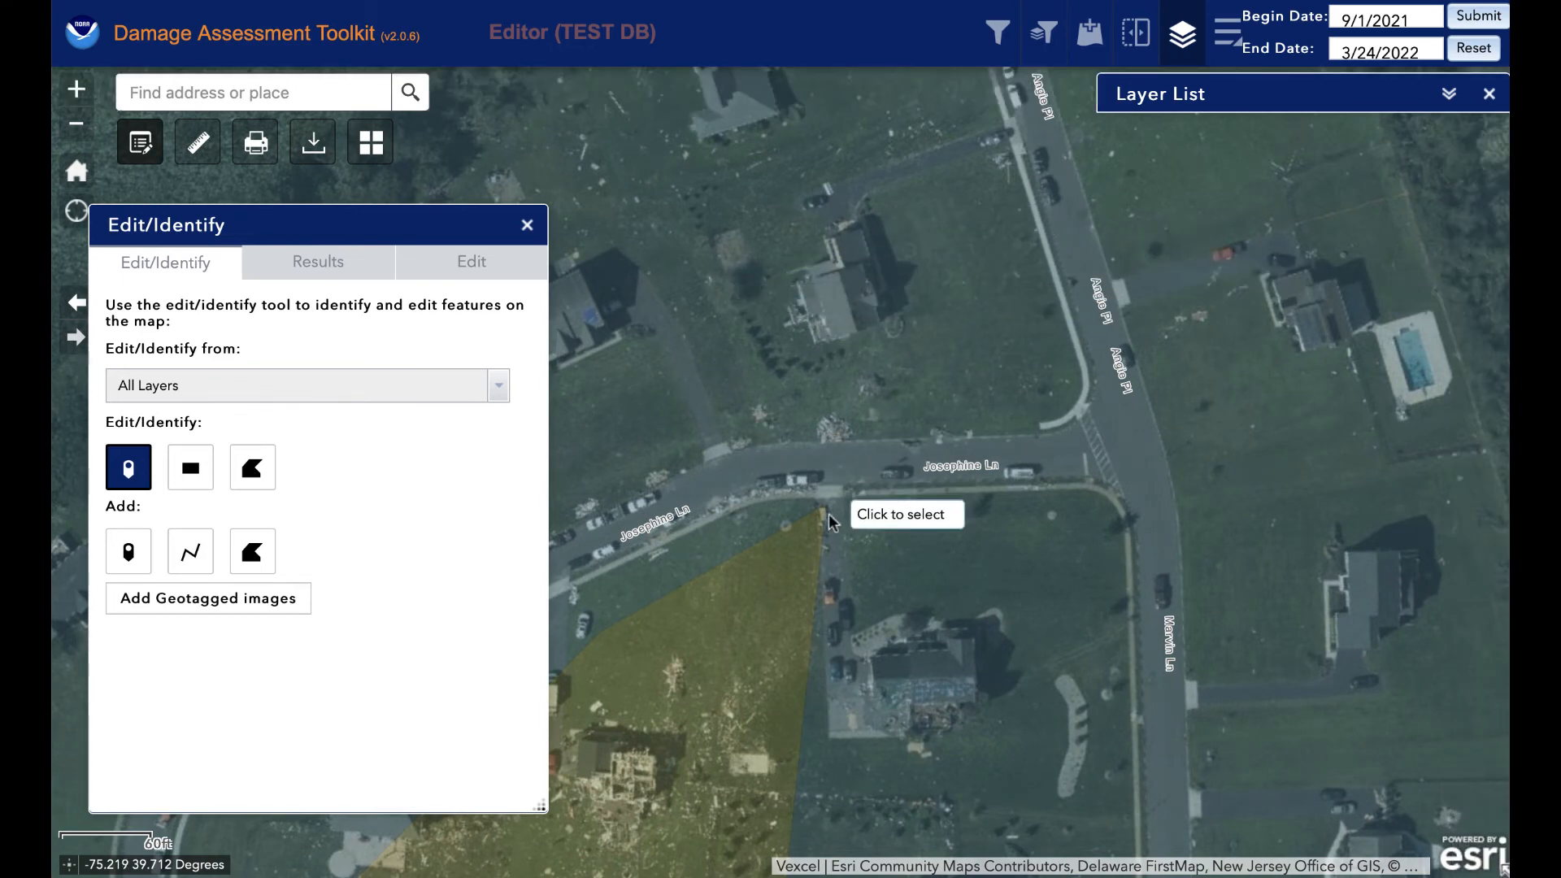
Step: Examine the new polygon's southern end against the tree damage around Joanne Ct and the South Branch Raccoon Creek Tributary
{"action": "left_click_drag", "start_coordinate": [849, 553], "coordinate": [1130, 143]}
{"action": "left_click_drag", "start_coordinate": [909, 458], "coordinate": [1131, 112]}
{"action": "left_click_drag", "start_coordinate": [808, 573], "coordinate": [982, 223]}
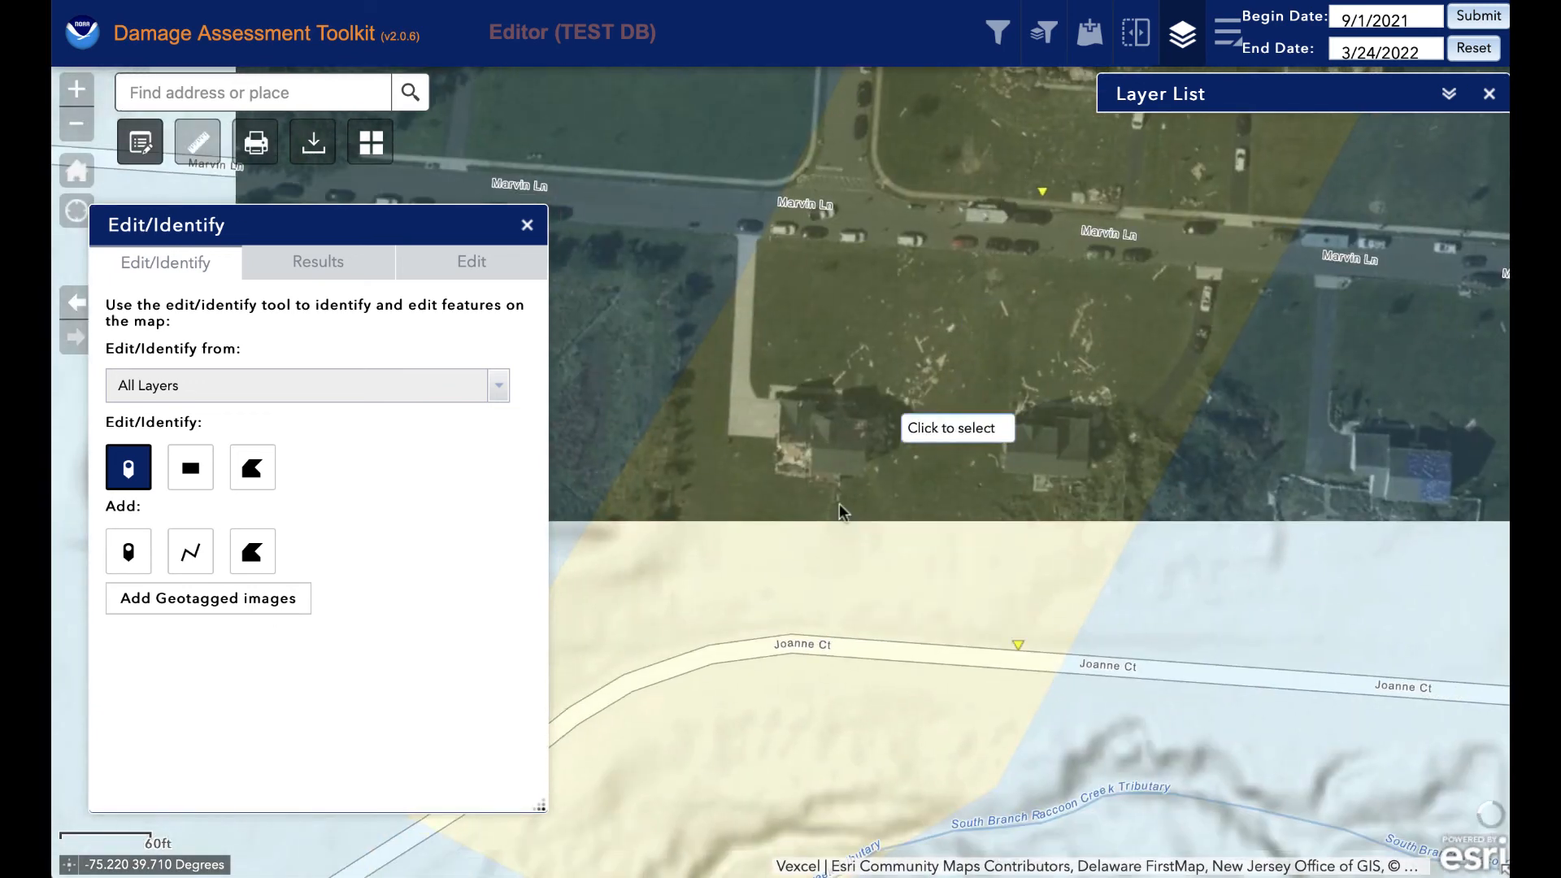
{"action": "left_click_drag", "start_coordinate": [772, 570], "coordinate": [906, 261]}
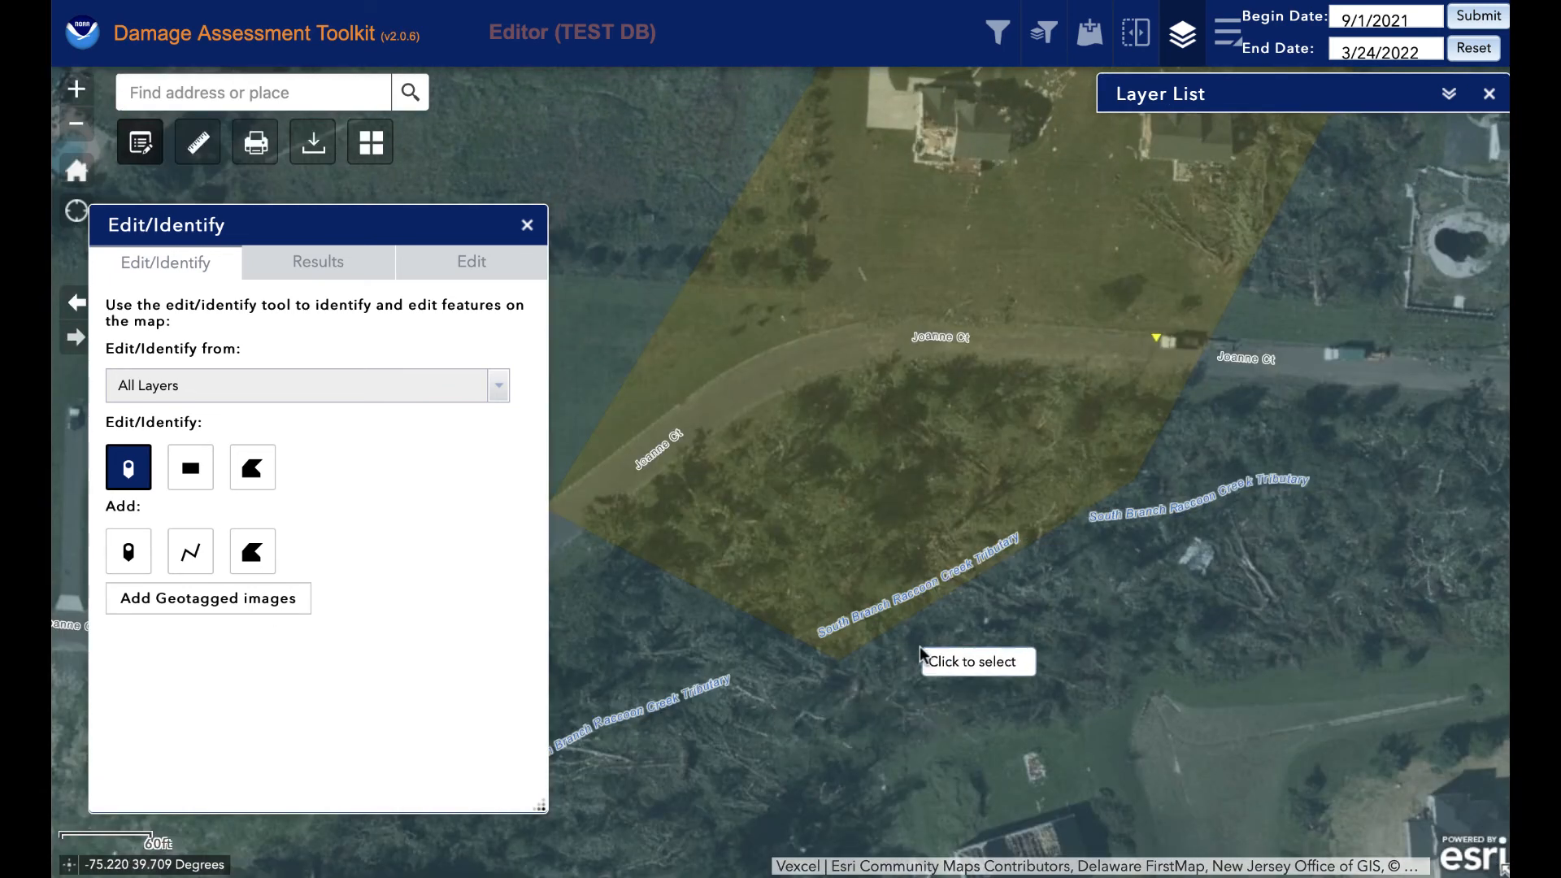
{"action": "left_click_drag", "start_coordinate": [889, 691], "coordinate": [1004, 410]}
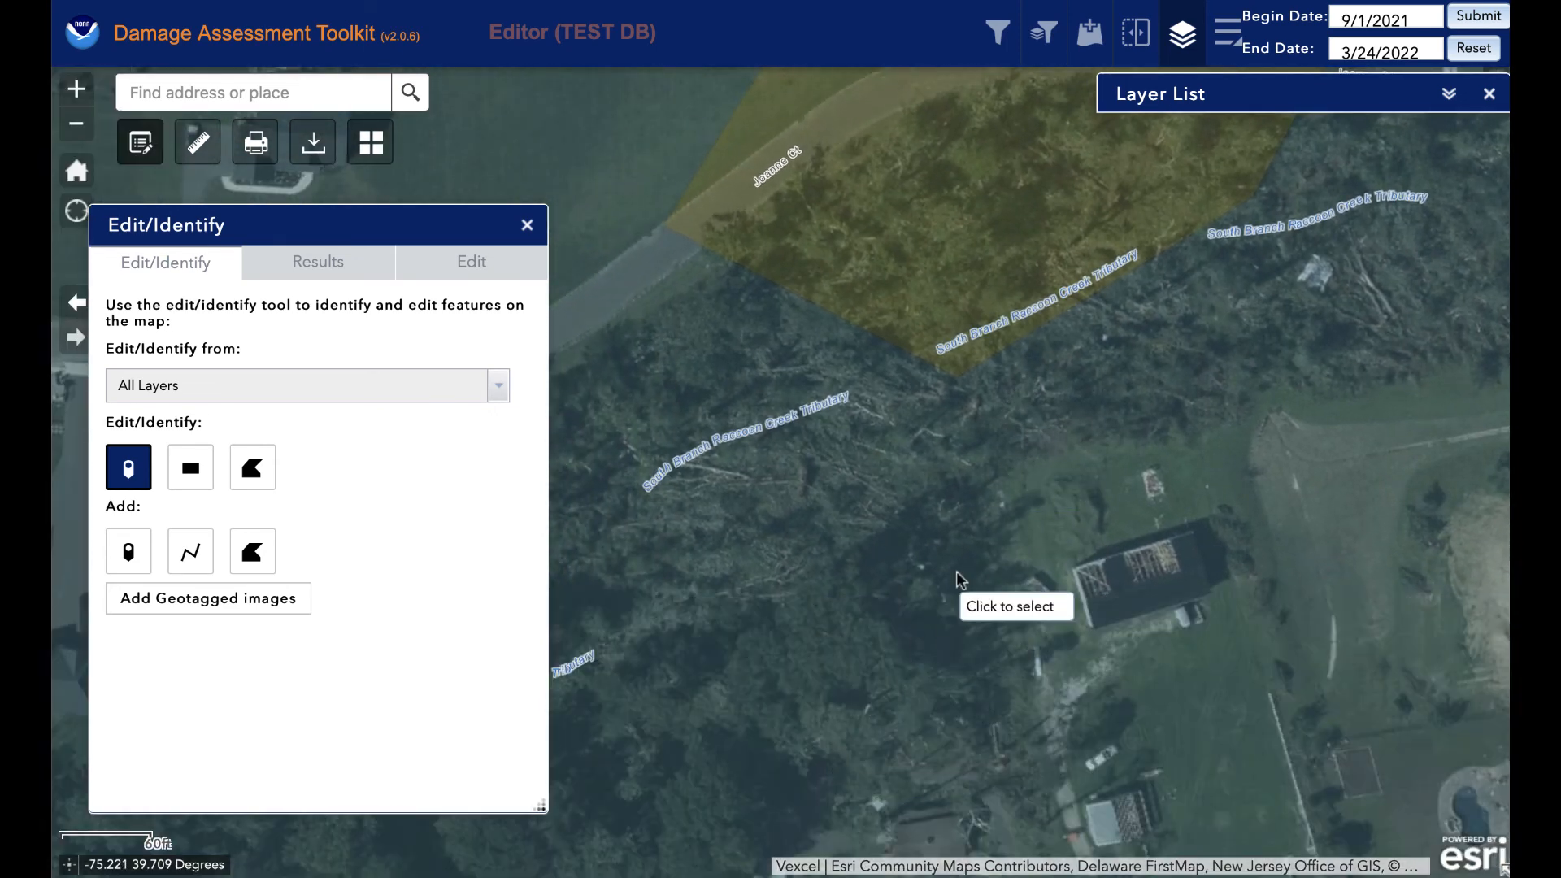
{"action": "left_click_drag", "start_coordinate": [968, 565], "coordinate": [922, 556]}
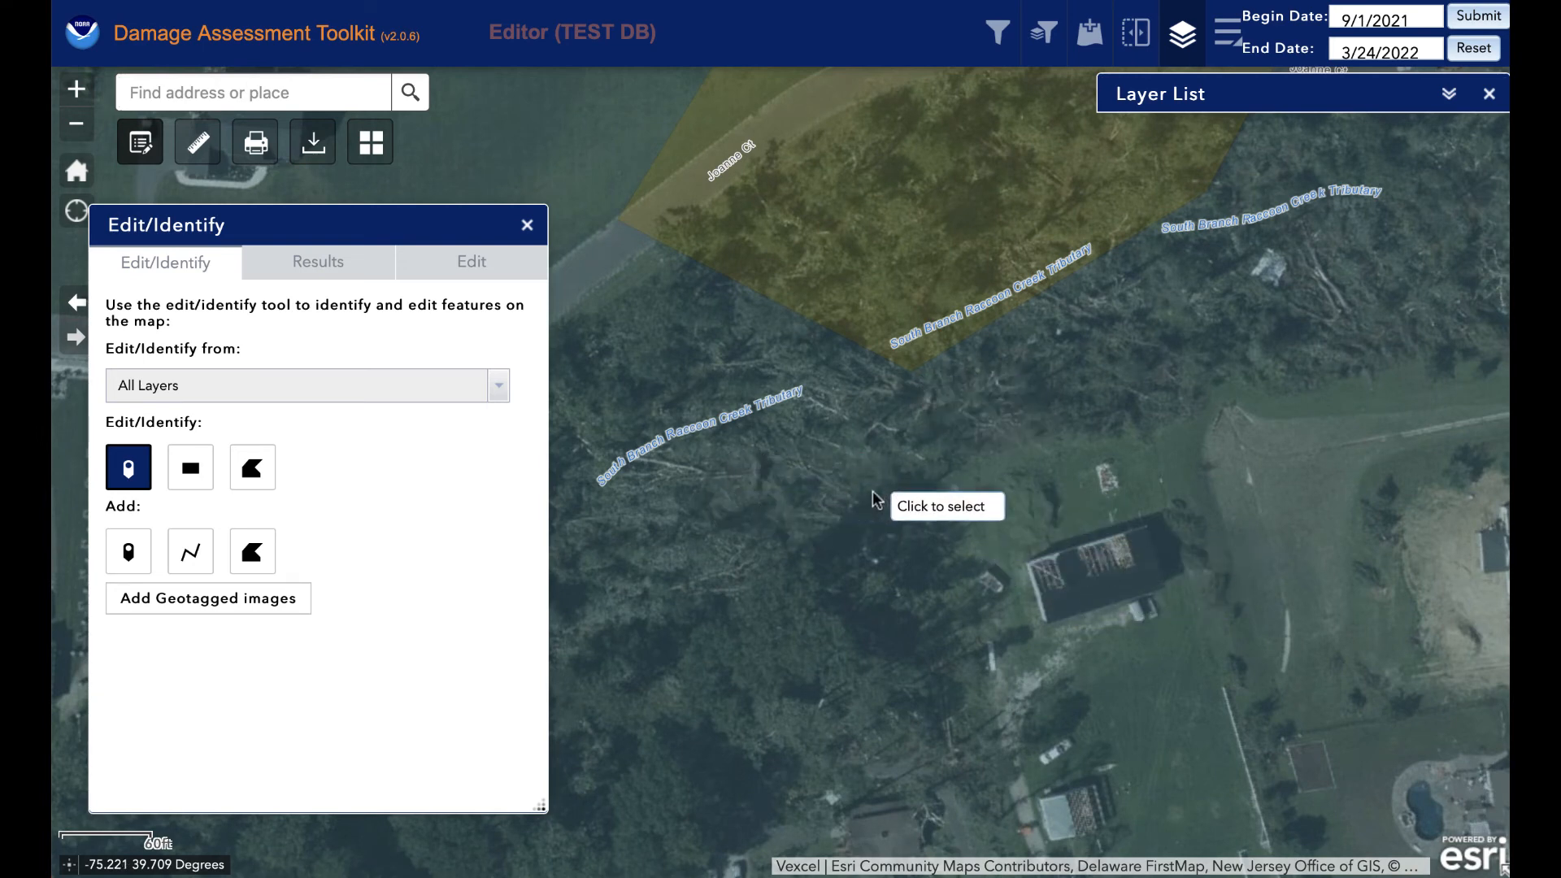
Step: Identify the damage point on Joanne Ct south of the two damaged houses to view its survey record
{"action": "left_click_drag", "start_coordinate": [892, 417], "coordinate": [788, 705]}
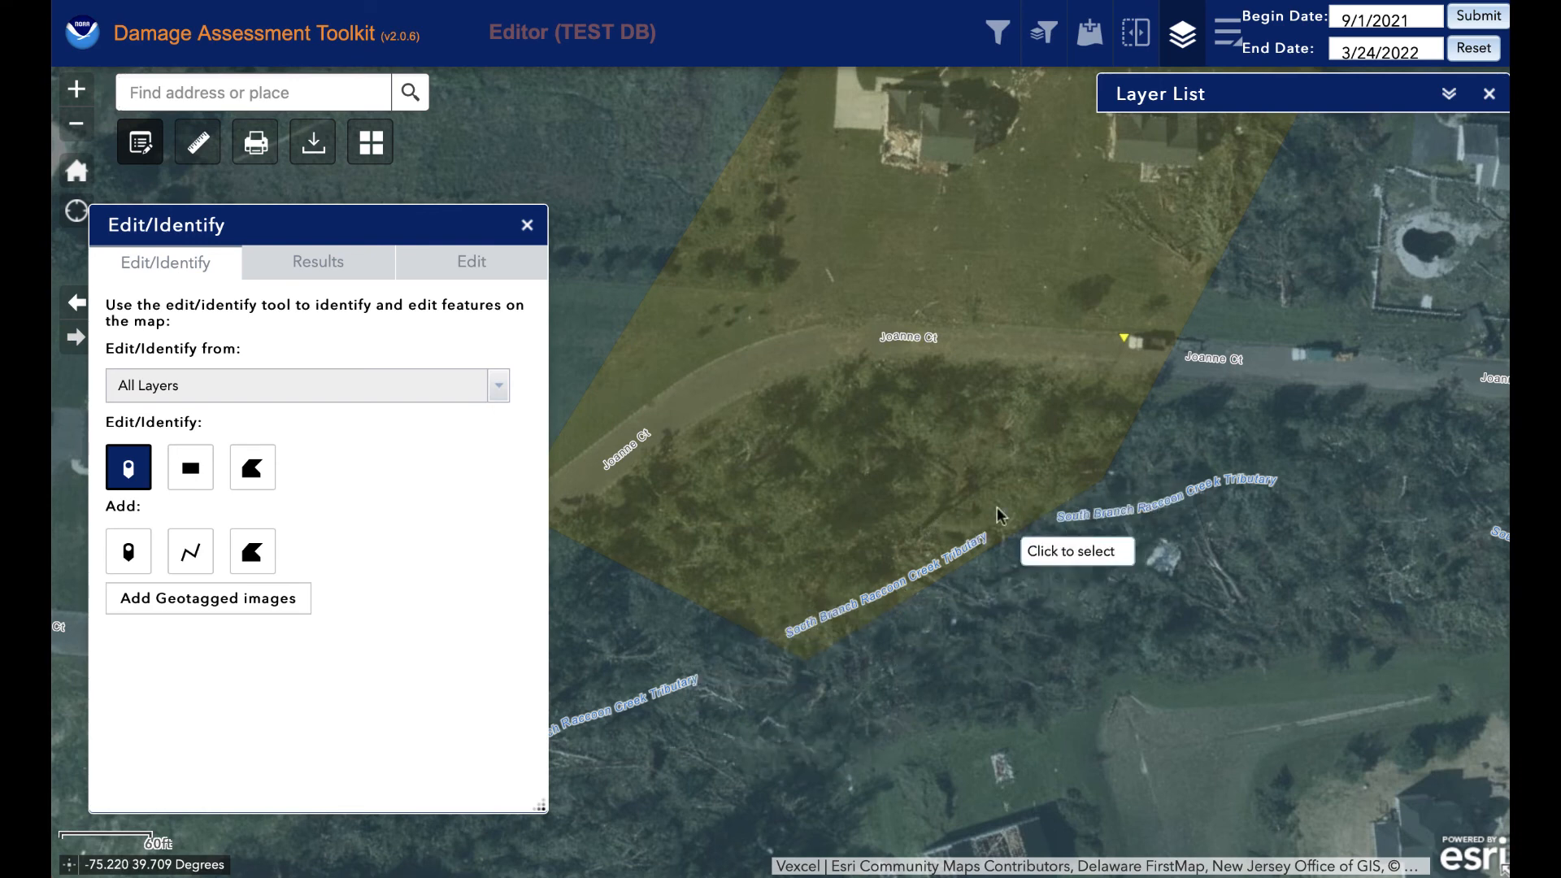
{"action": "left_click_drag", "start_coordinate": [1027, 457], "coordinate": [796, 778]}
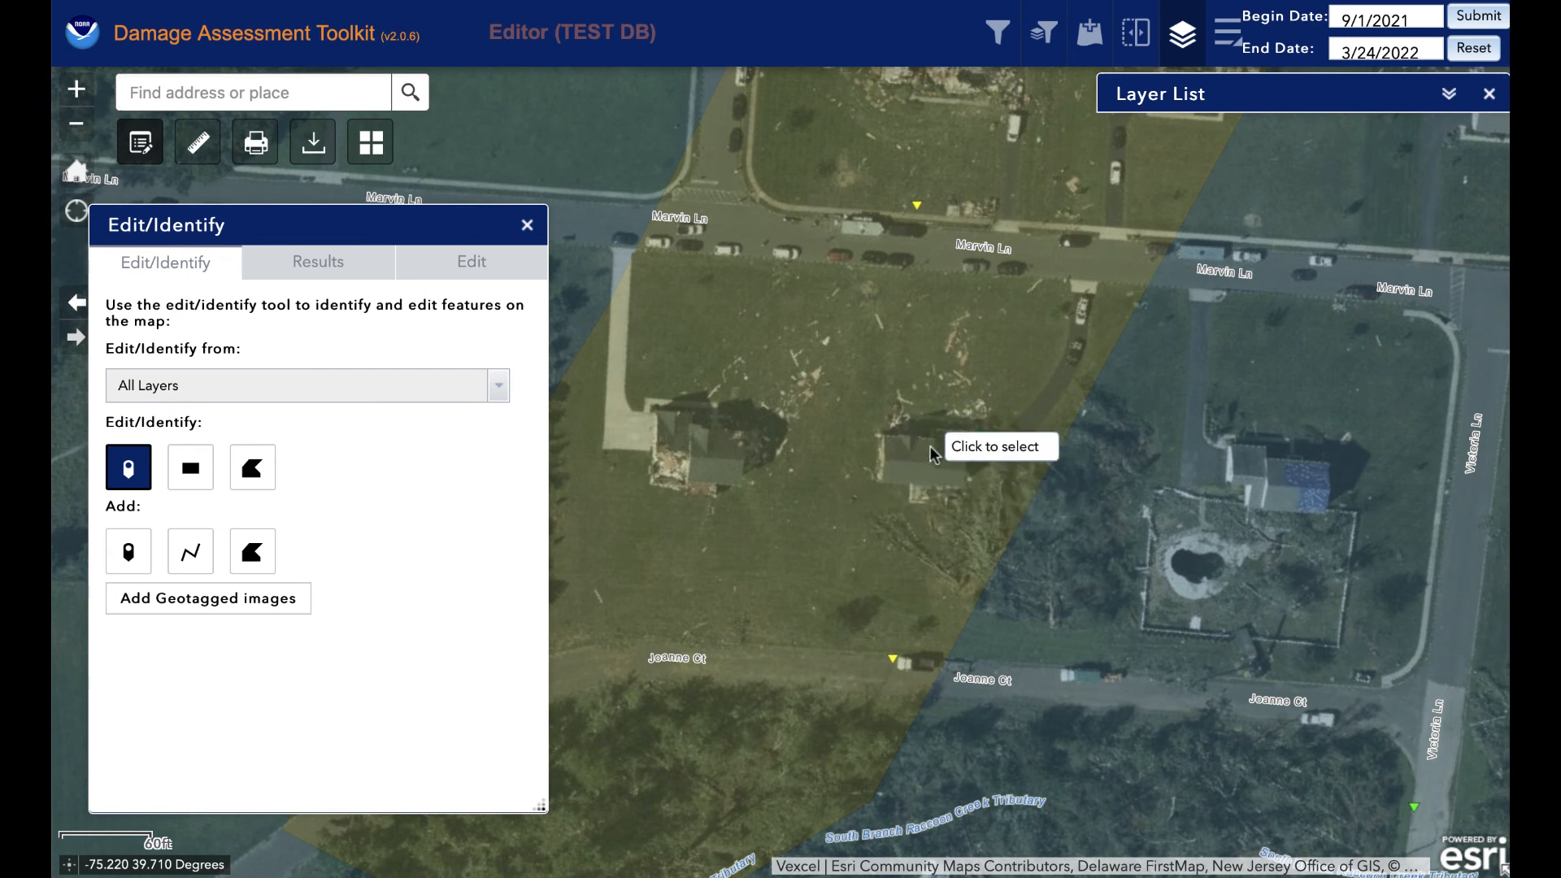
{"action": "left_click", "coordinate": [893, 659]}
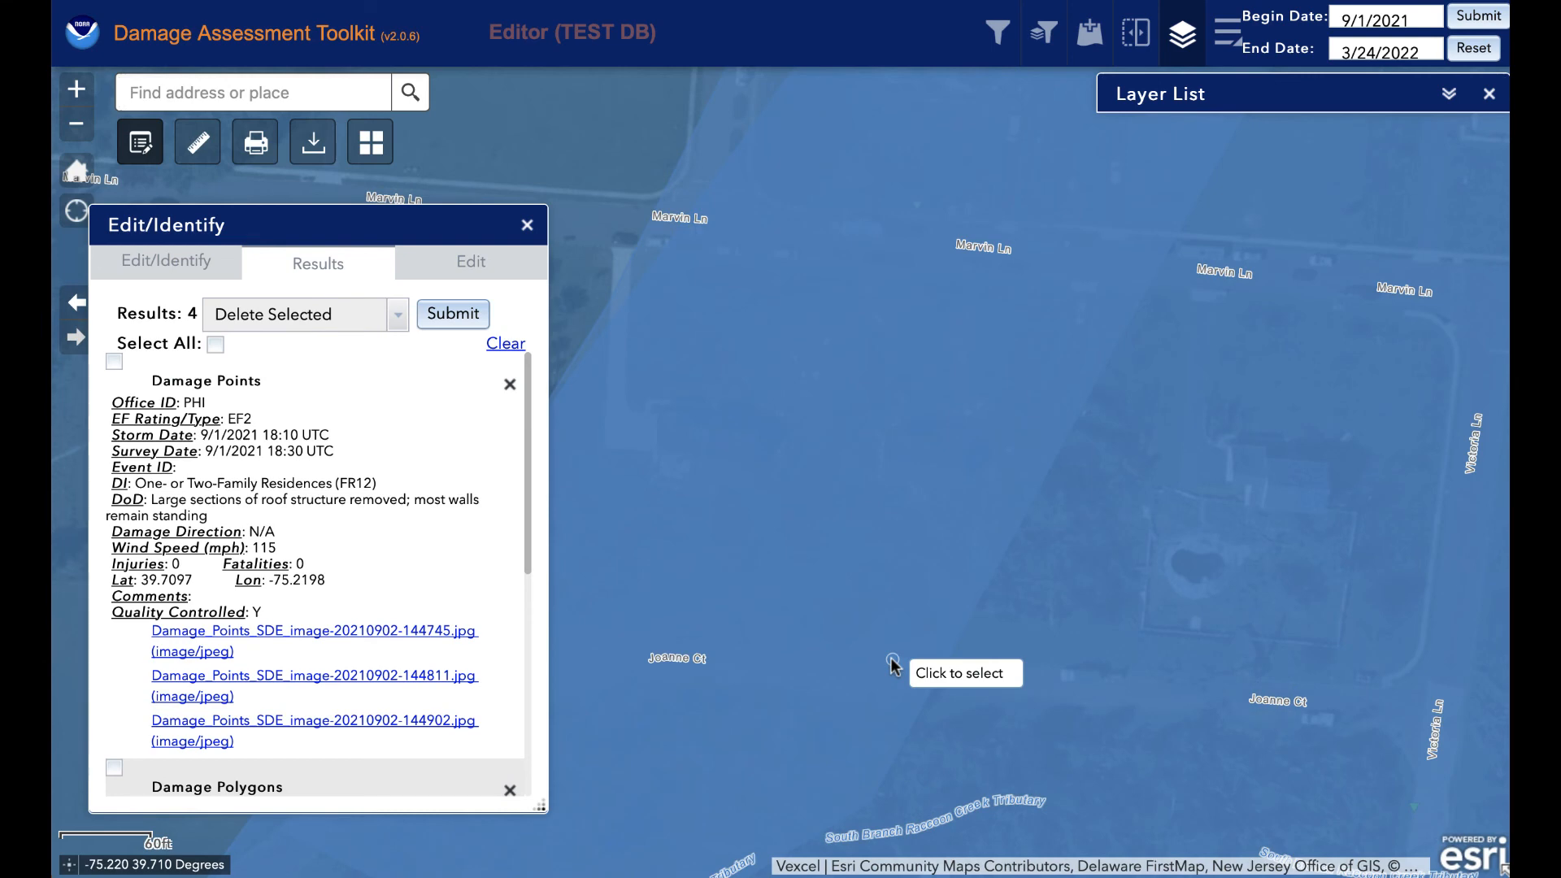
{"action": "left_click", "coordinate": [890, 657]}
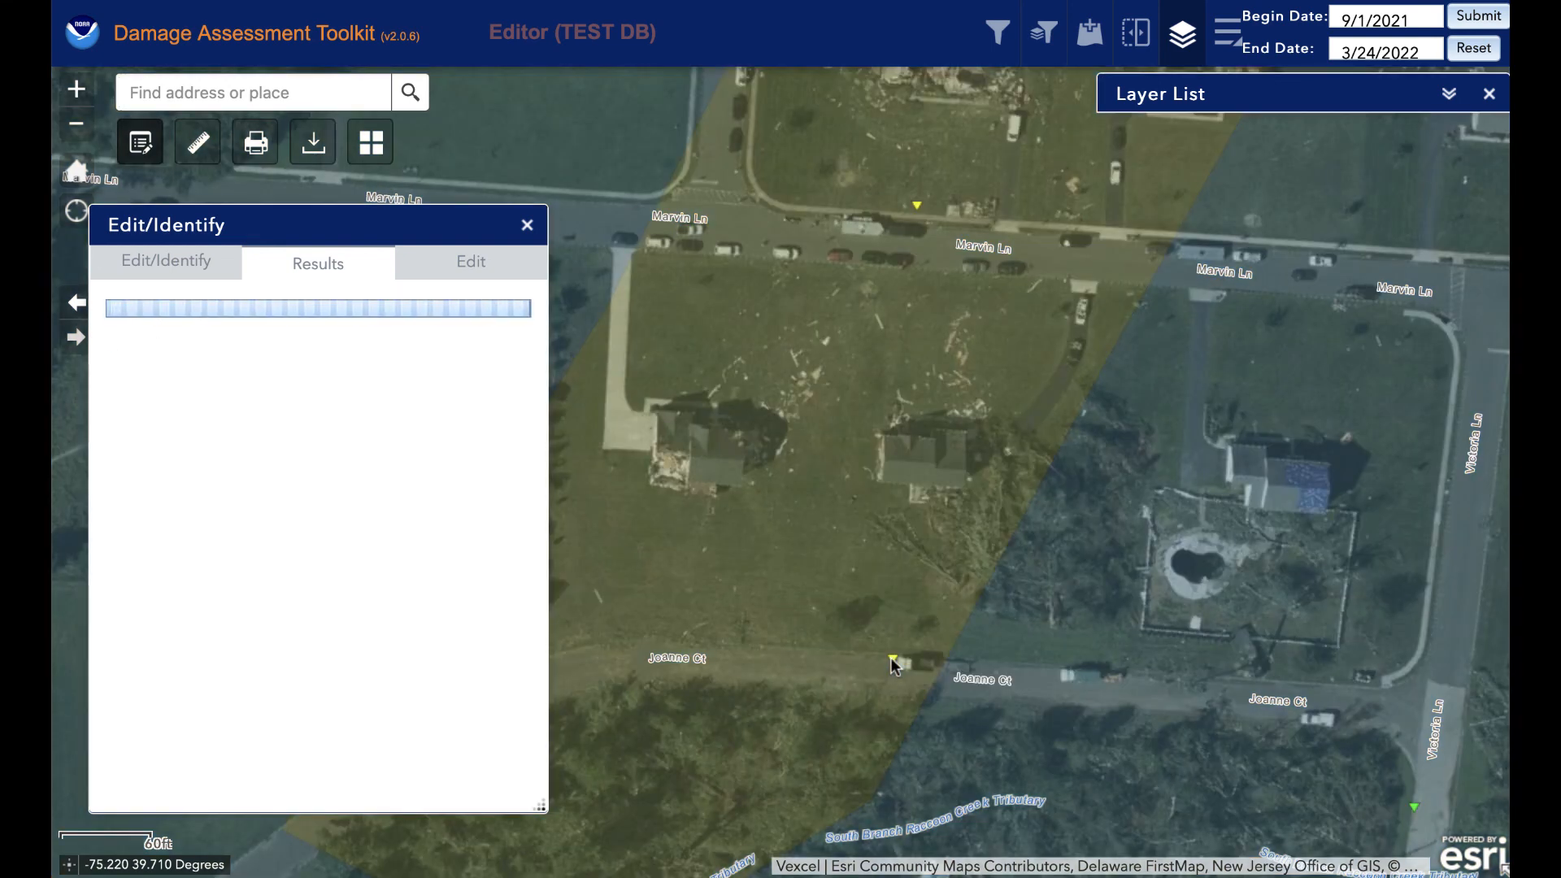